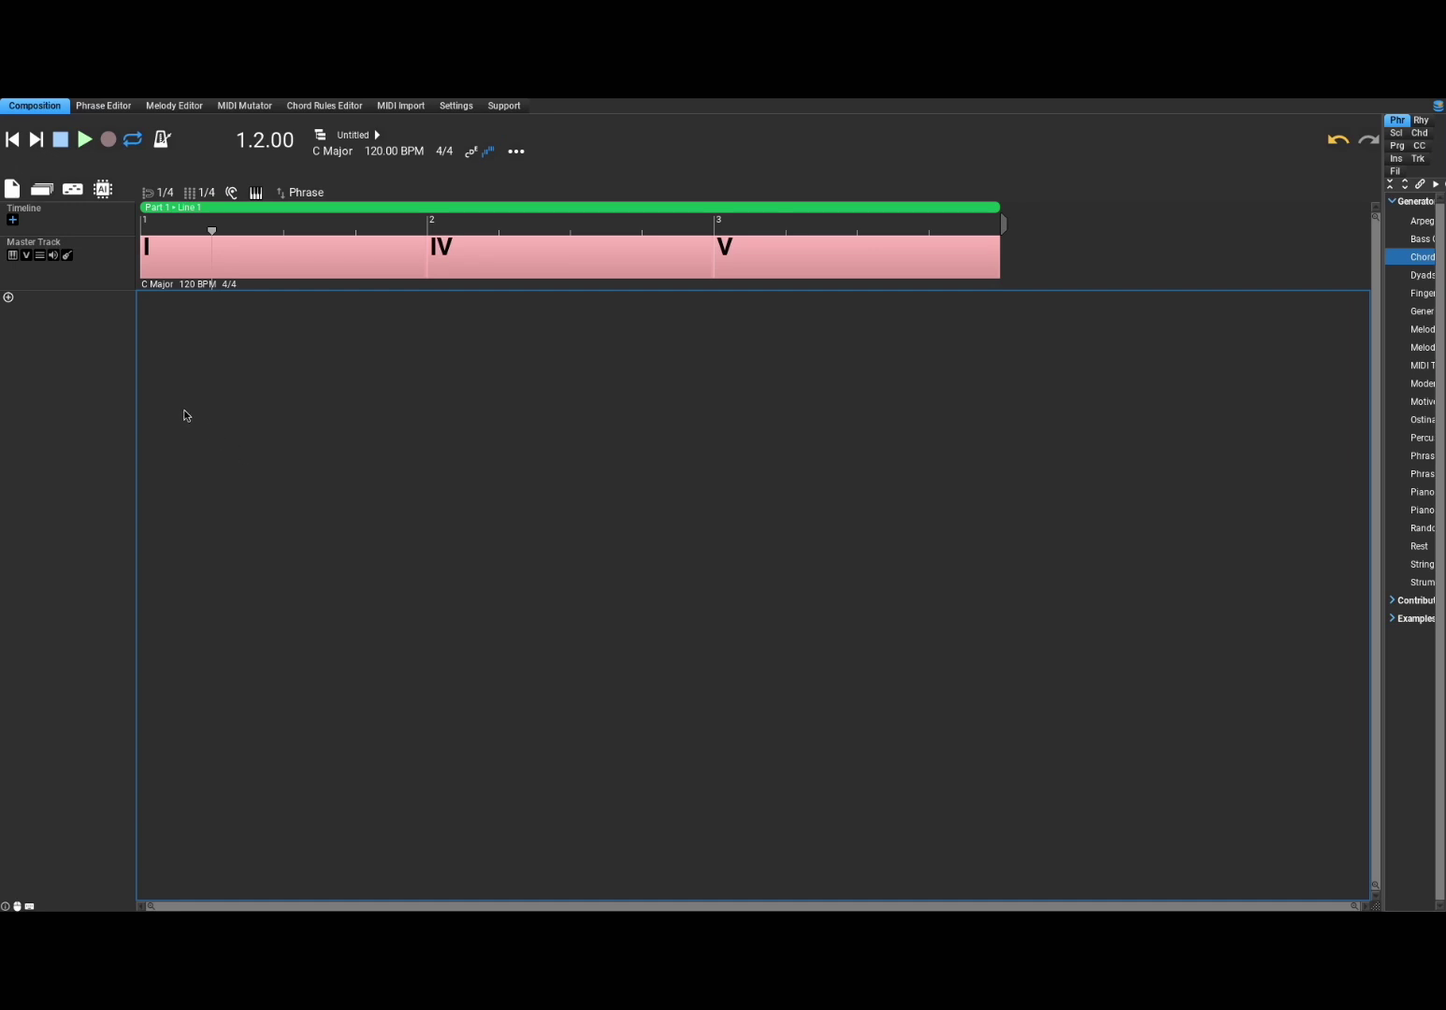
# Step: Start a new composition and answer No to saving the old one
pyautogui.click(21, 196)
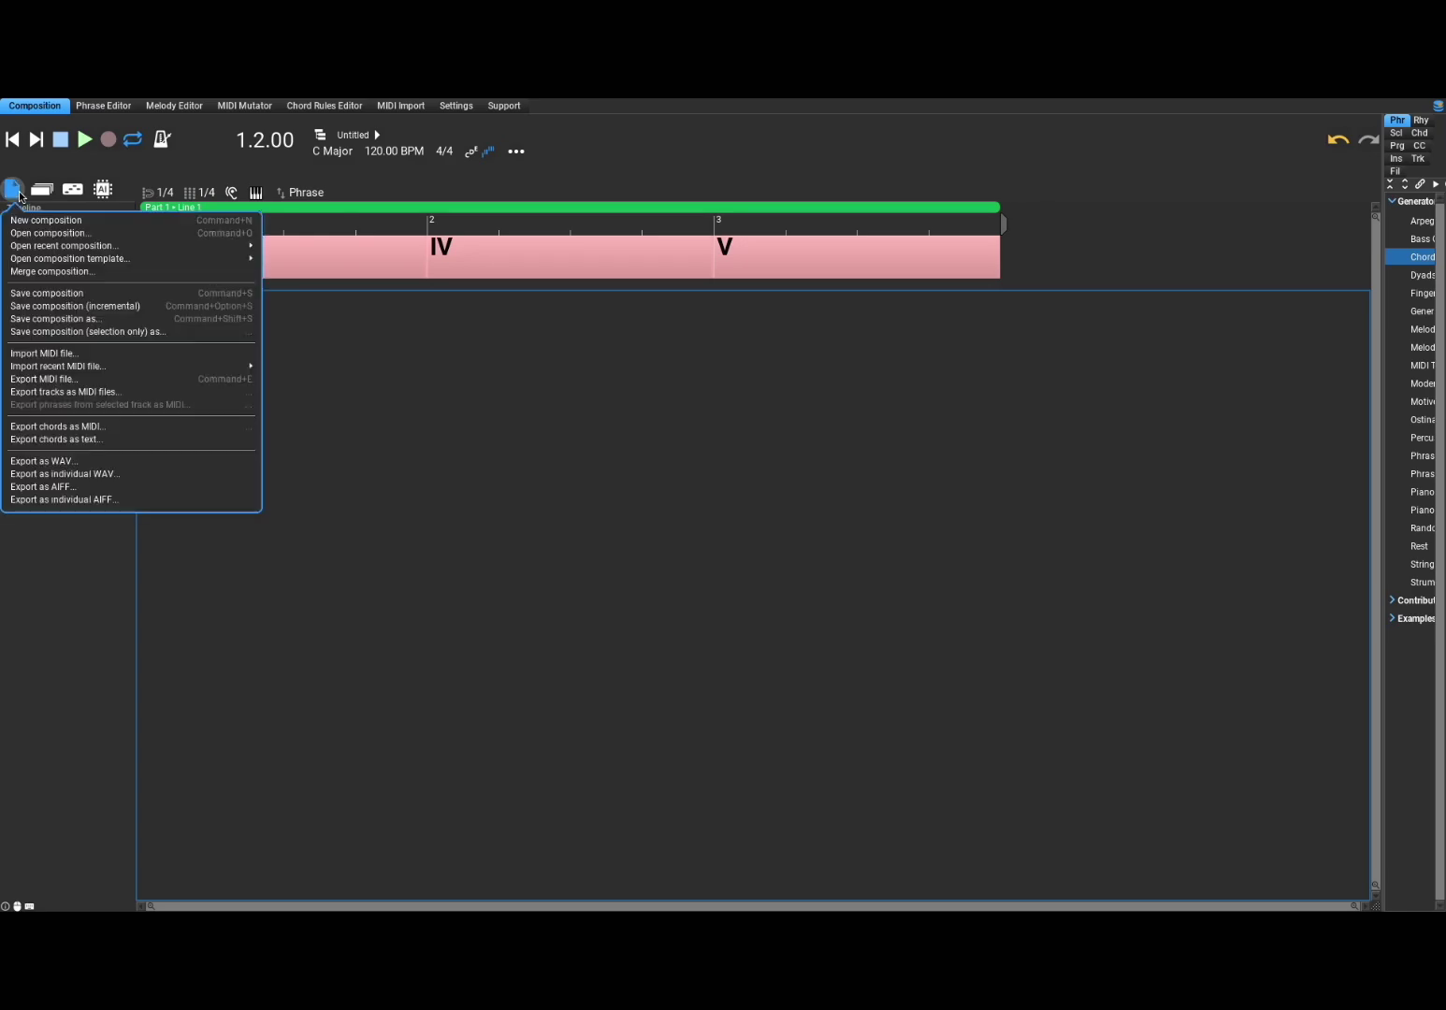
pyautogui.click(28, 221)
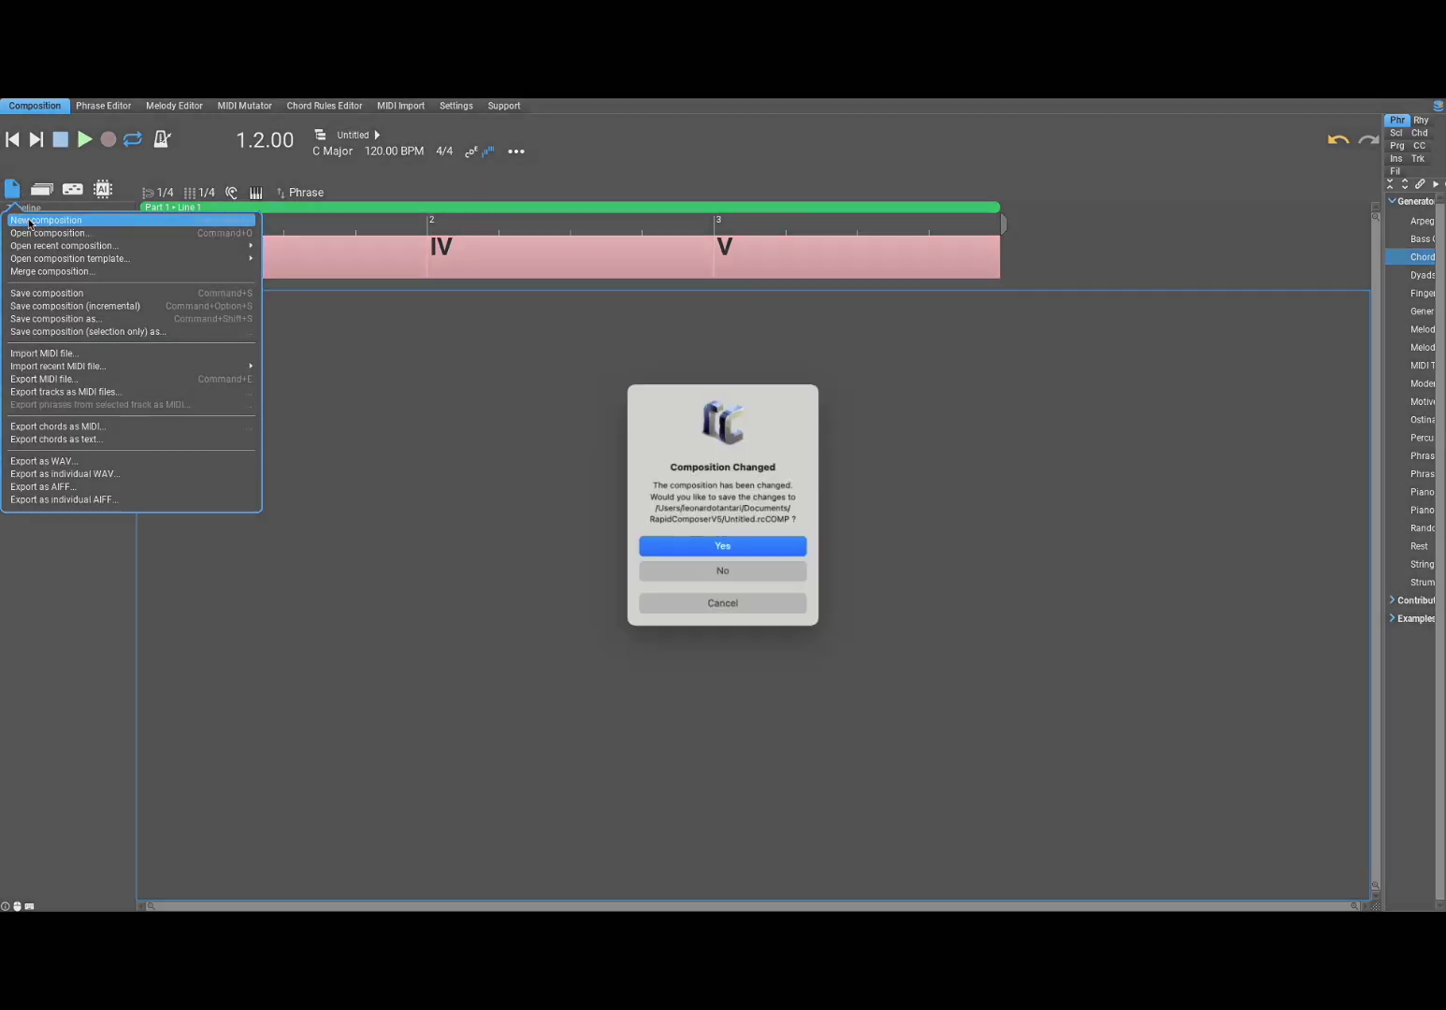
pyautogui.click(674, 571)
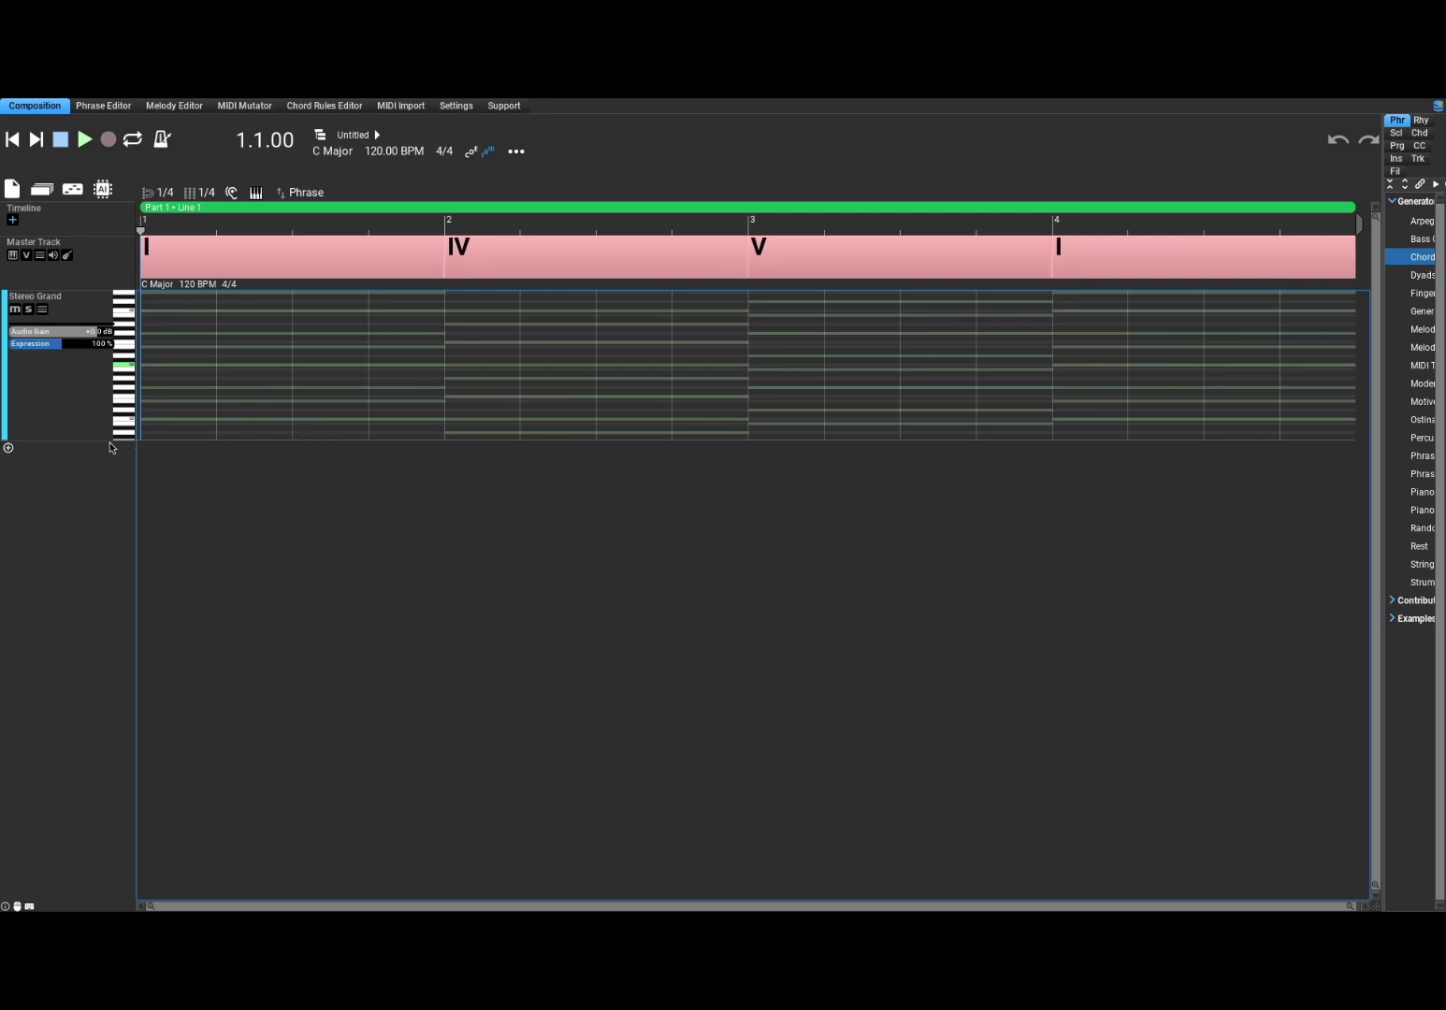
# Step: Remove the Stereo Grand track through its track commands and close the track panel
pyautogui.click(52, 393)
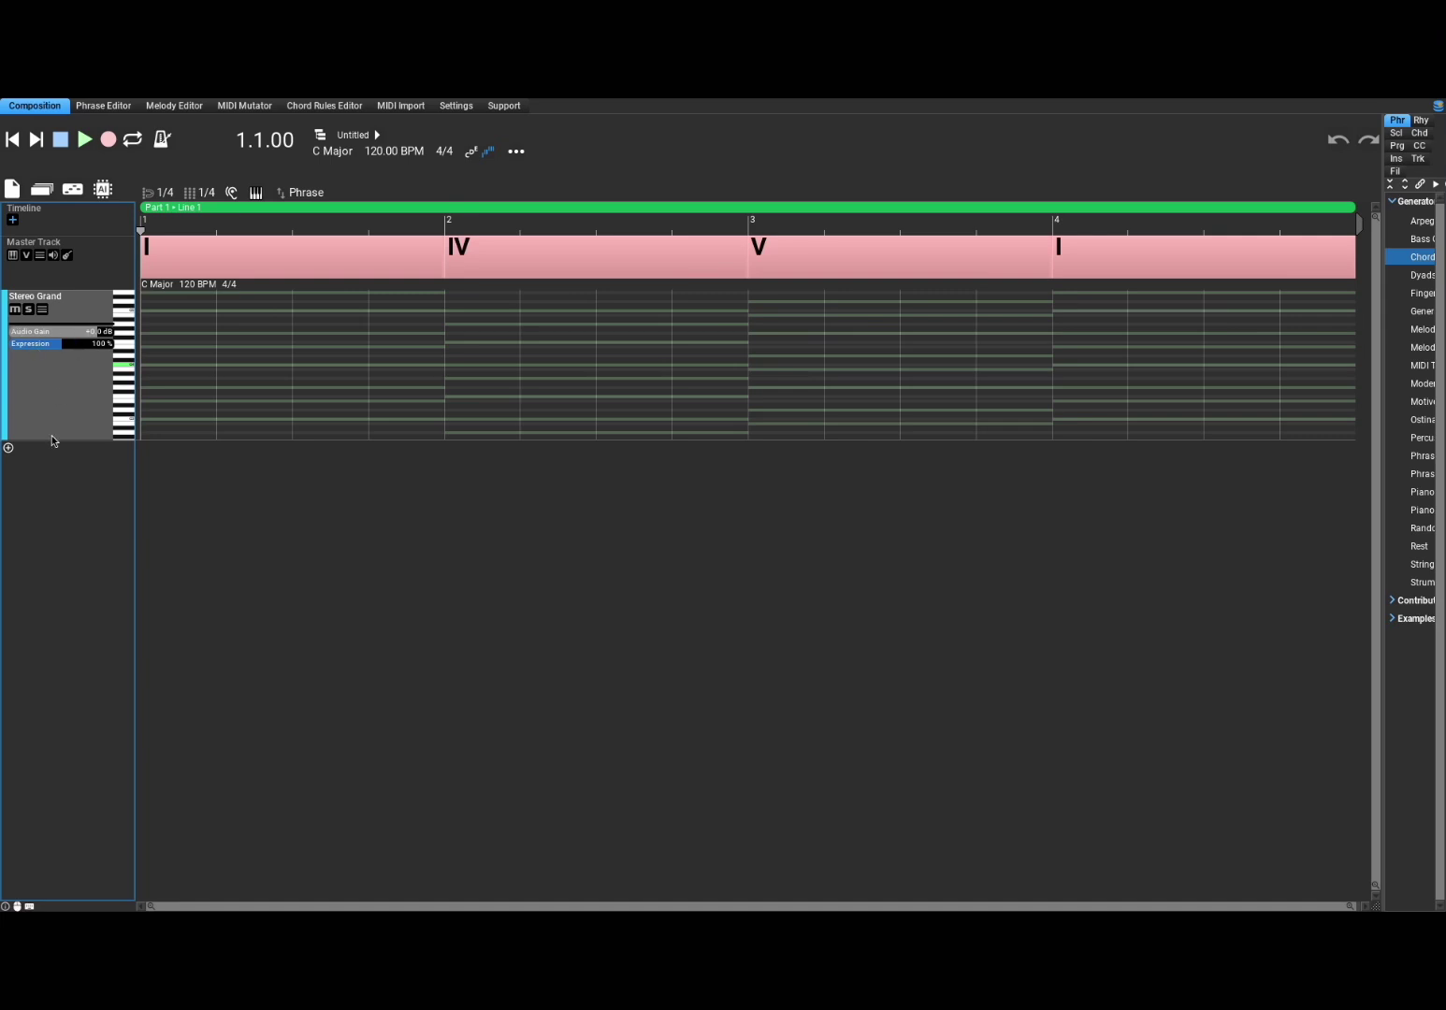
pyautogui.rightClick(47, 397)
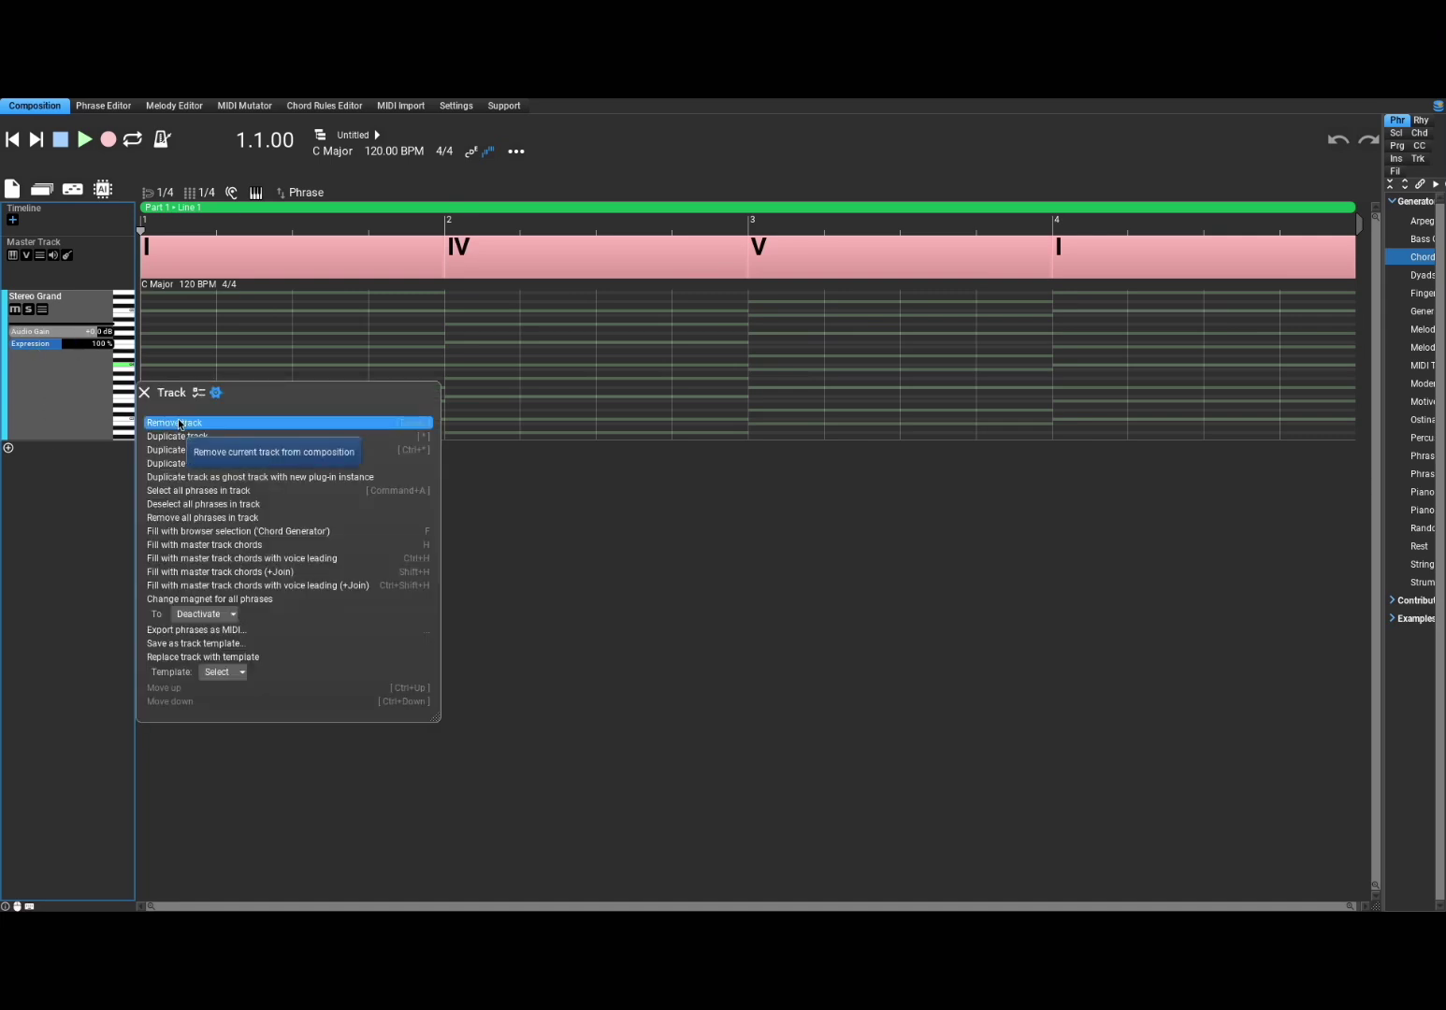
pyautogui.click(215, 392)
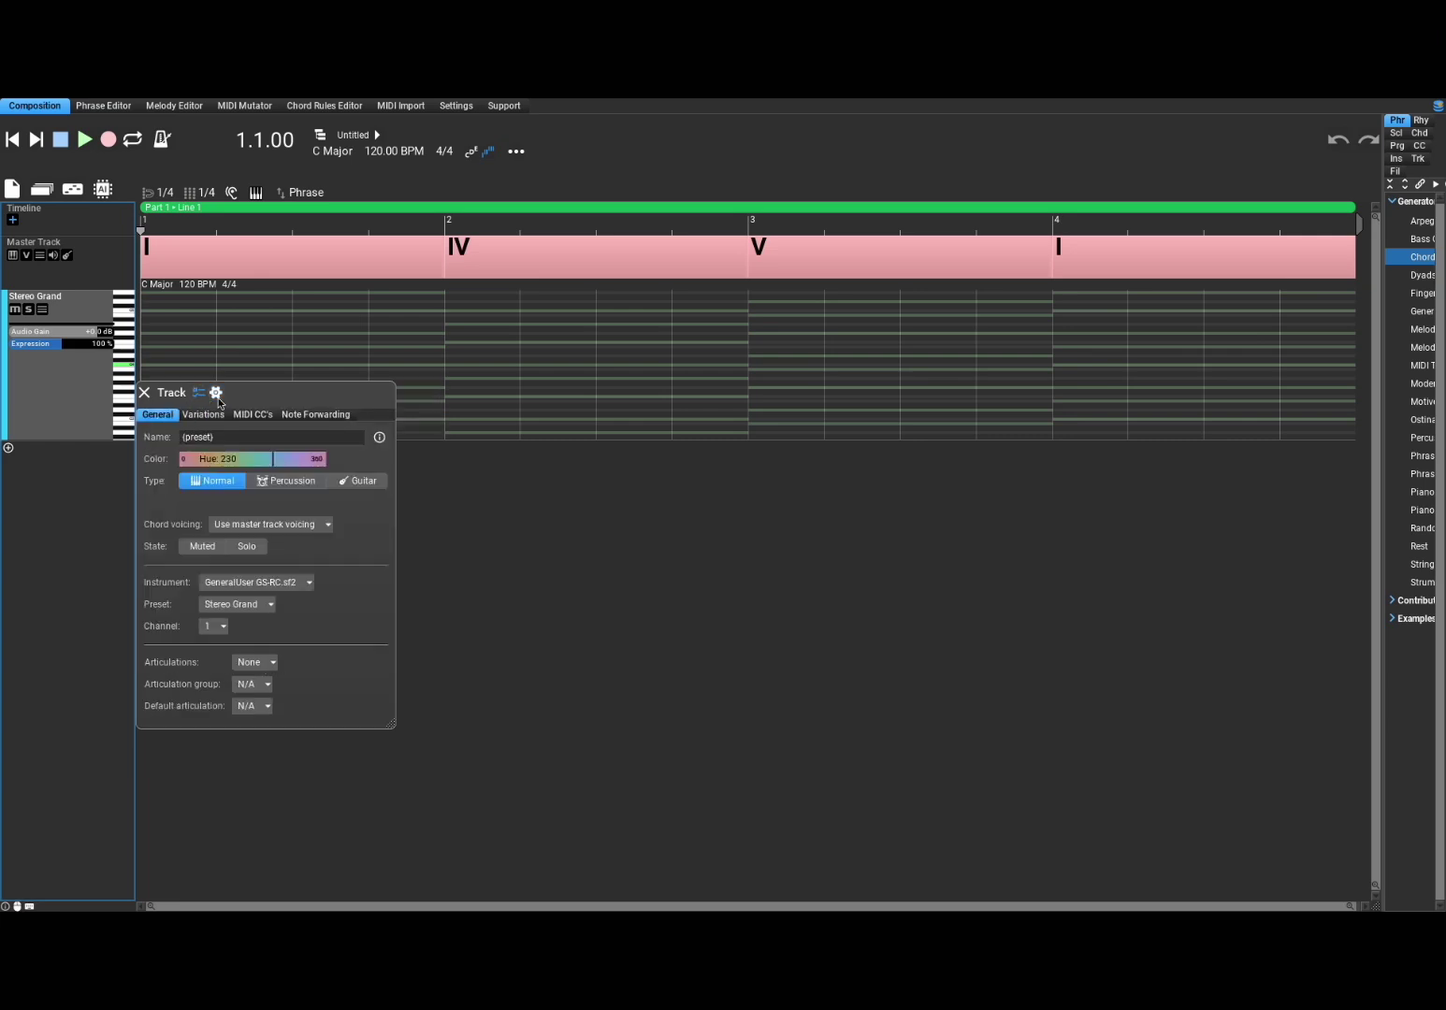
pyautogui.click(216, 394)
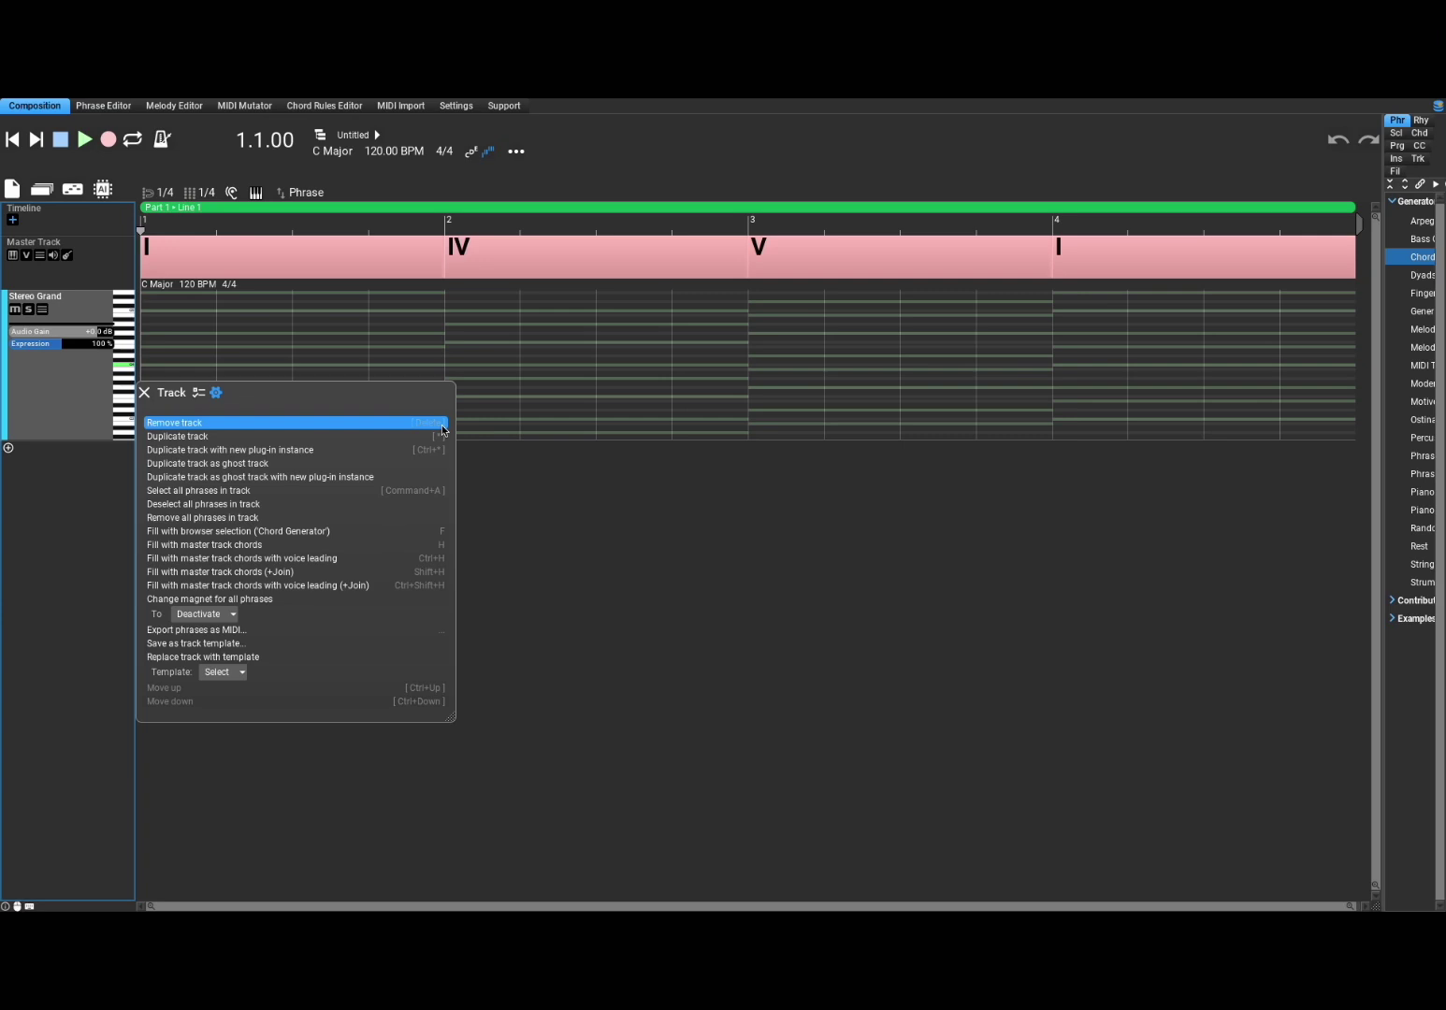
pyautogui.click(378, 427)
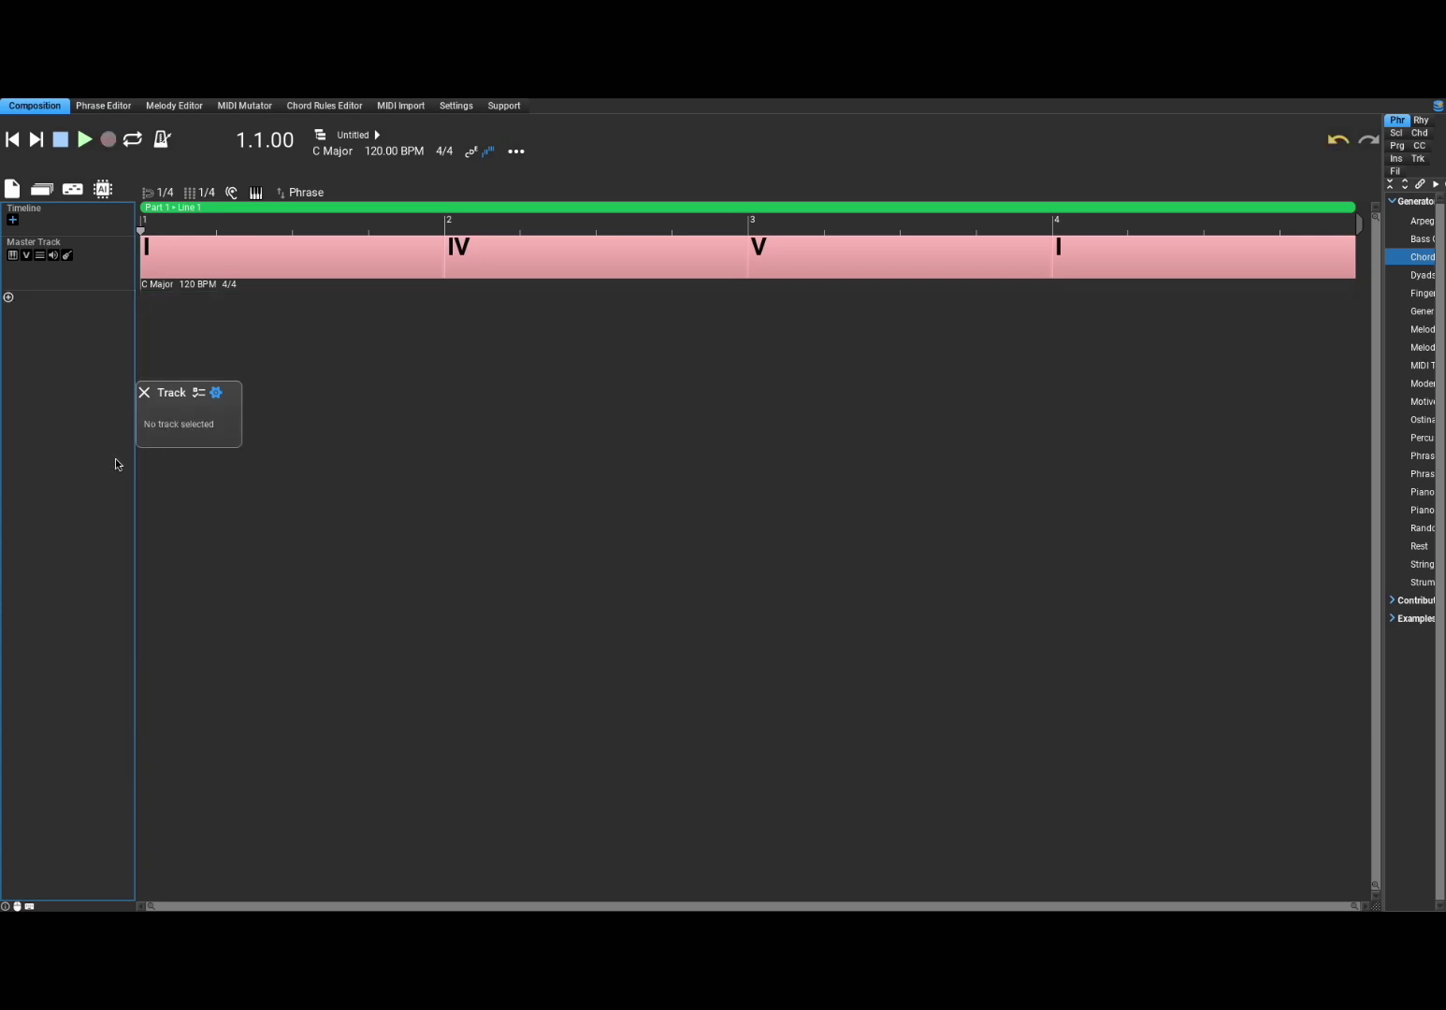
pyautogui.click(144, 394)
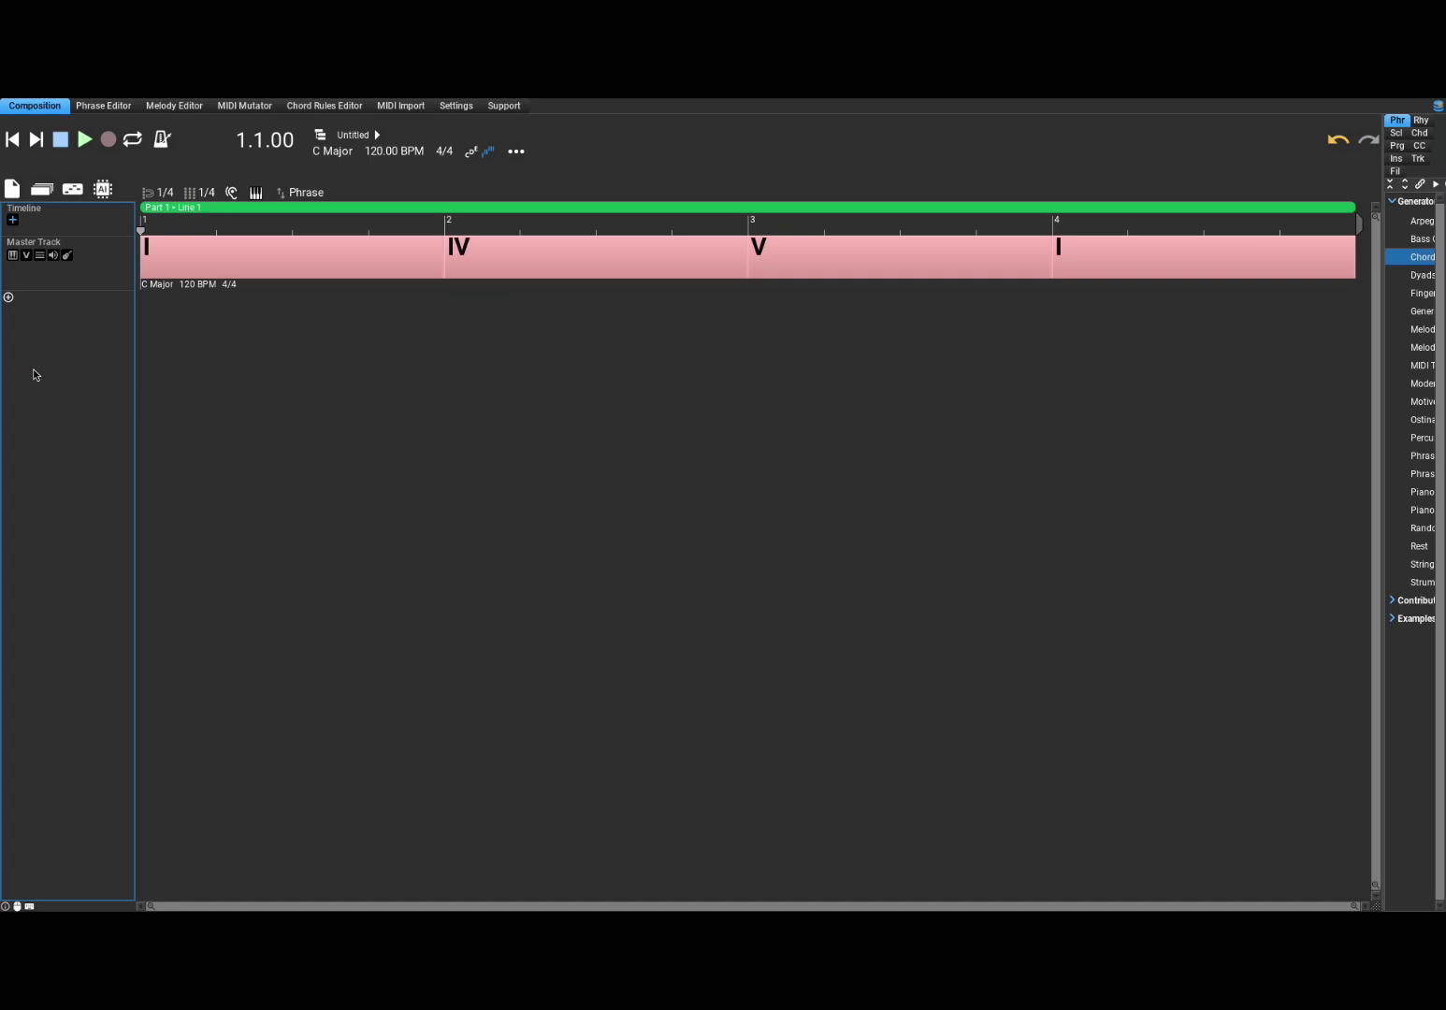
# Step: Restore the Stereo Grand track, remove it again, and bring up the add-track choices
pyautogui.click(8, 300)
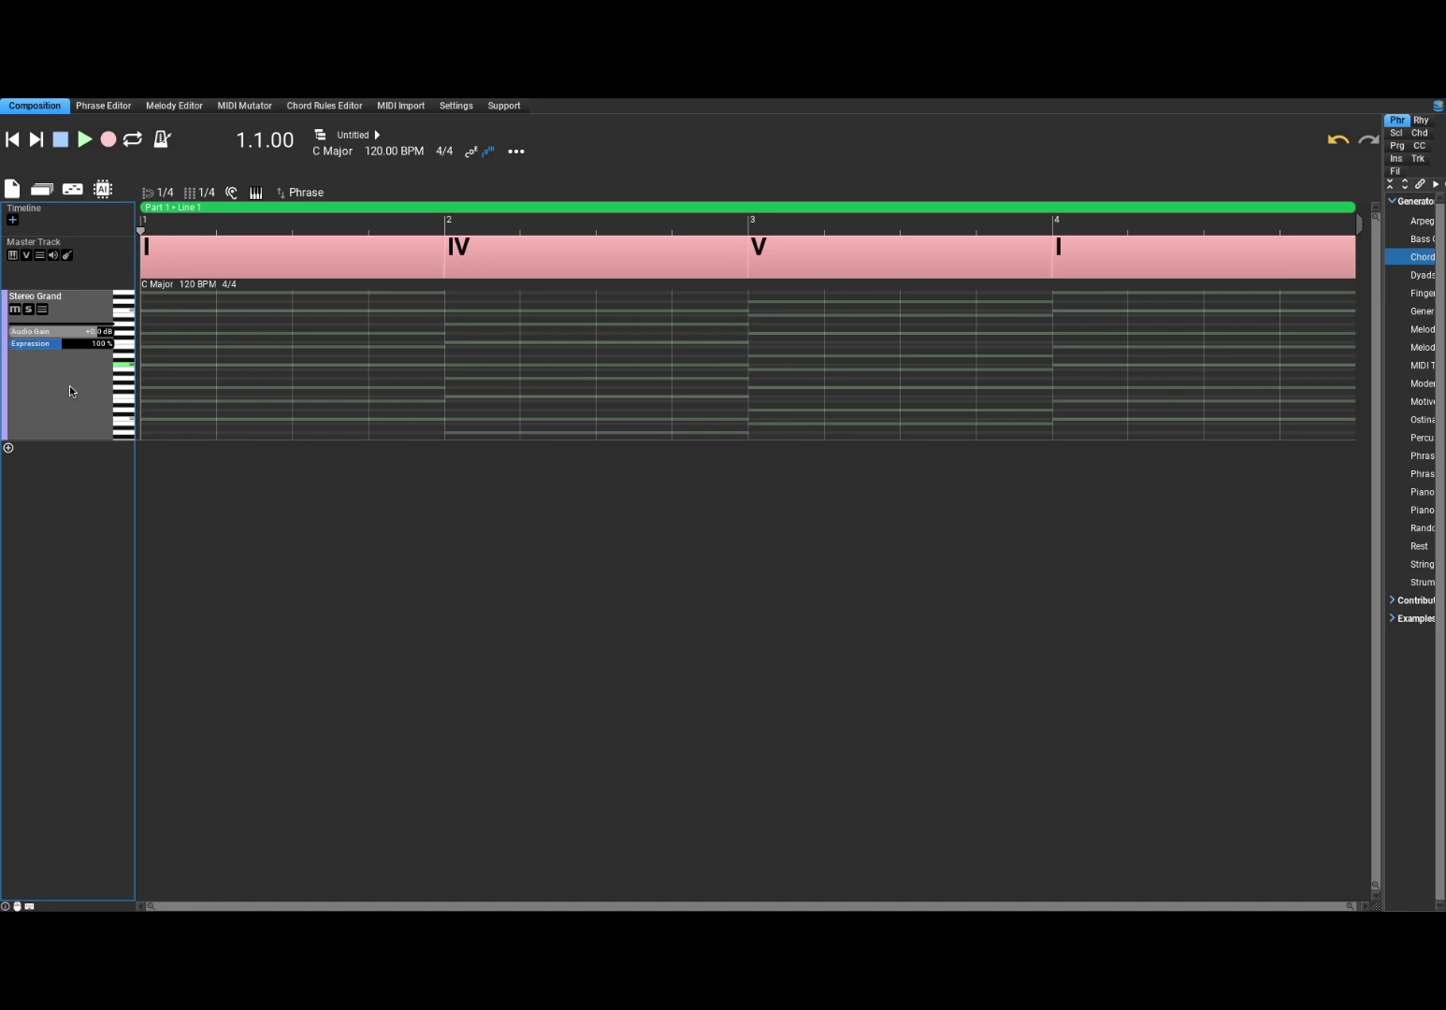
pyautogui.rightClick(112, 391)
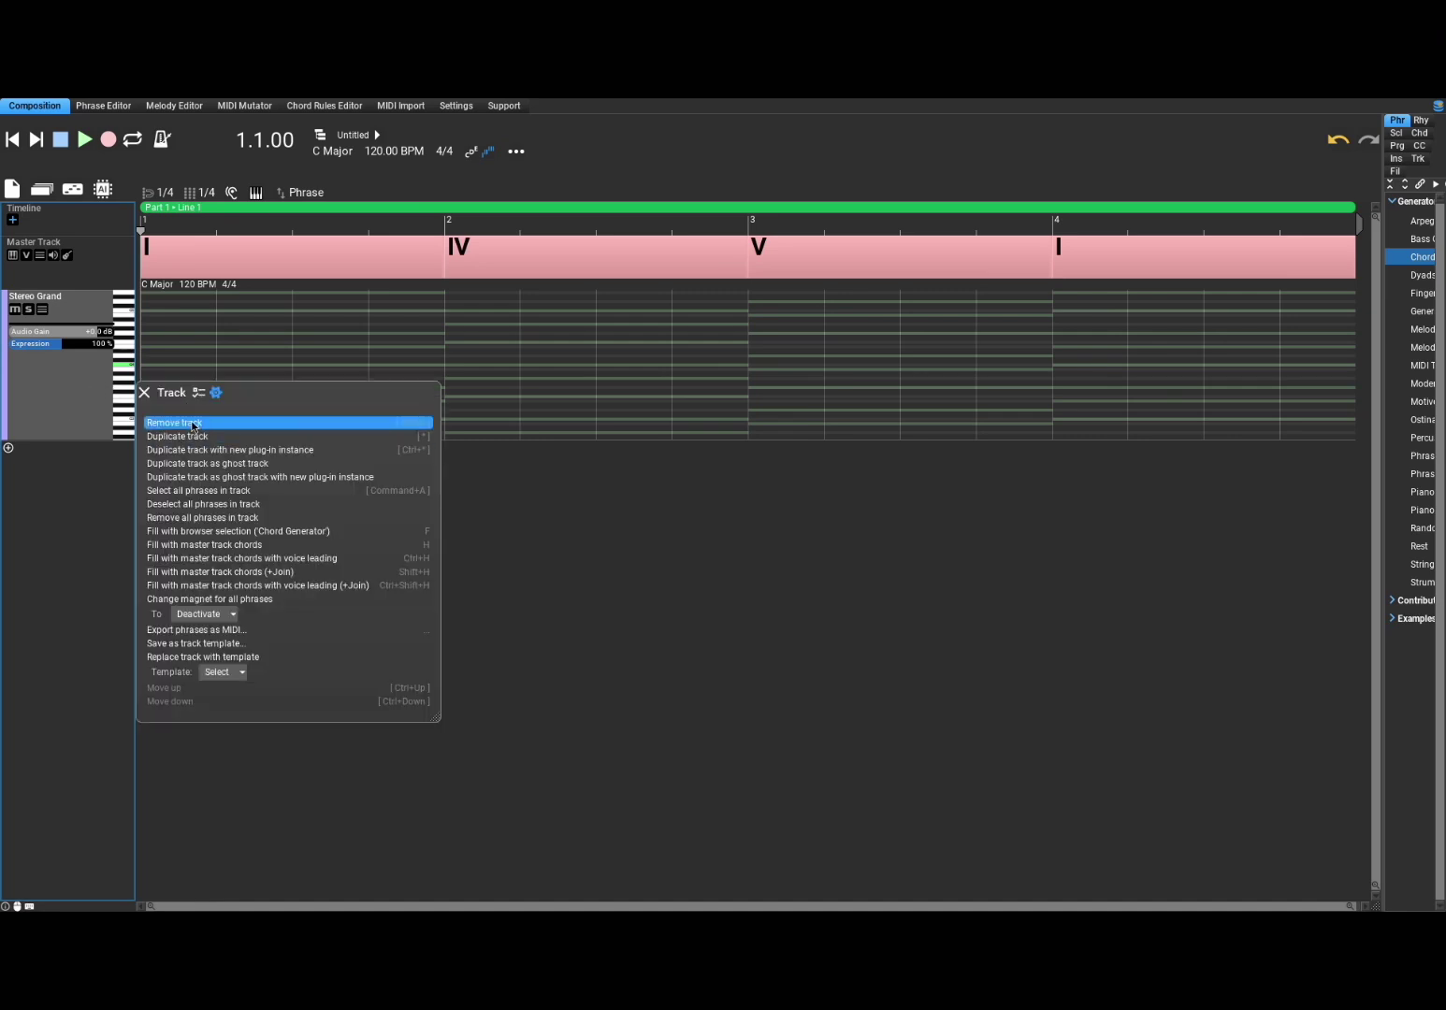
pyautogui.click(157, 422)
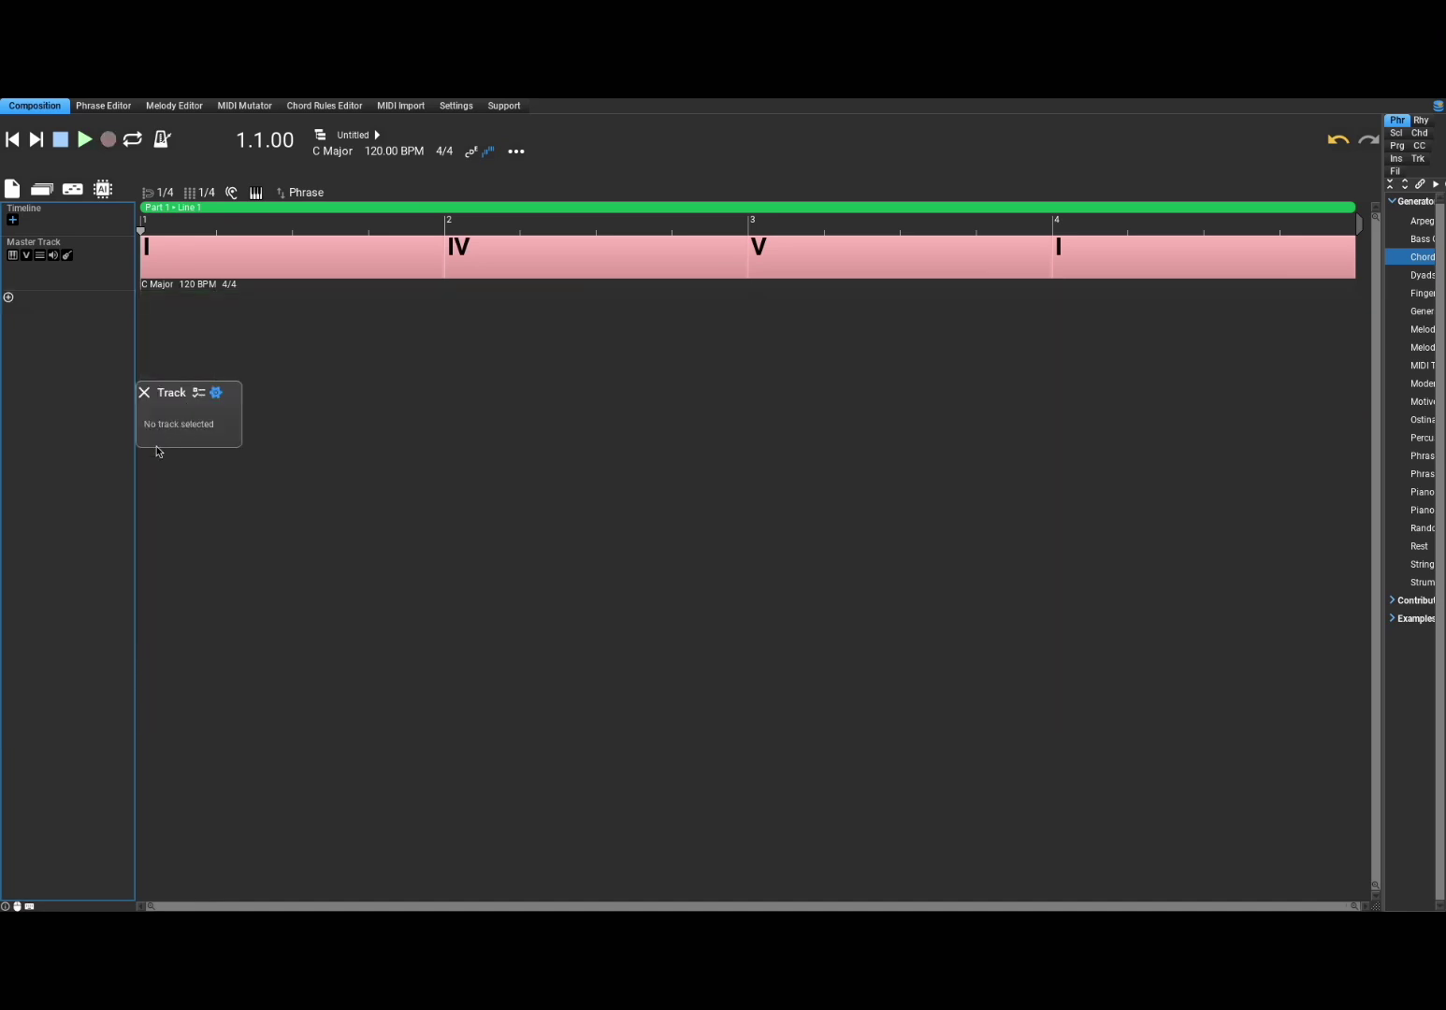
pyautogui.click(144, 392)
pyautogui.rightClick(47, 392)
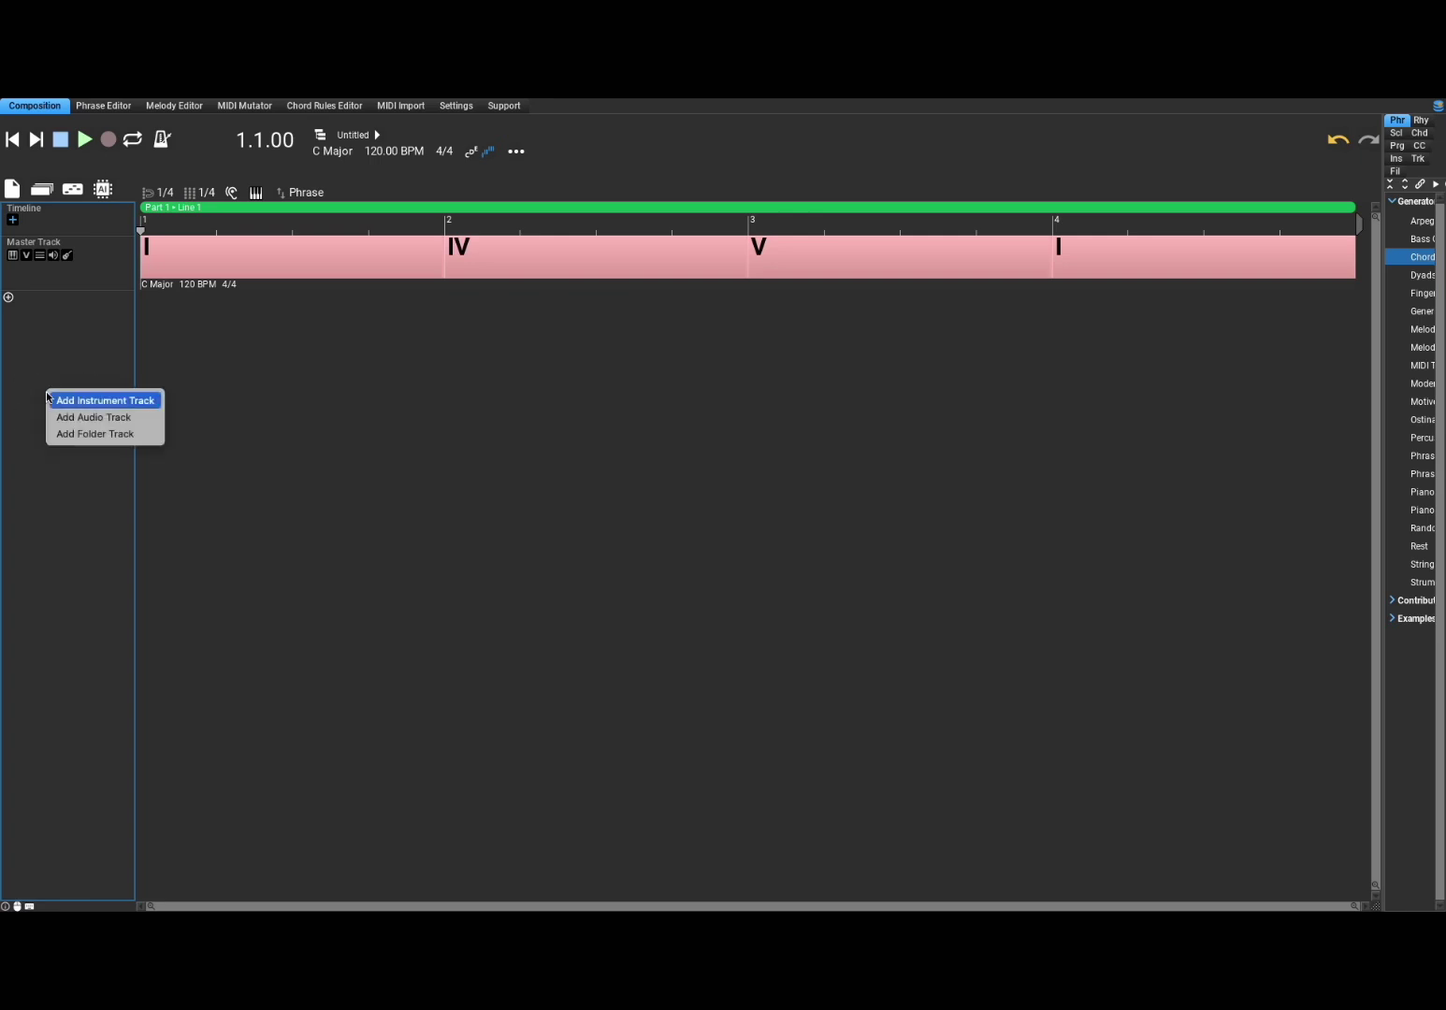
# Step: Add an empty Audio track below the master track and open its Track menu
pyautogui.click(95, 418)
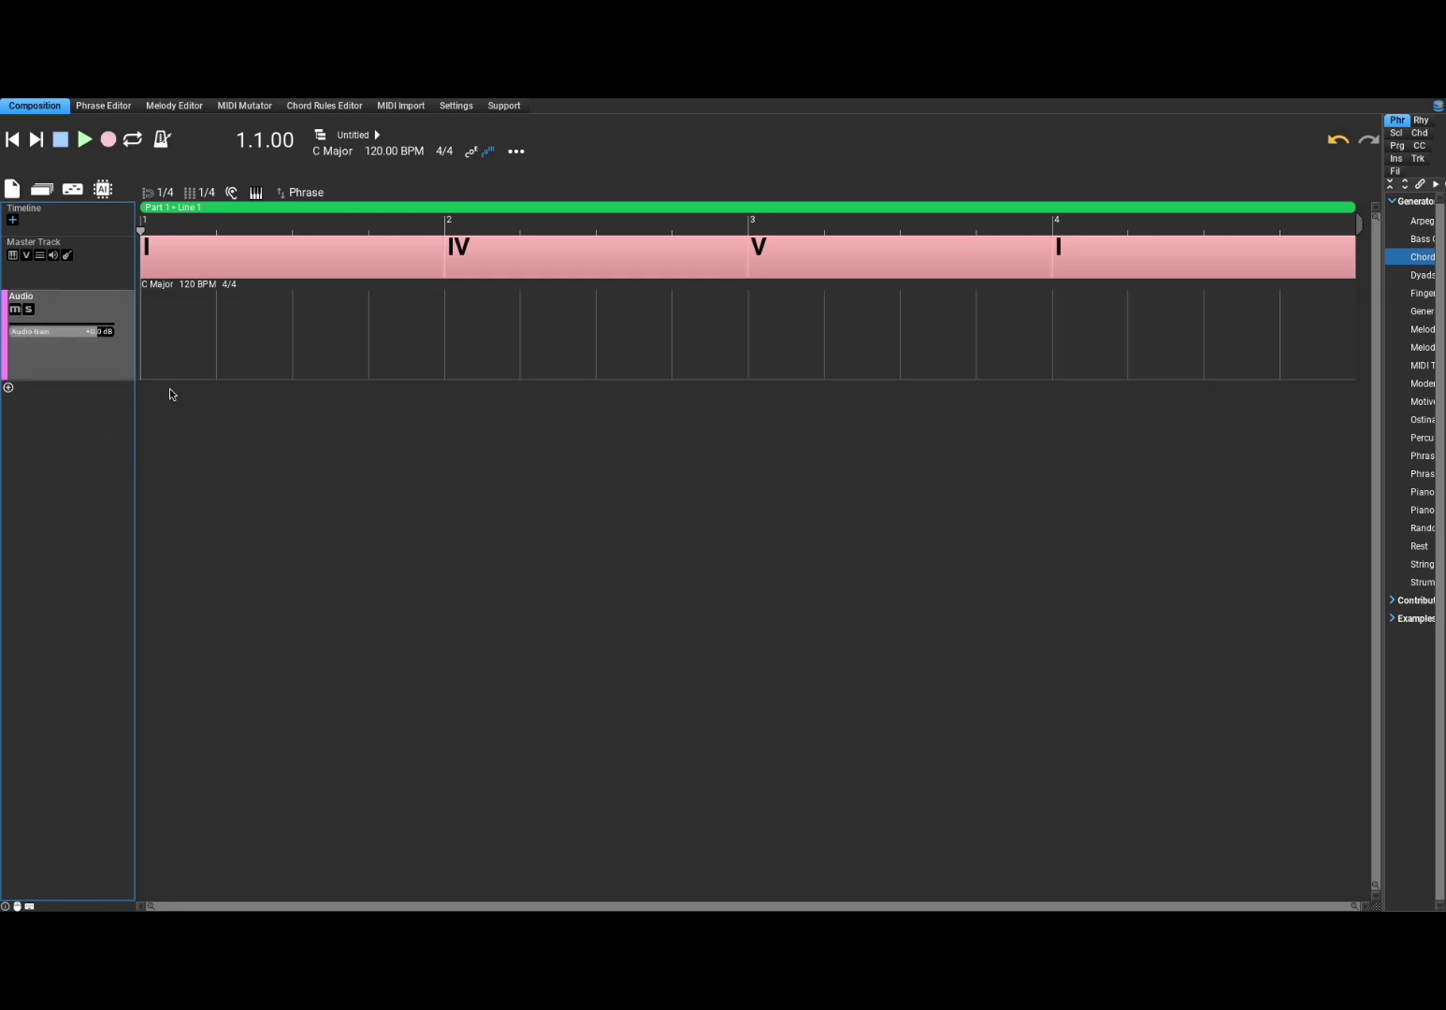
pyautogui.click(182, 340)
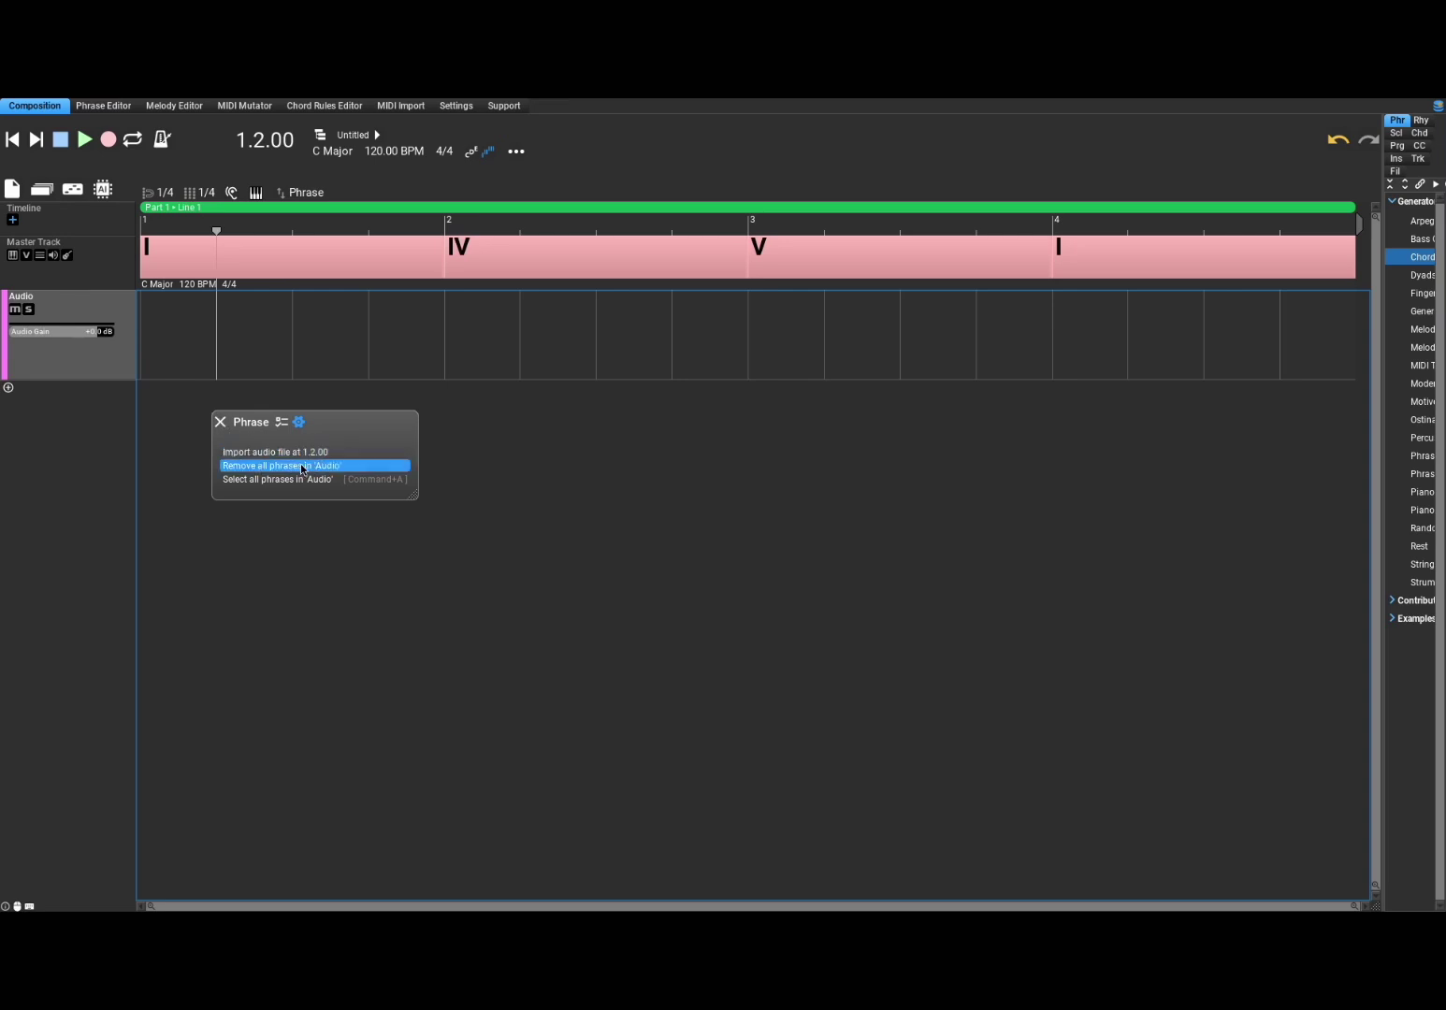
pyautogui.click(220, 422)
pyautogui.click(73, 361)
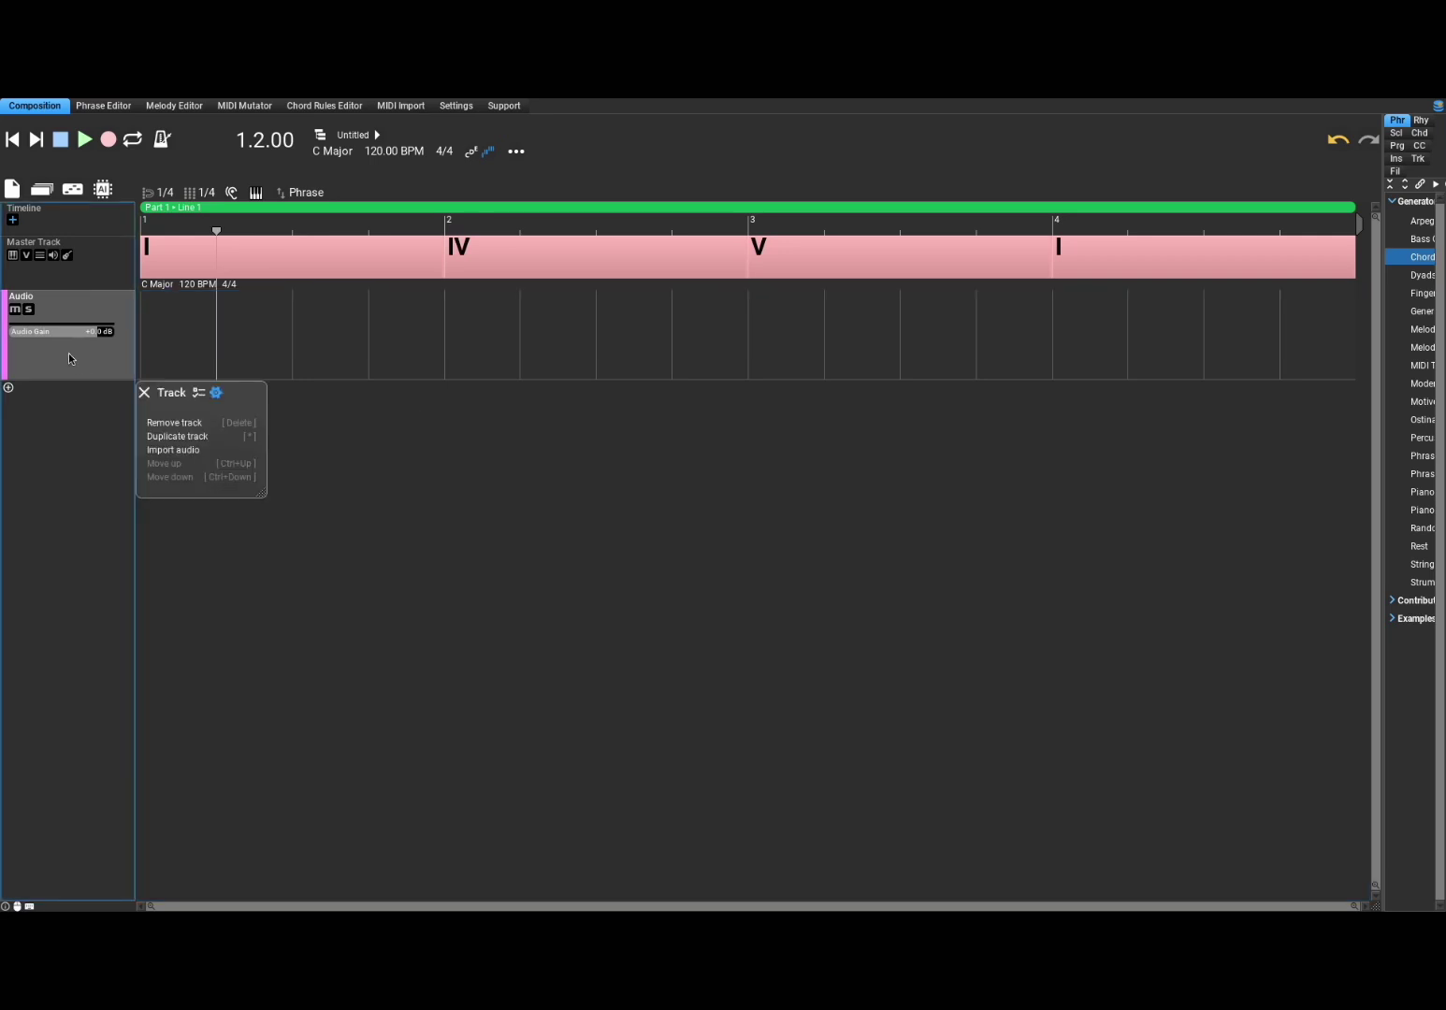
# Step: Import Simple Notes.aif onto the Audio track and play it back once
pyautogui.click(186, 451)
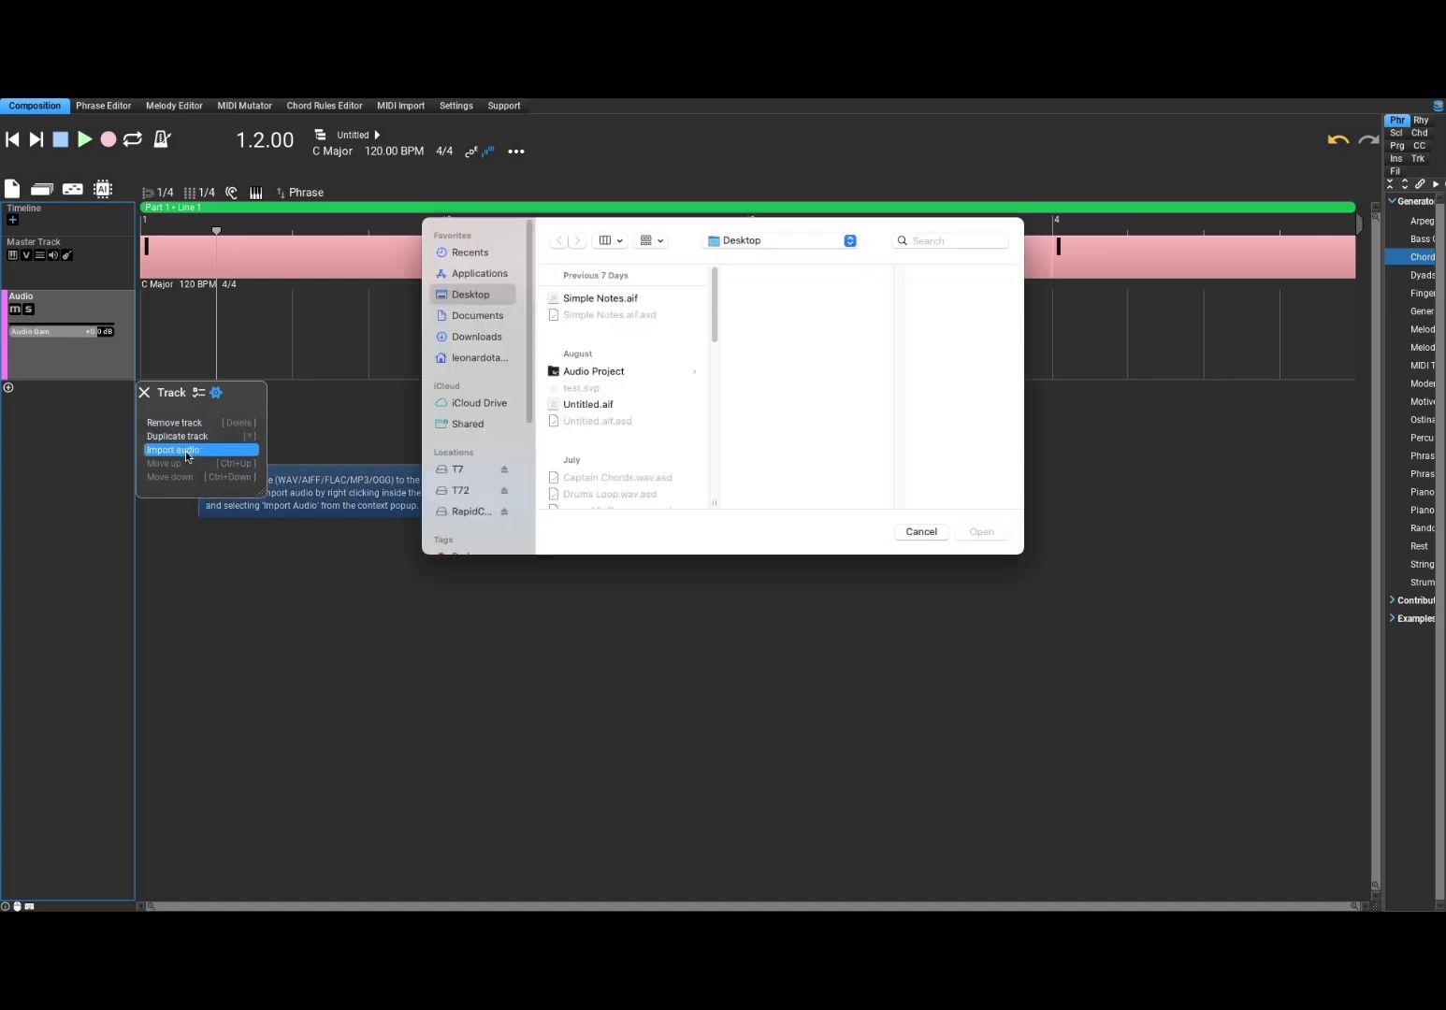
pyautogui.click(599, 297)
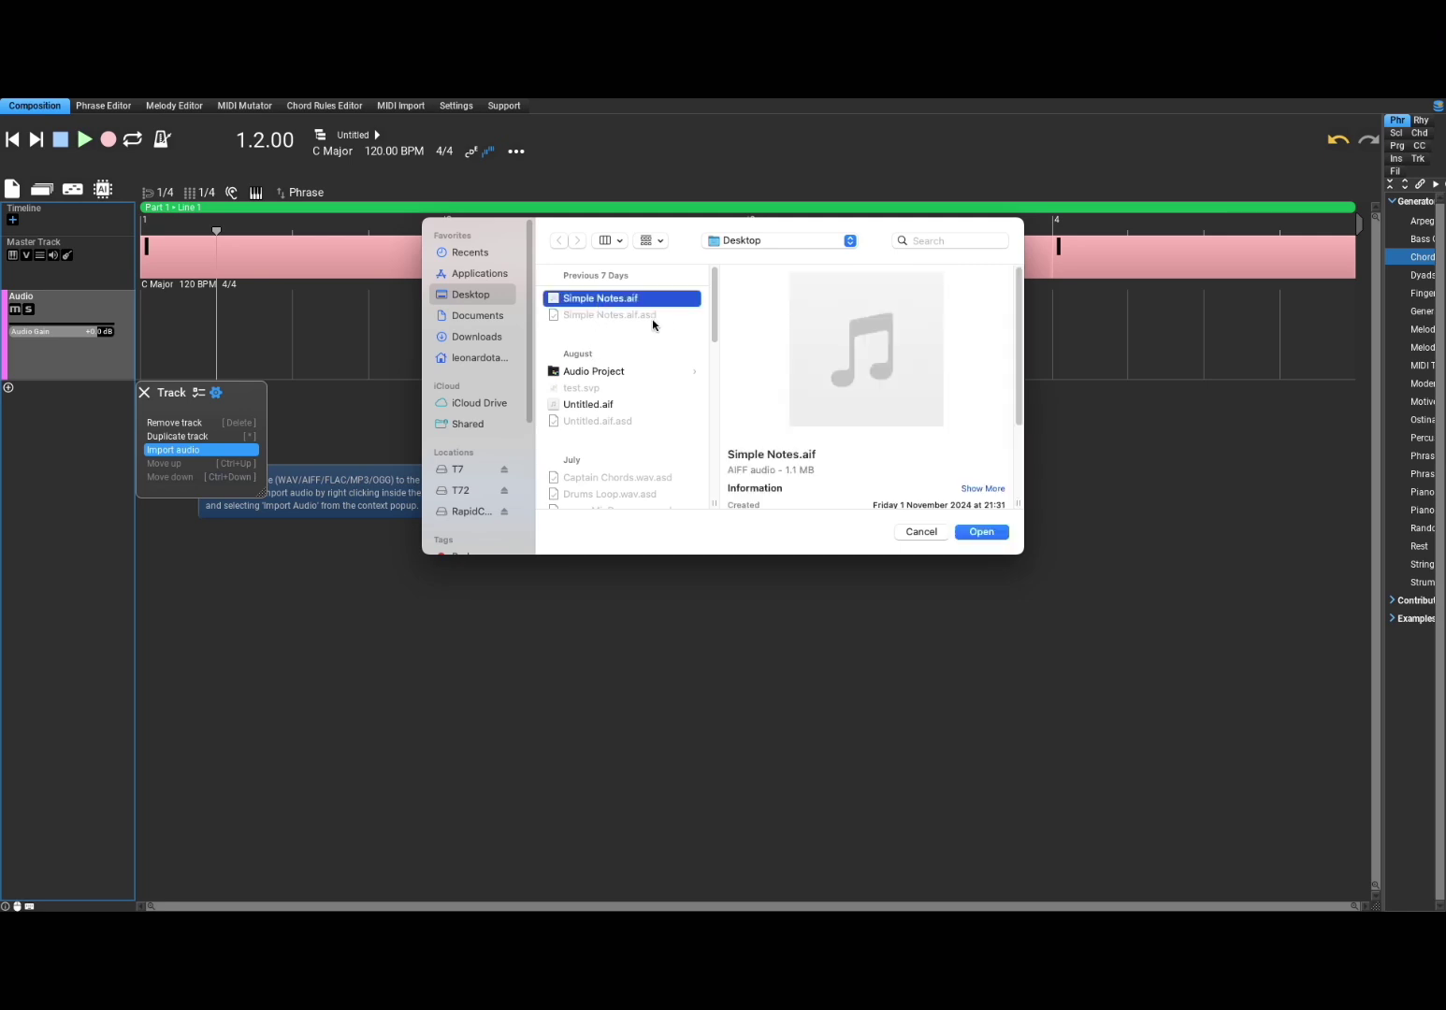
pyautogui.click(979, 533)
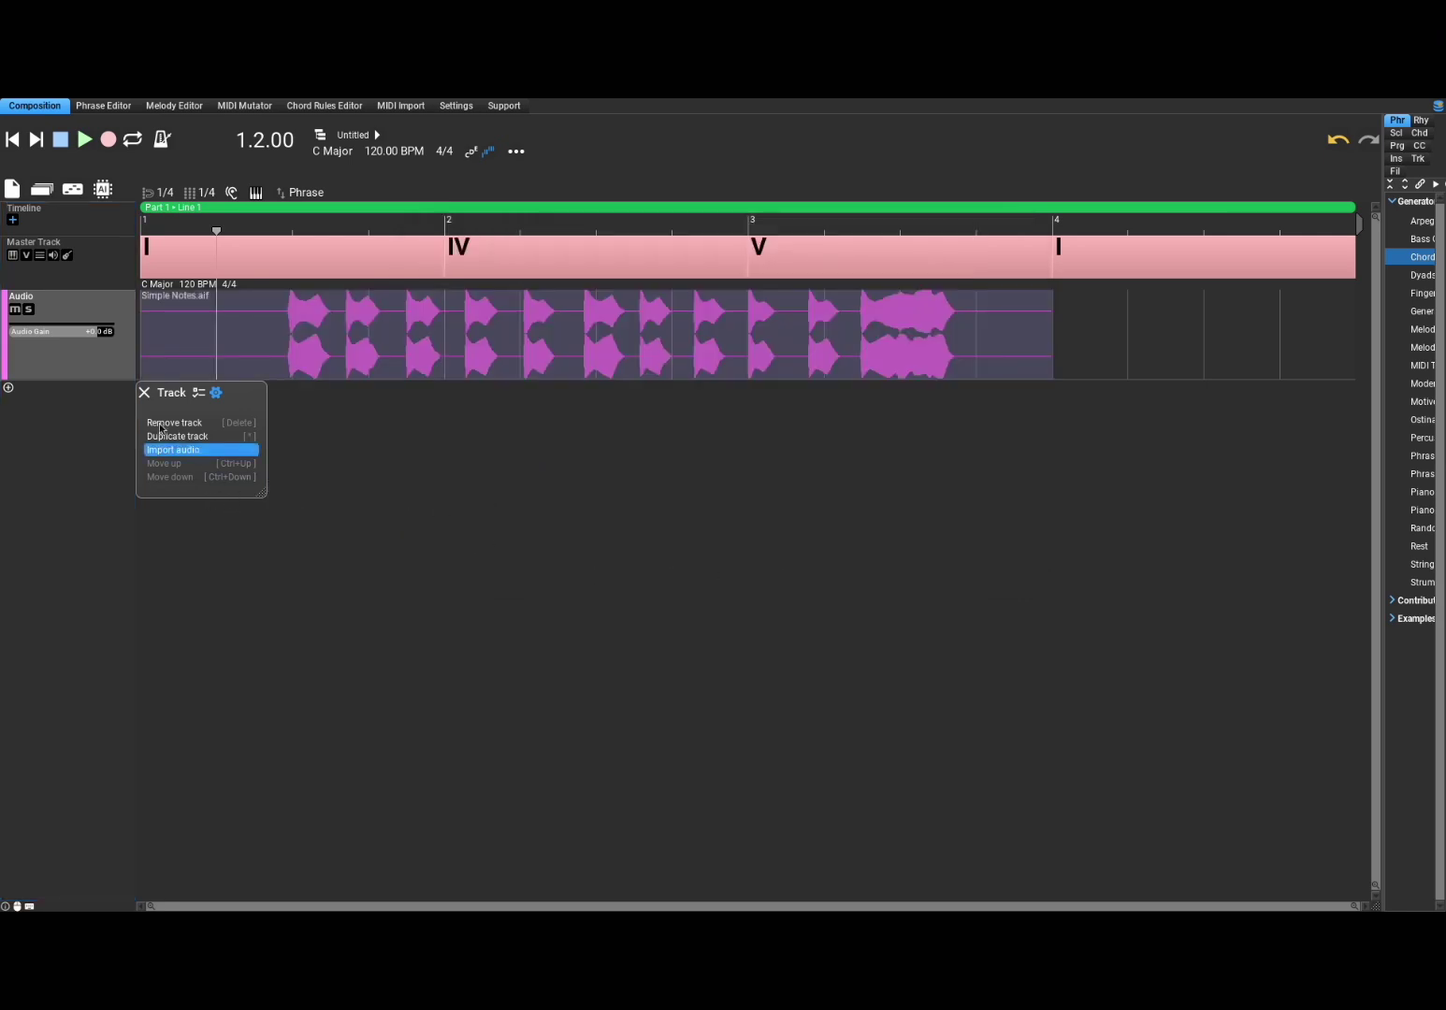
pyautogui.click(144, 391)
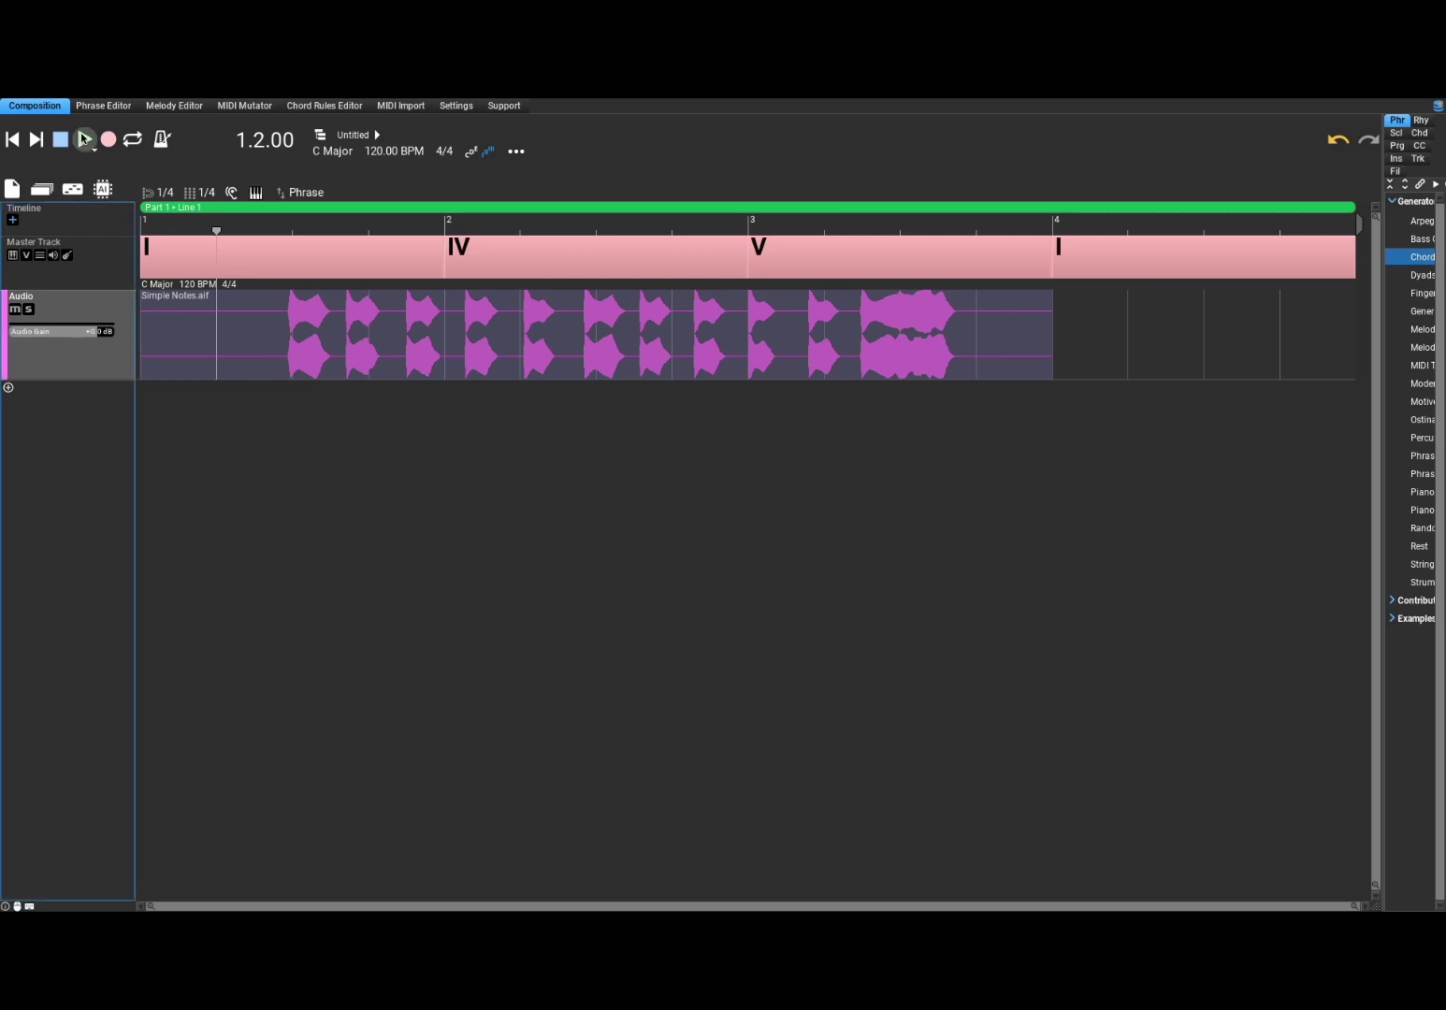
pyautogui.click(84, 139)
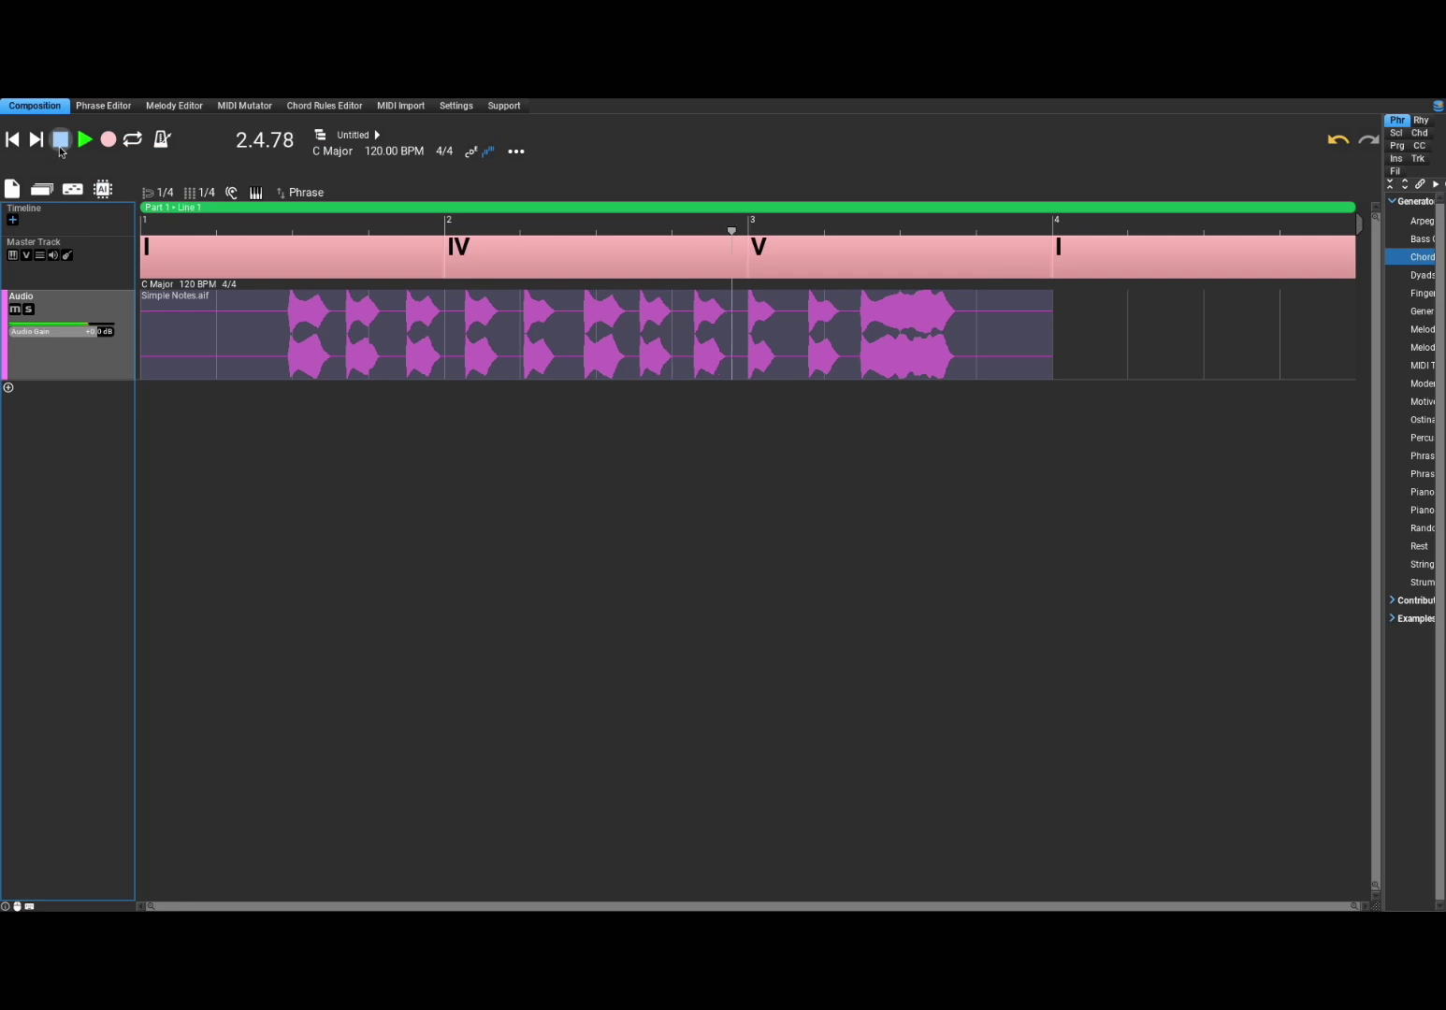
pyautogui.click(59, 145)
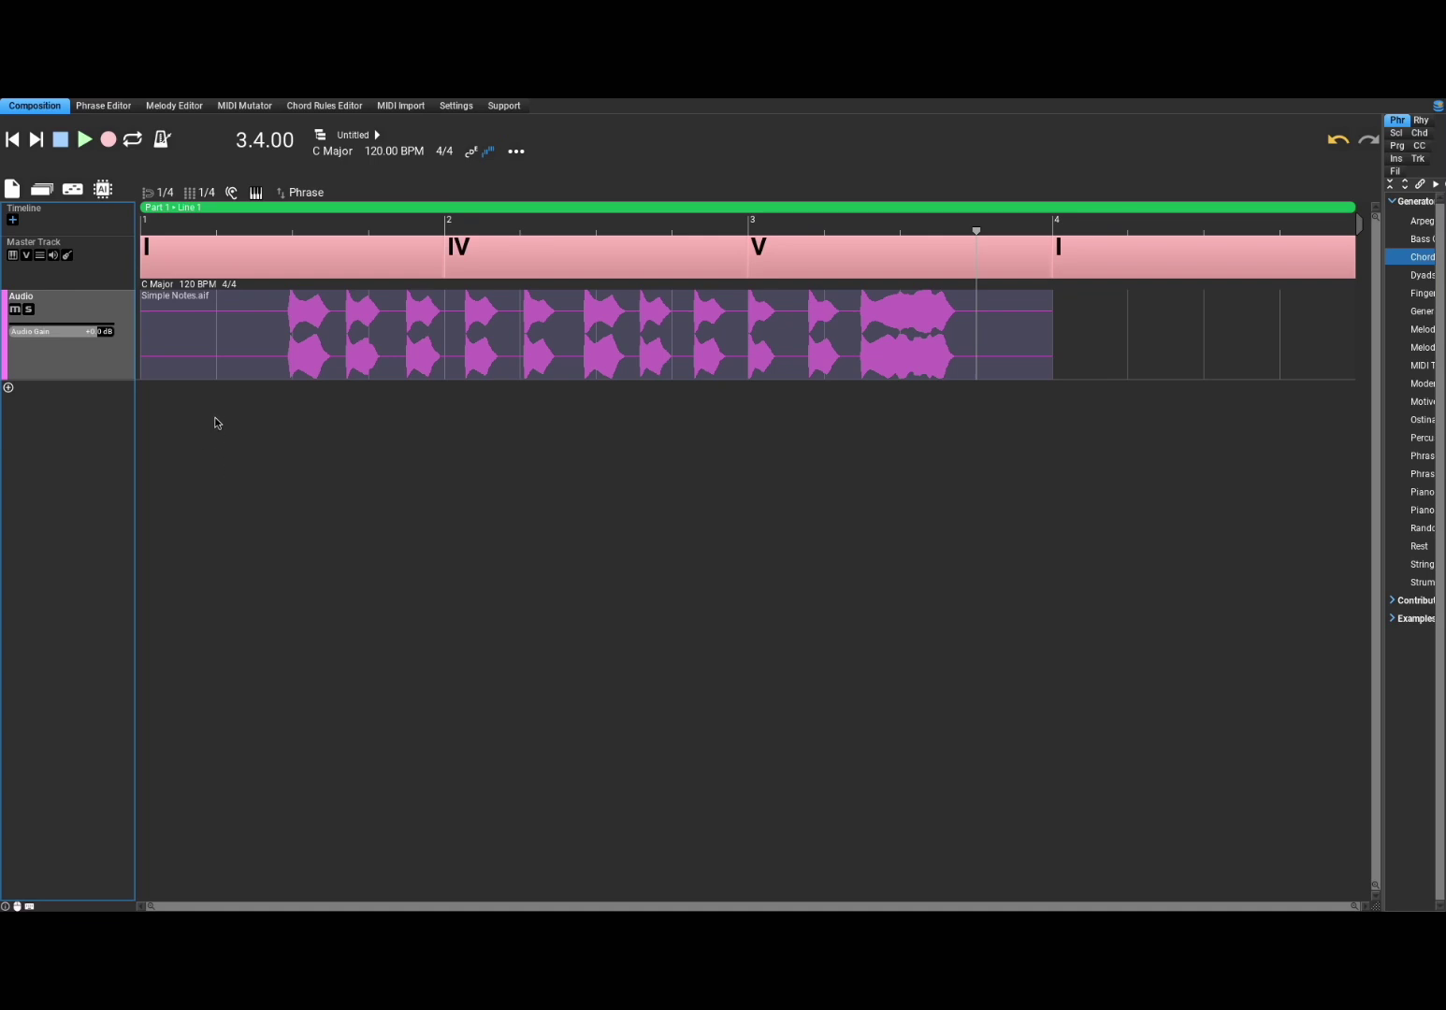
pyautogui.rightClick(181, 360)
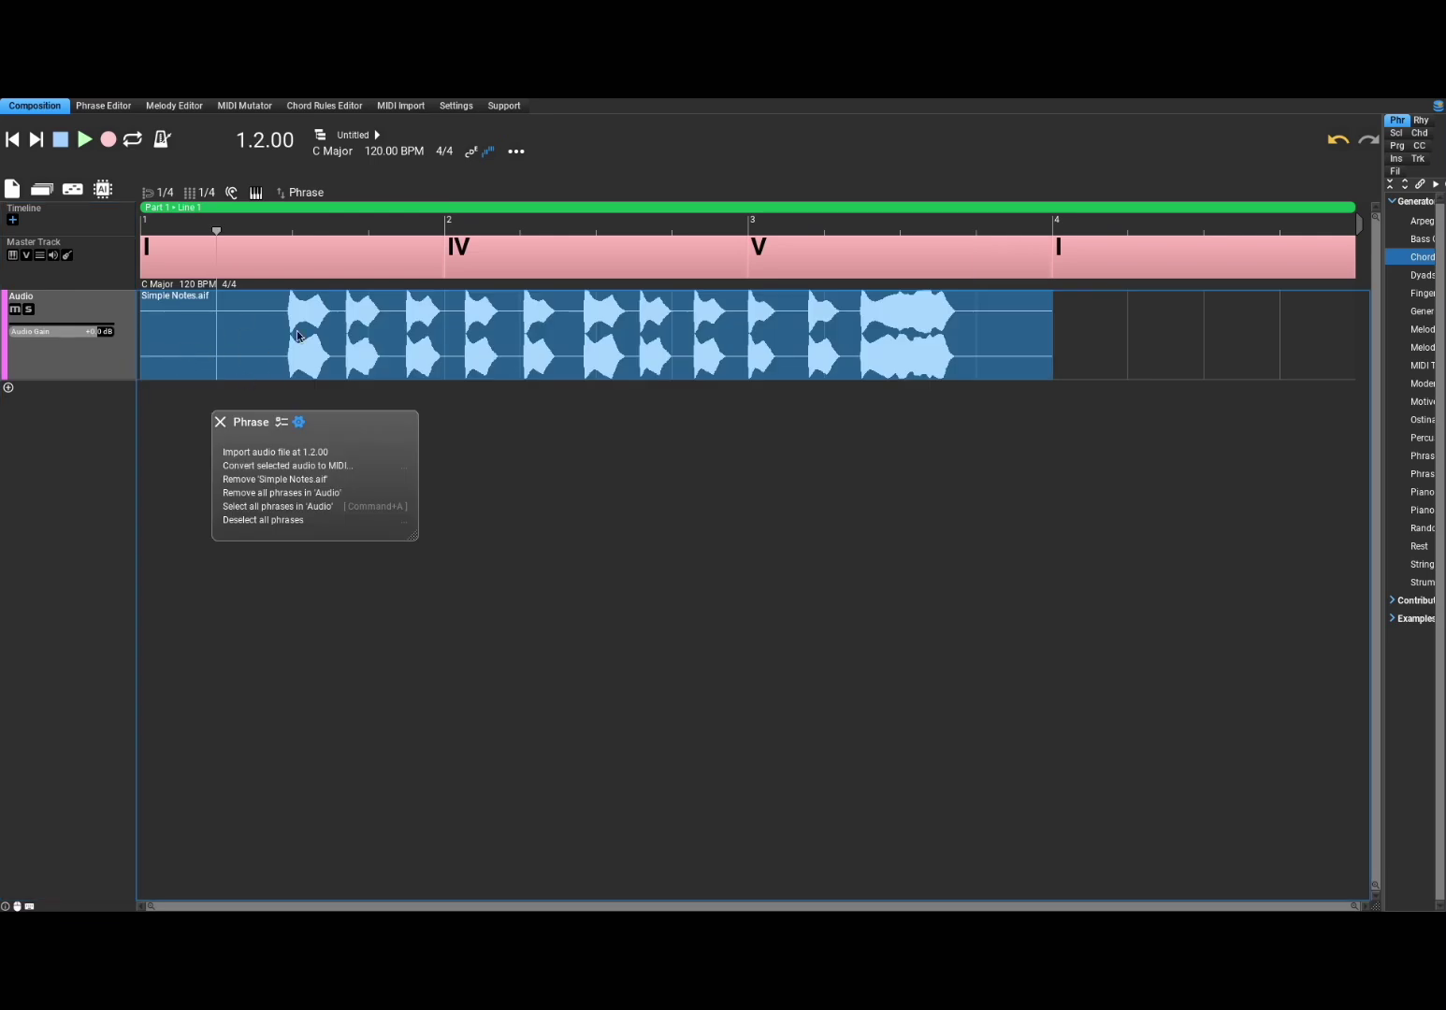
pyautogui.click(256, 471)
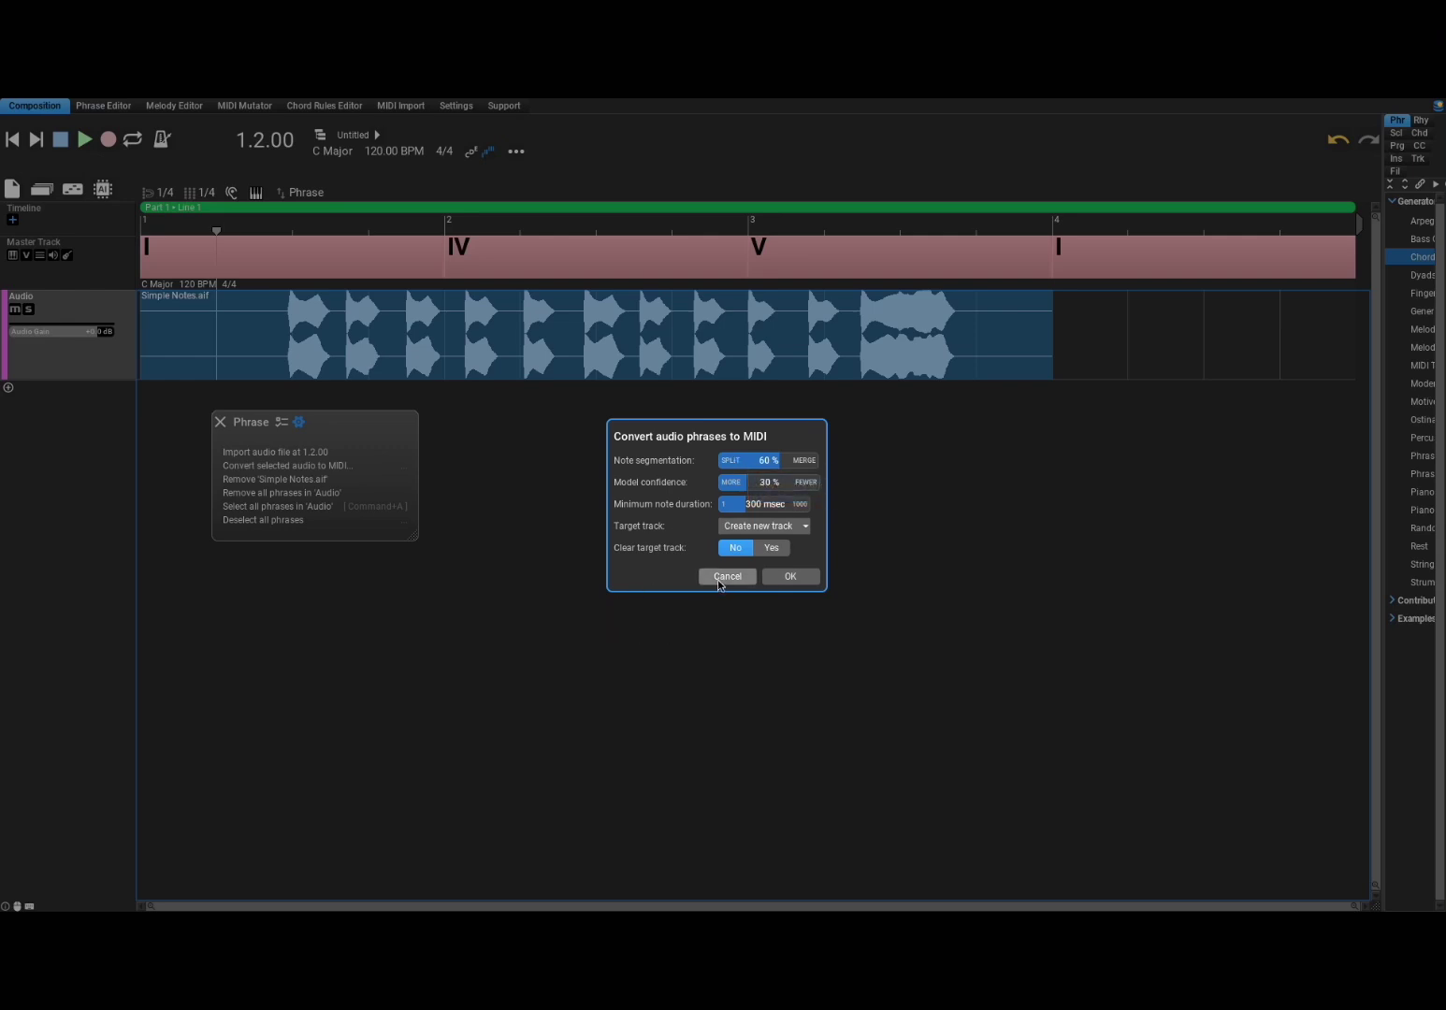
pyautogui.click(718, 576)
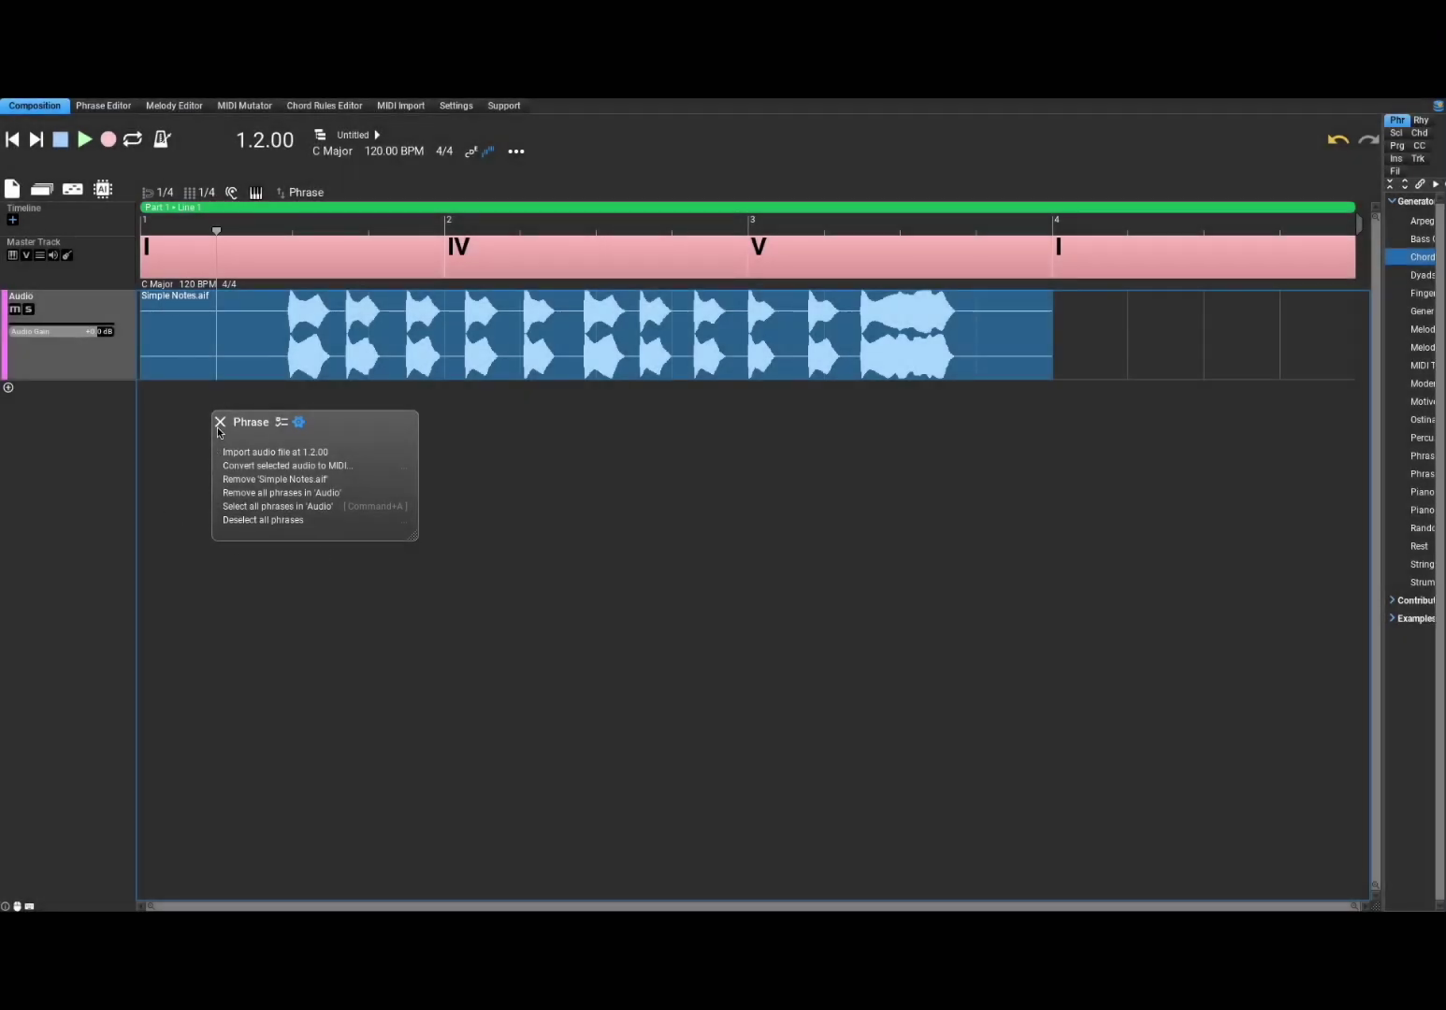
pyautogui.click(220, 423)
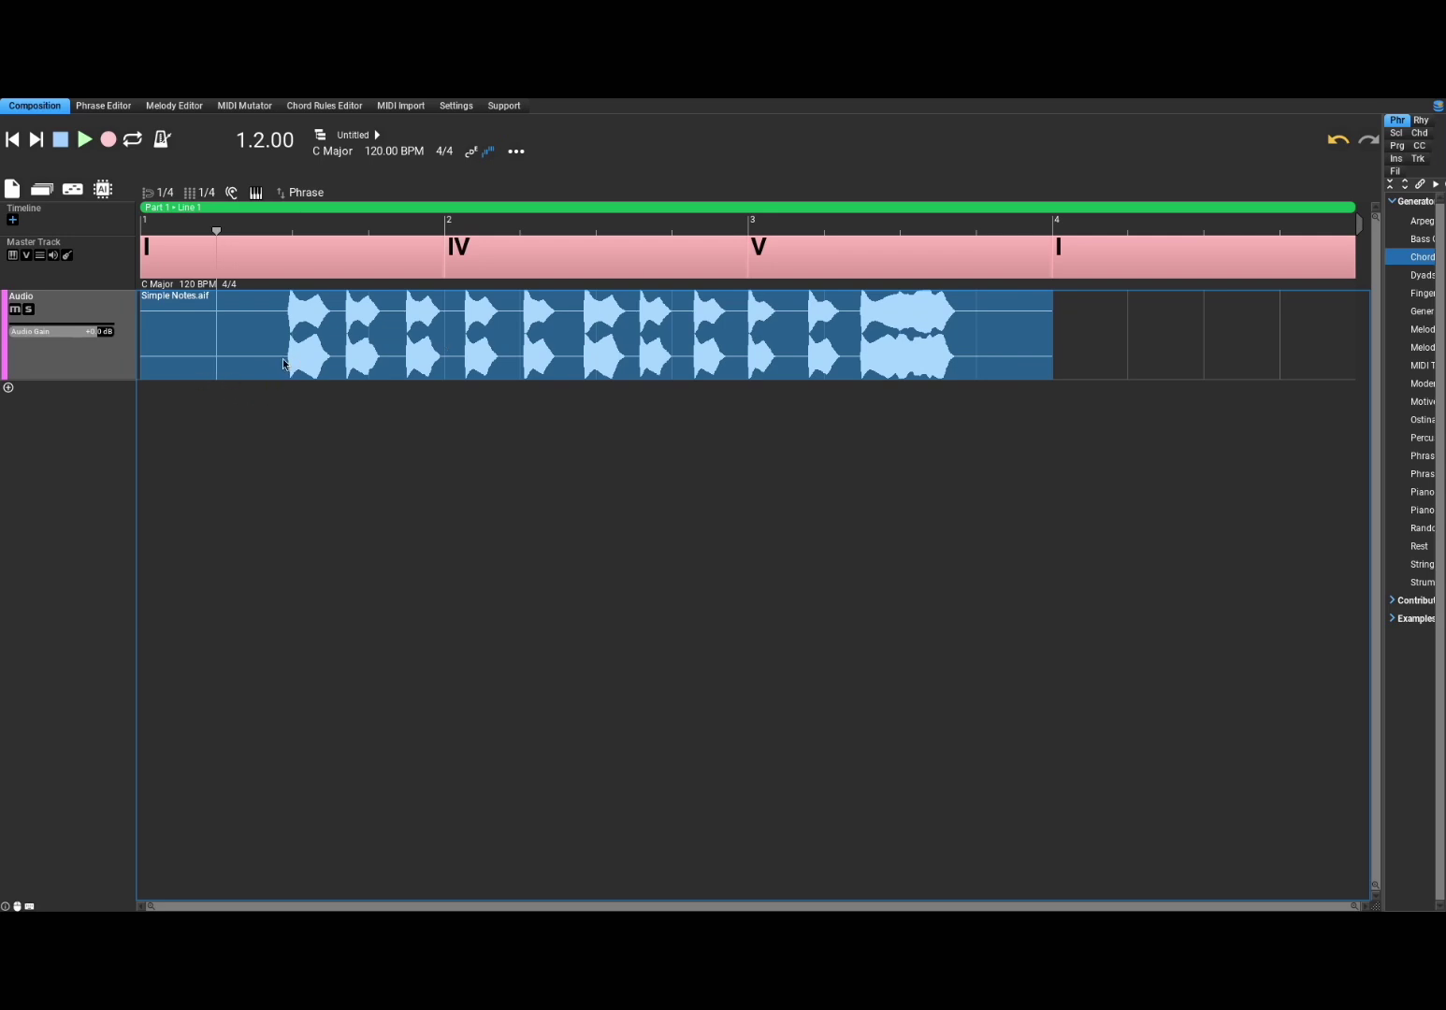
# Step: Open the clip's audio-to-MIDI settings, keep a new target track, and set note segmentation to 54 %
pyautogui.rightClick(214, 344)
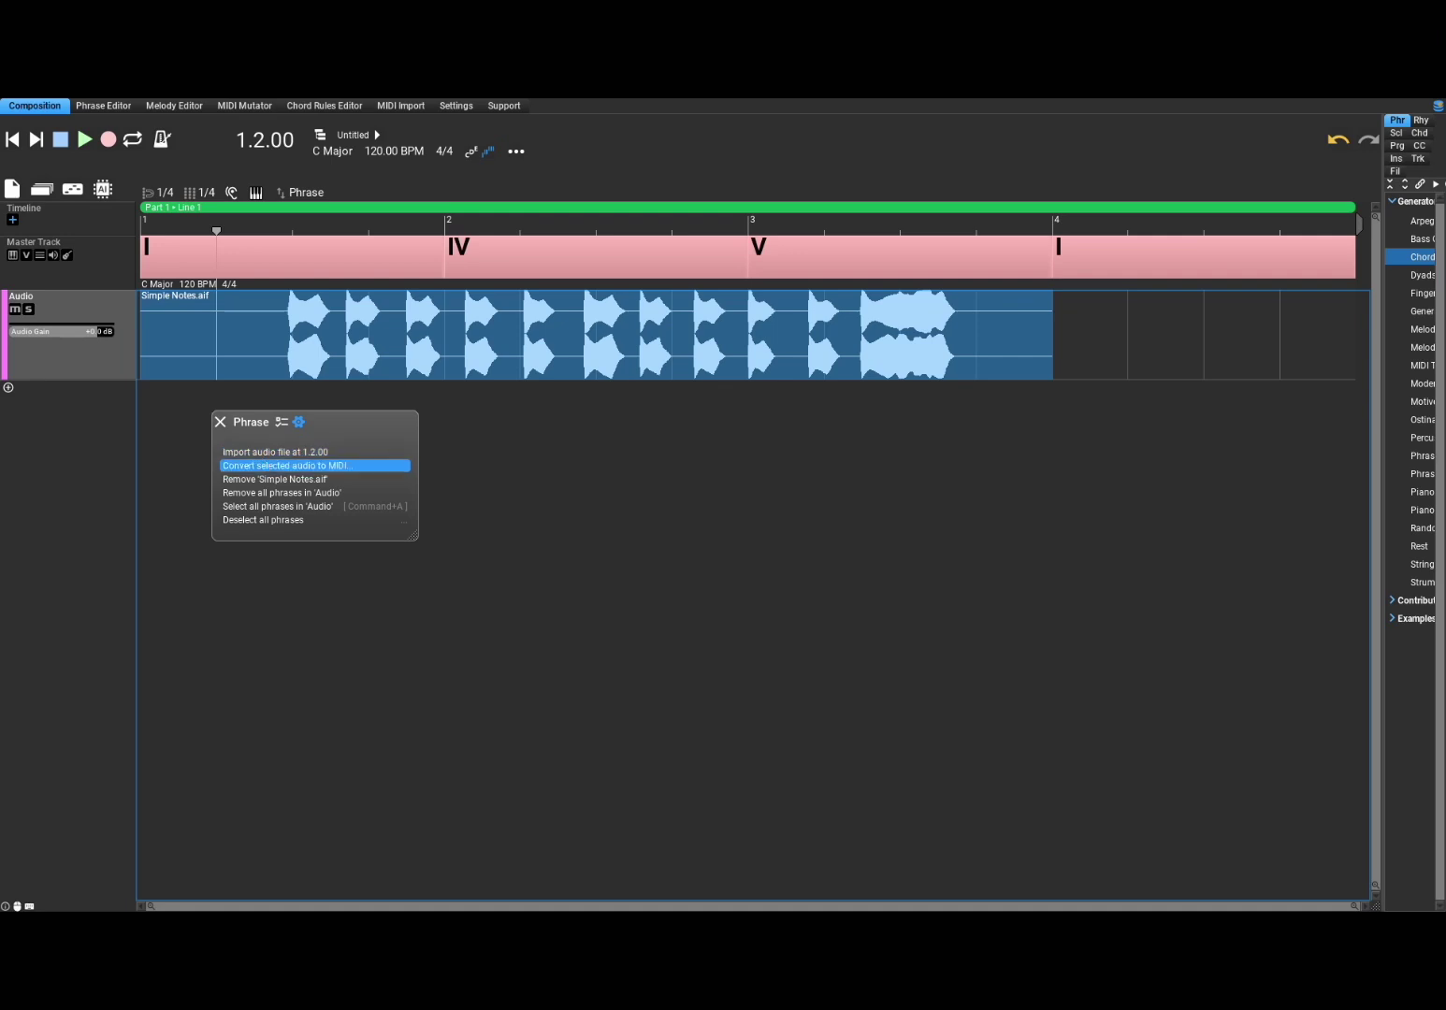
pyautogui.click(286, 465)
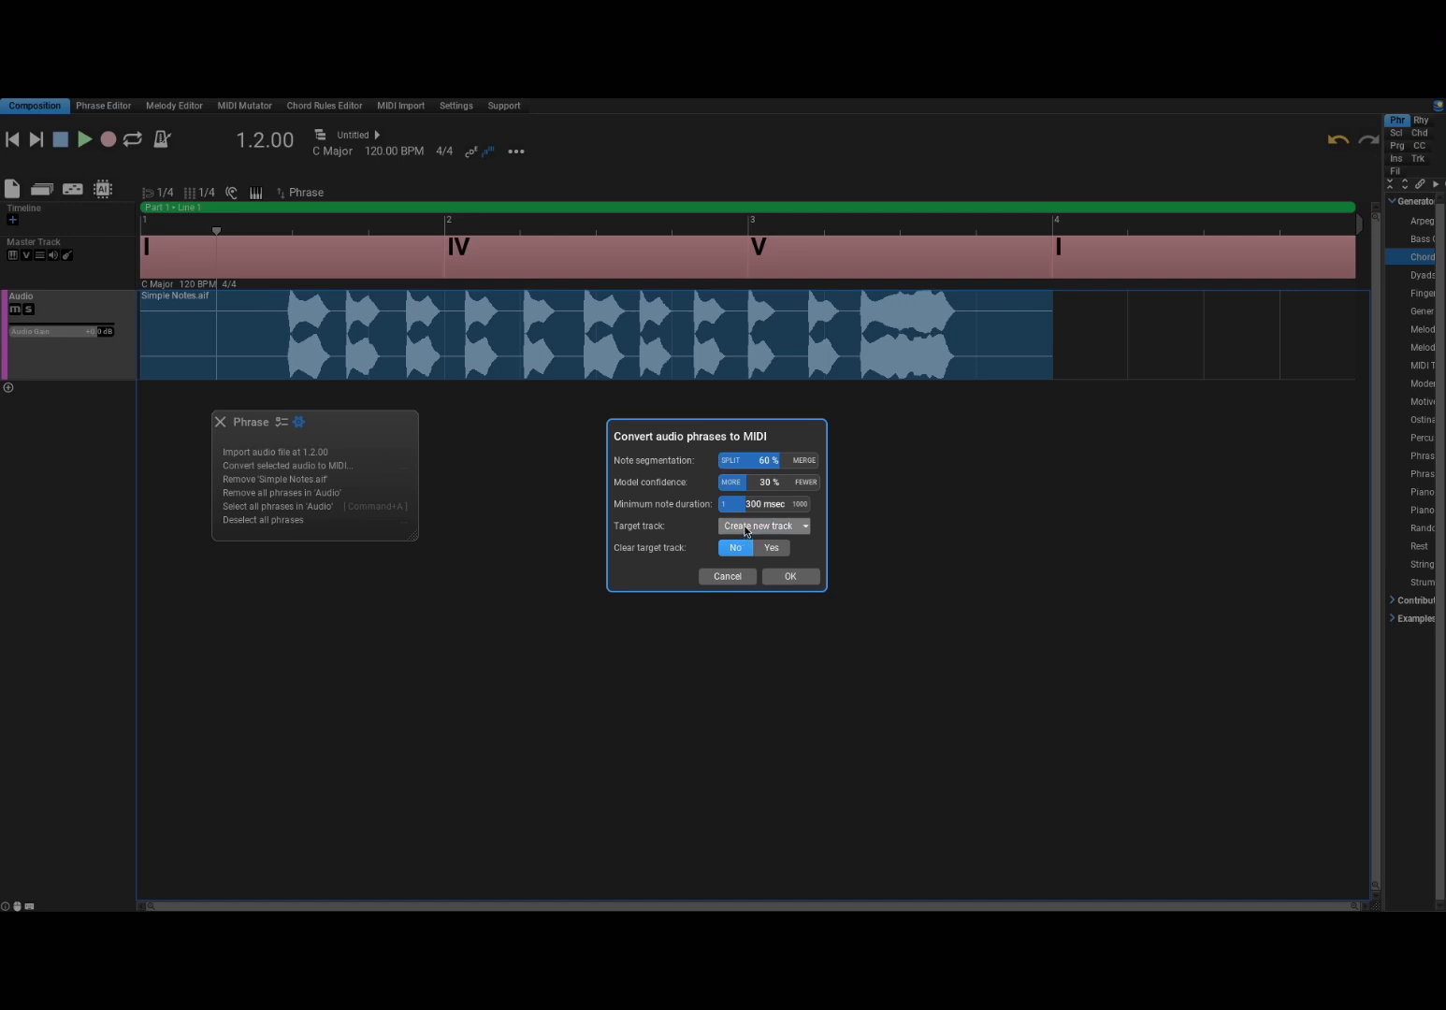
pyautogui.click(746, 528)
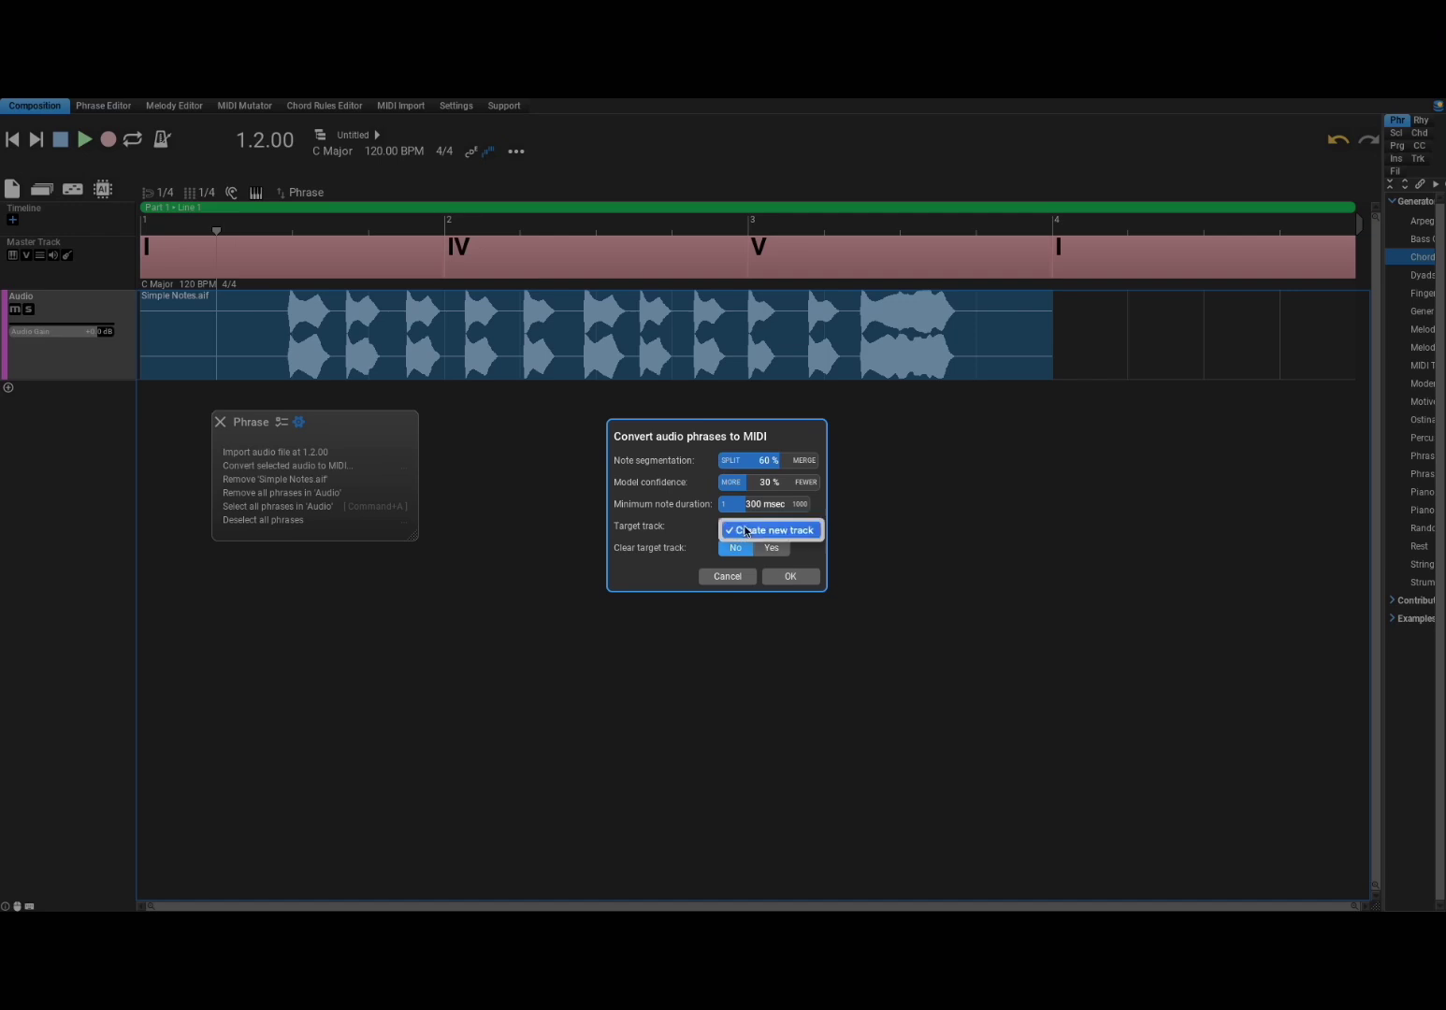
pyautogui.click(683, 533)
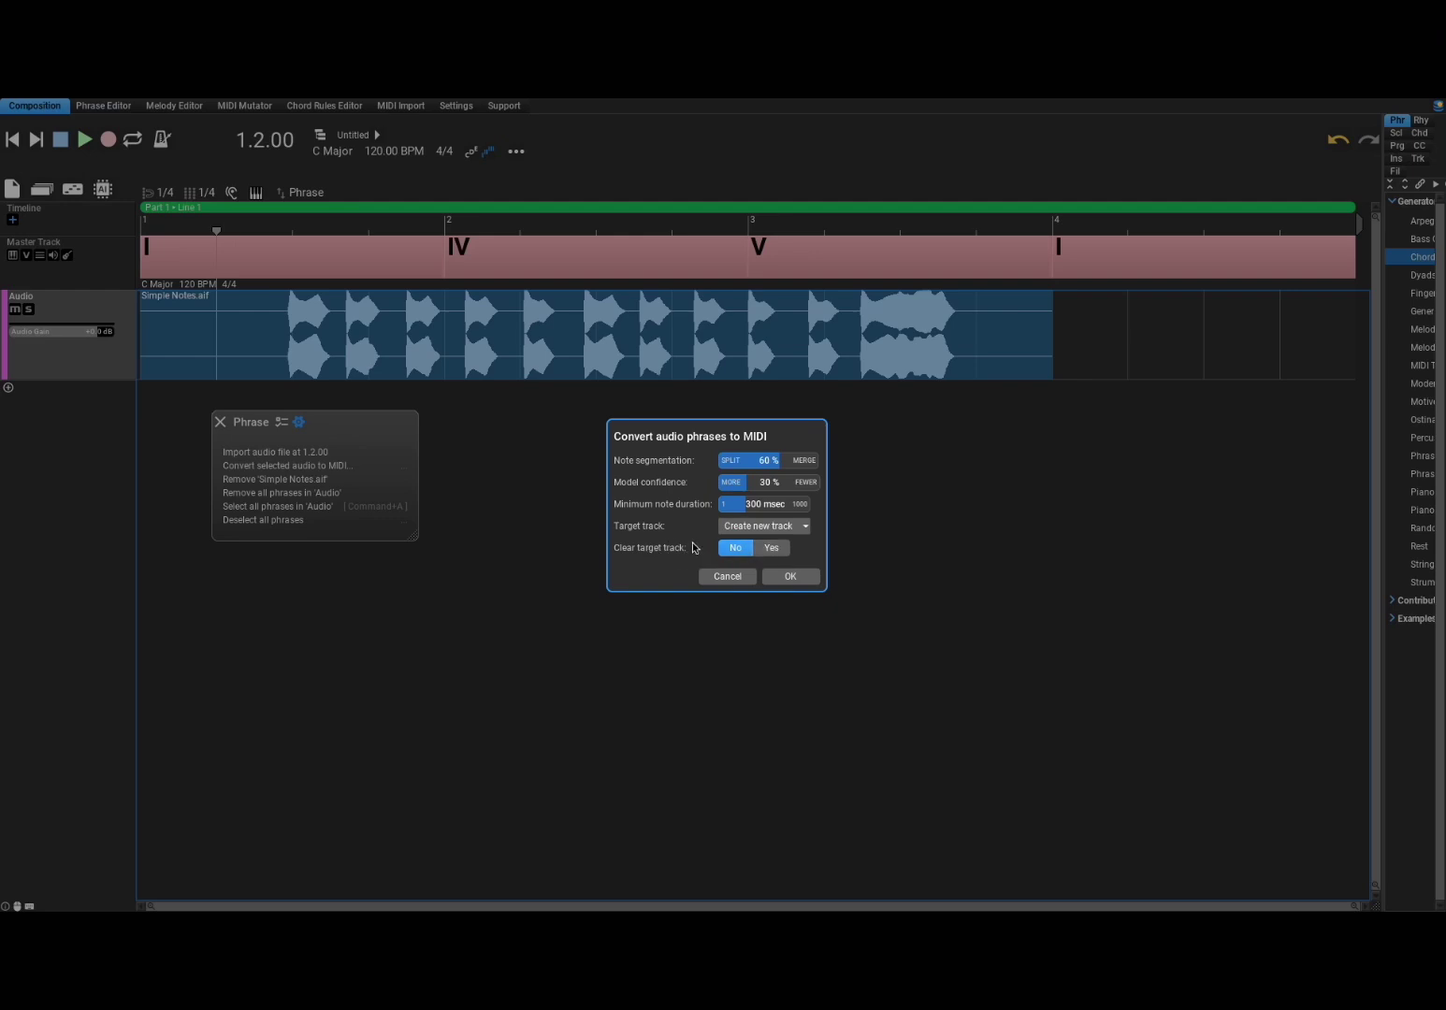
pyautogui.click(773, 466)
# Step: Confirm the conversion, play the composition, and switch on loop playback
pyautogui.click(782, 578)
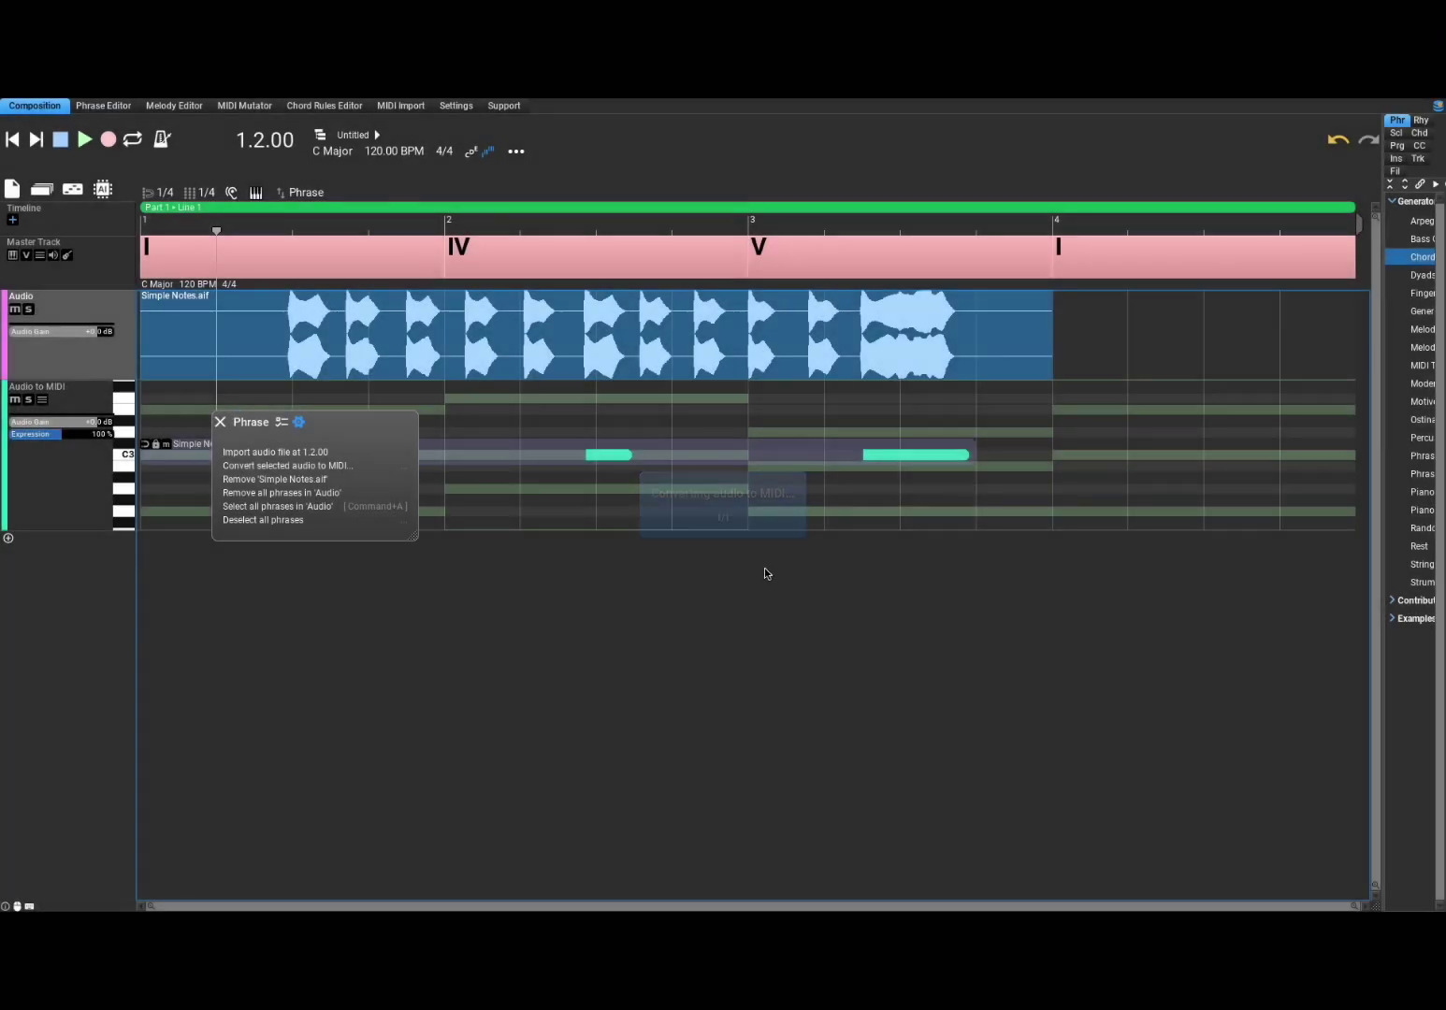
pyautogui.click(220, 422)
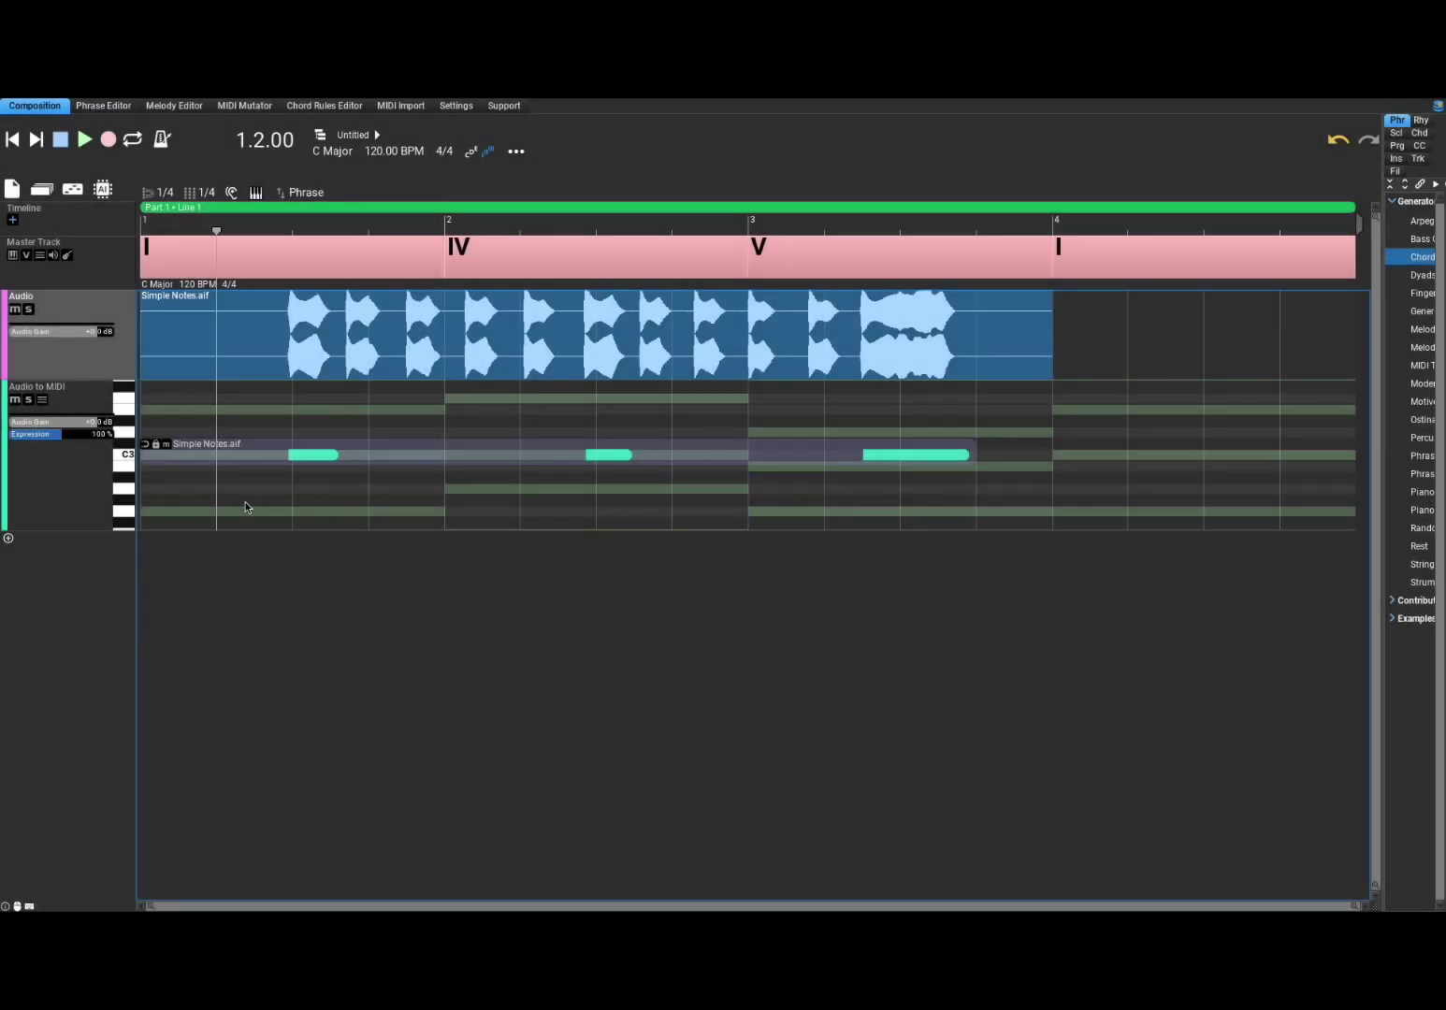
pyautogui.rightClick(18, 316)
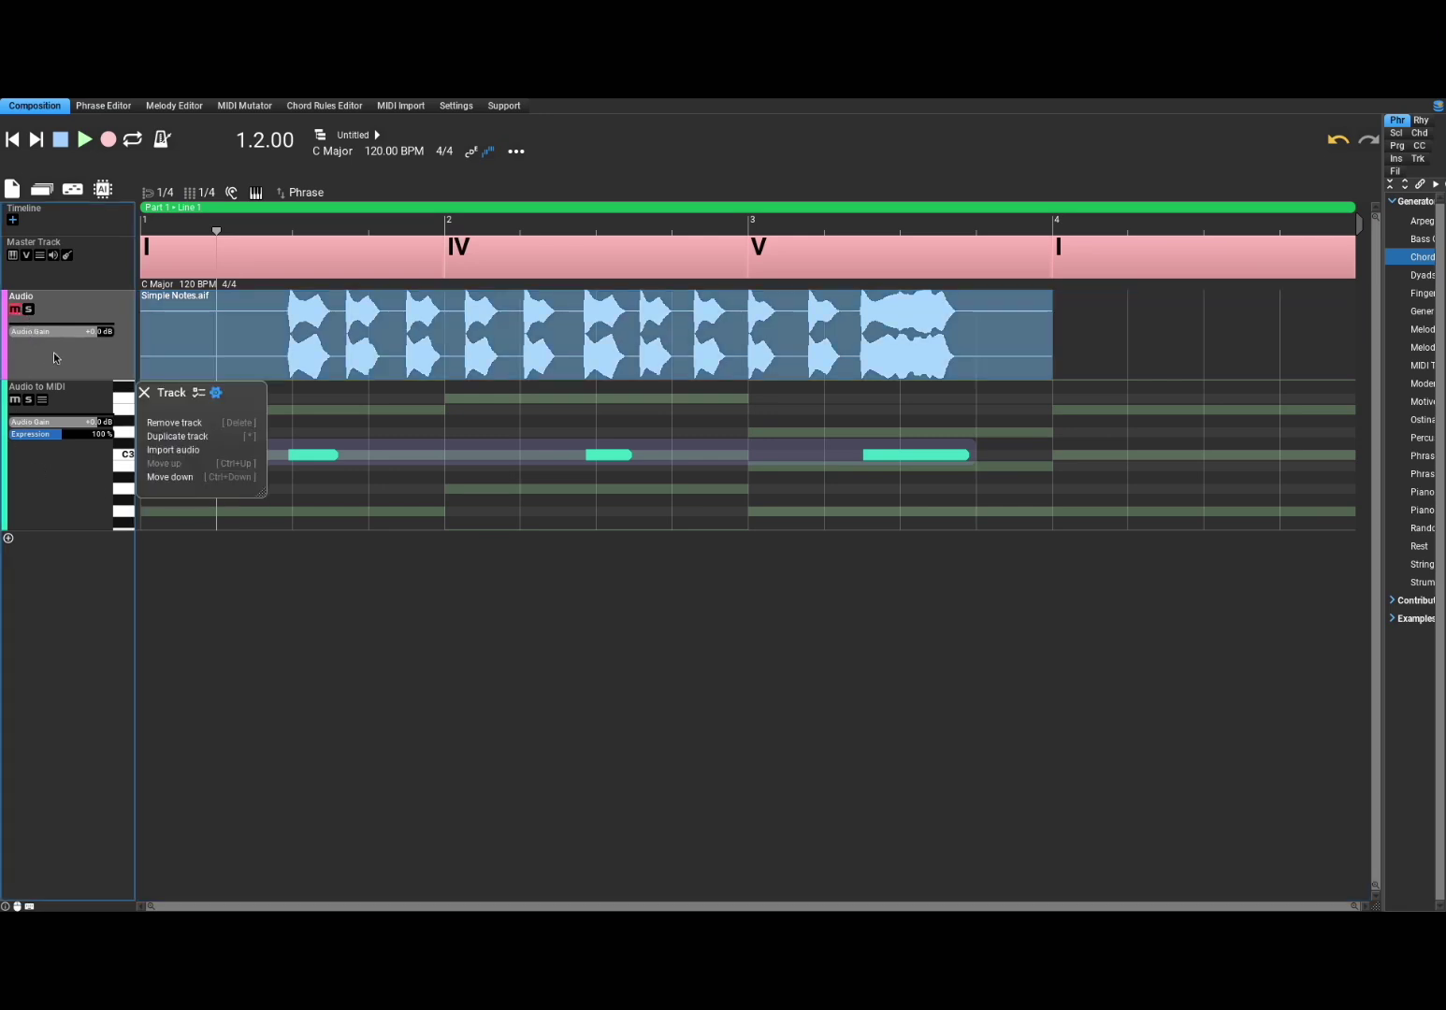
pyautogui.click(144, 393)
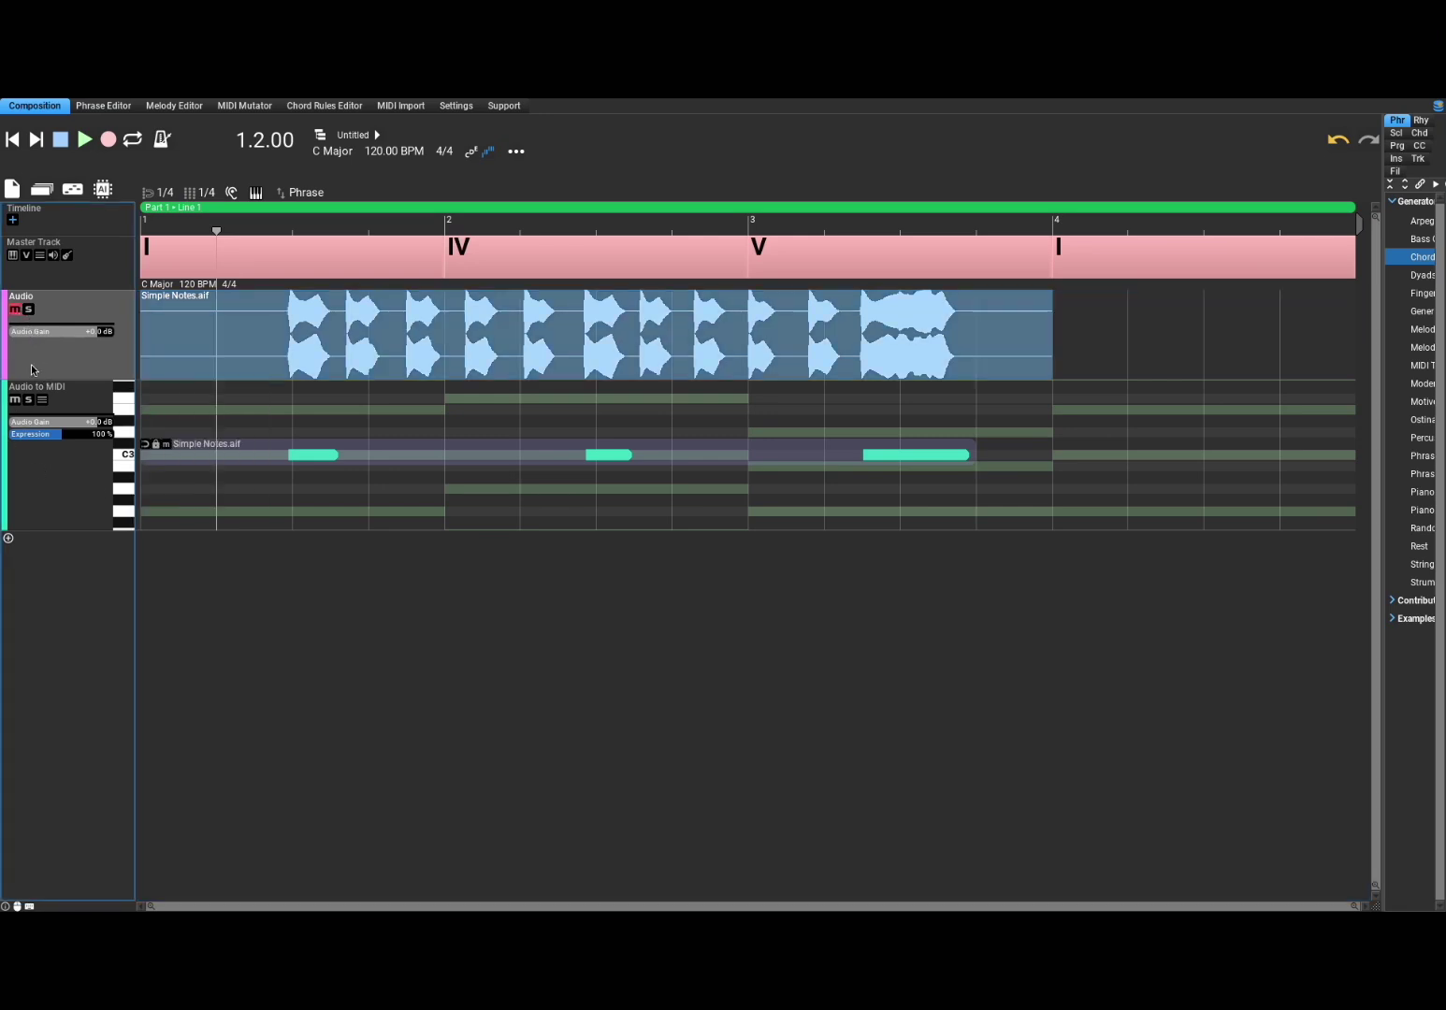
pyautogui.click(84, 140)
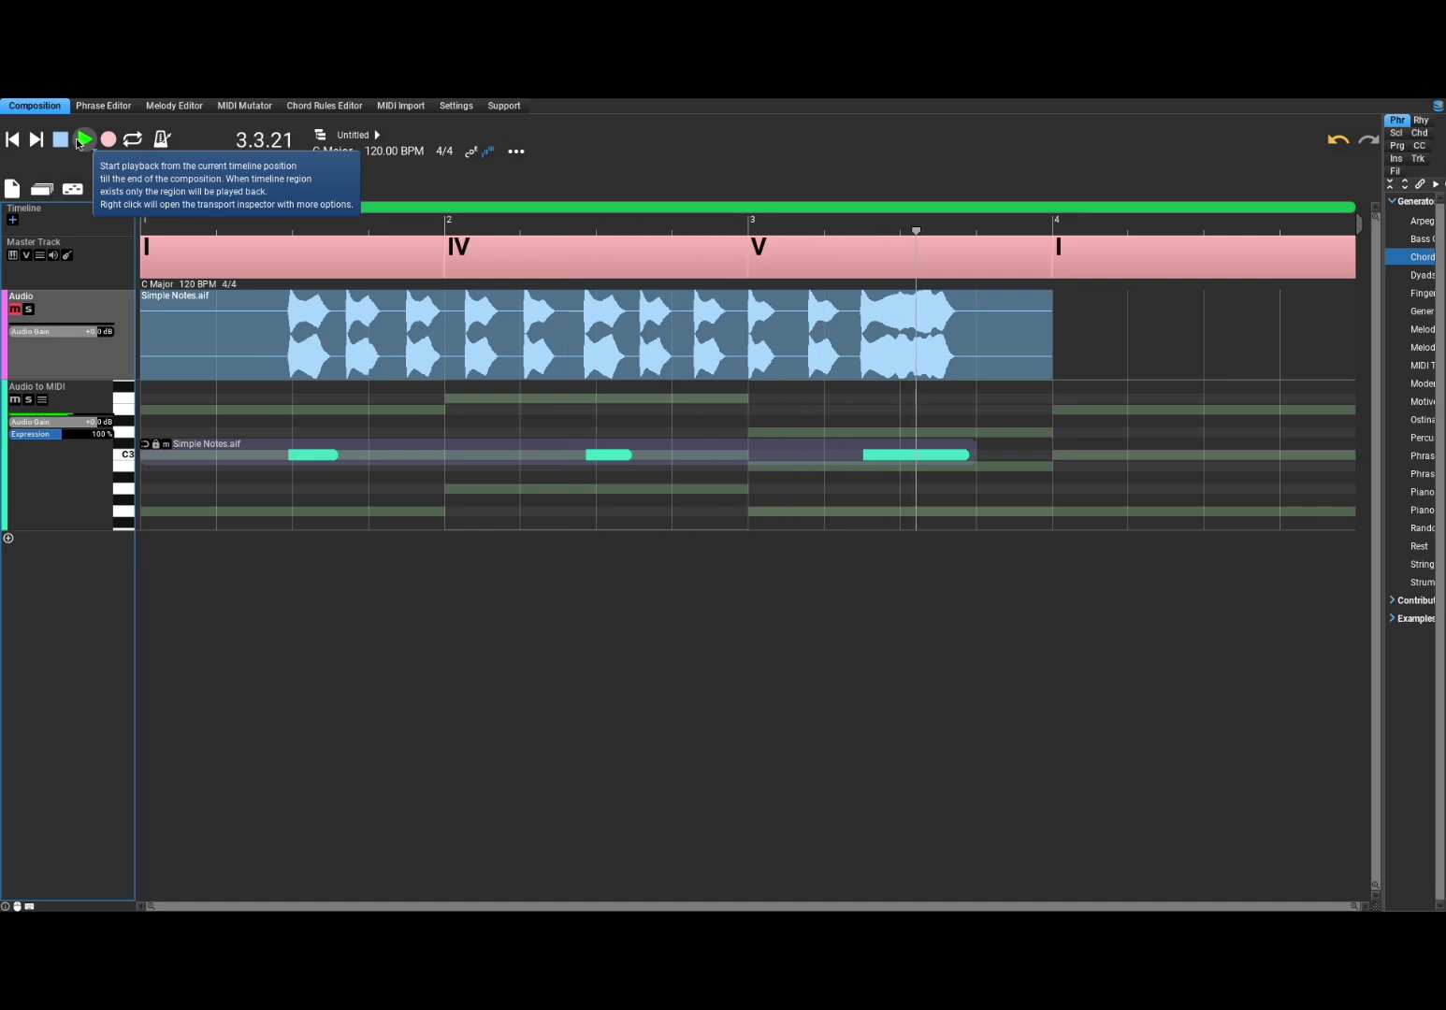
pyautogui.click(133, 138)
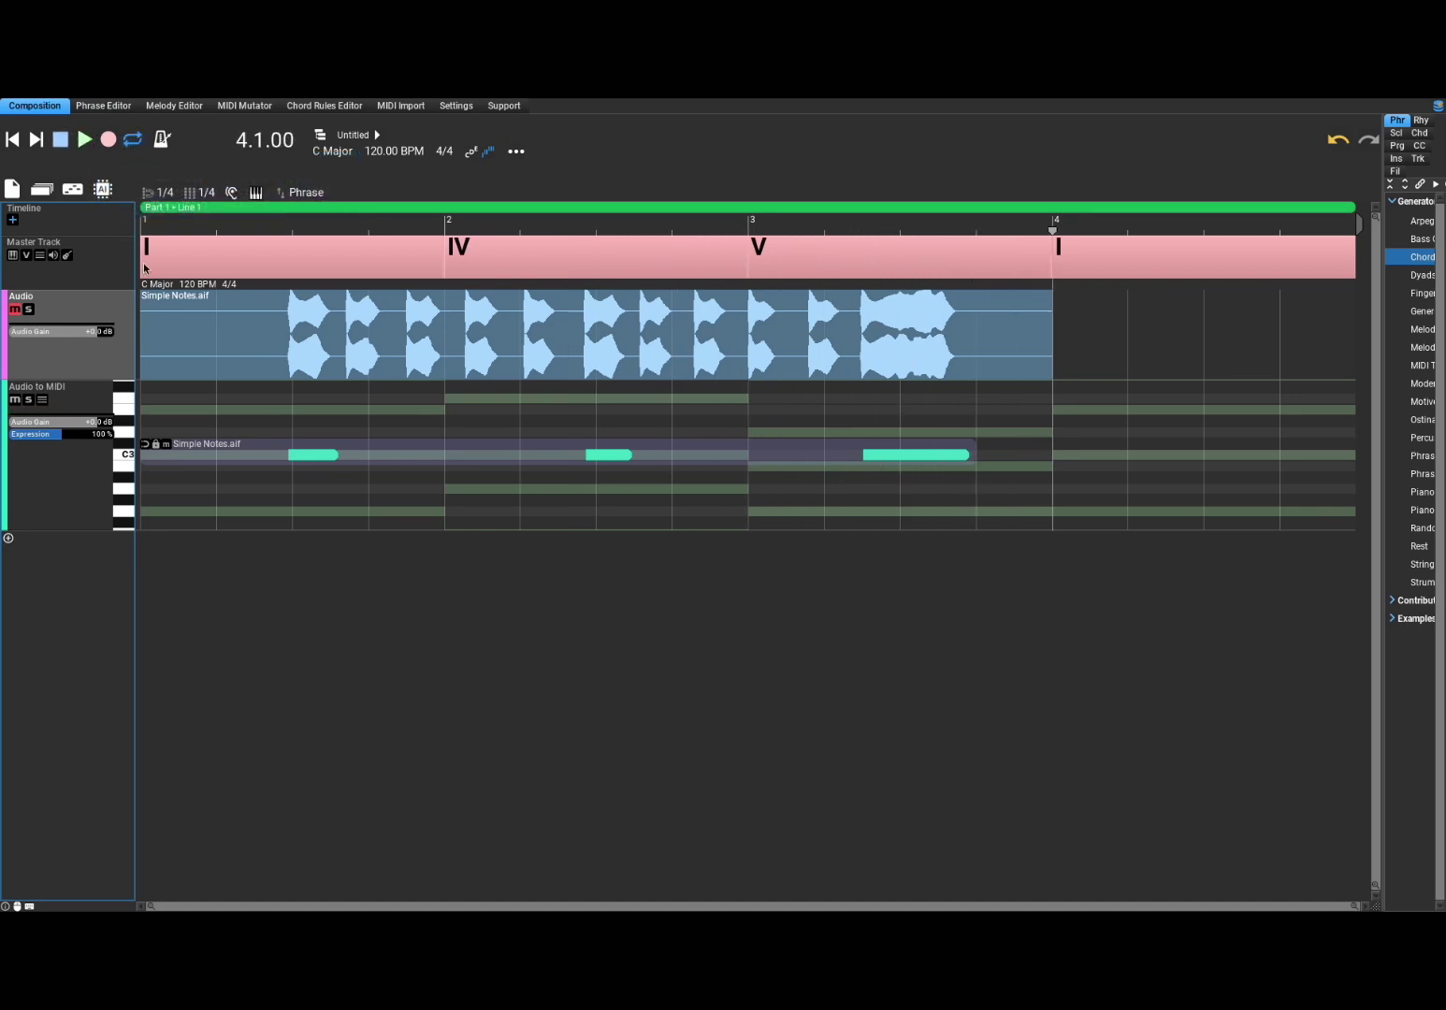
# Step: Reconvert the clip into Audio to MIDI with Clear target track on and model confidence 22%
pyautogui.rightClick(216, 334)
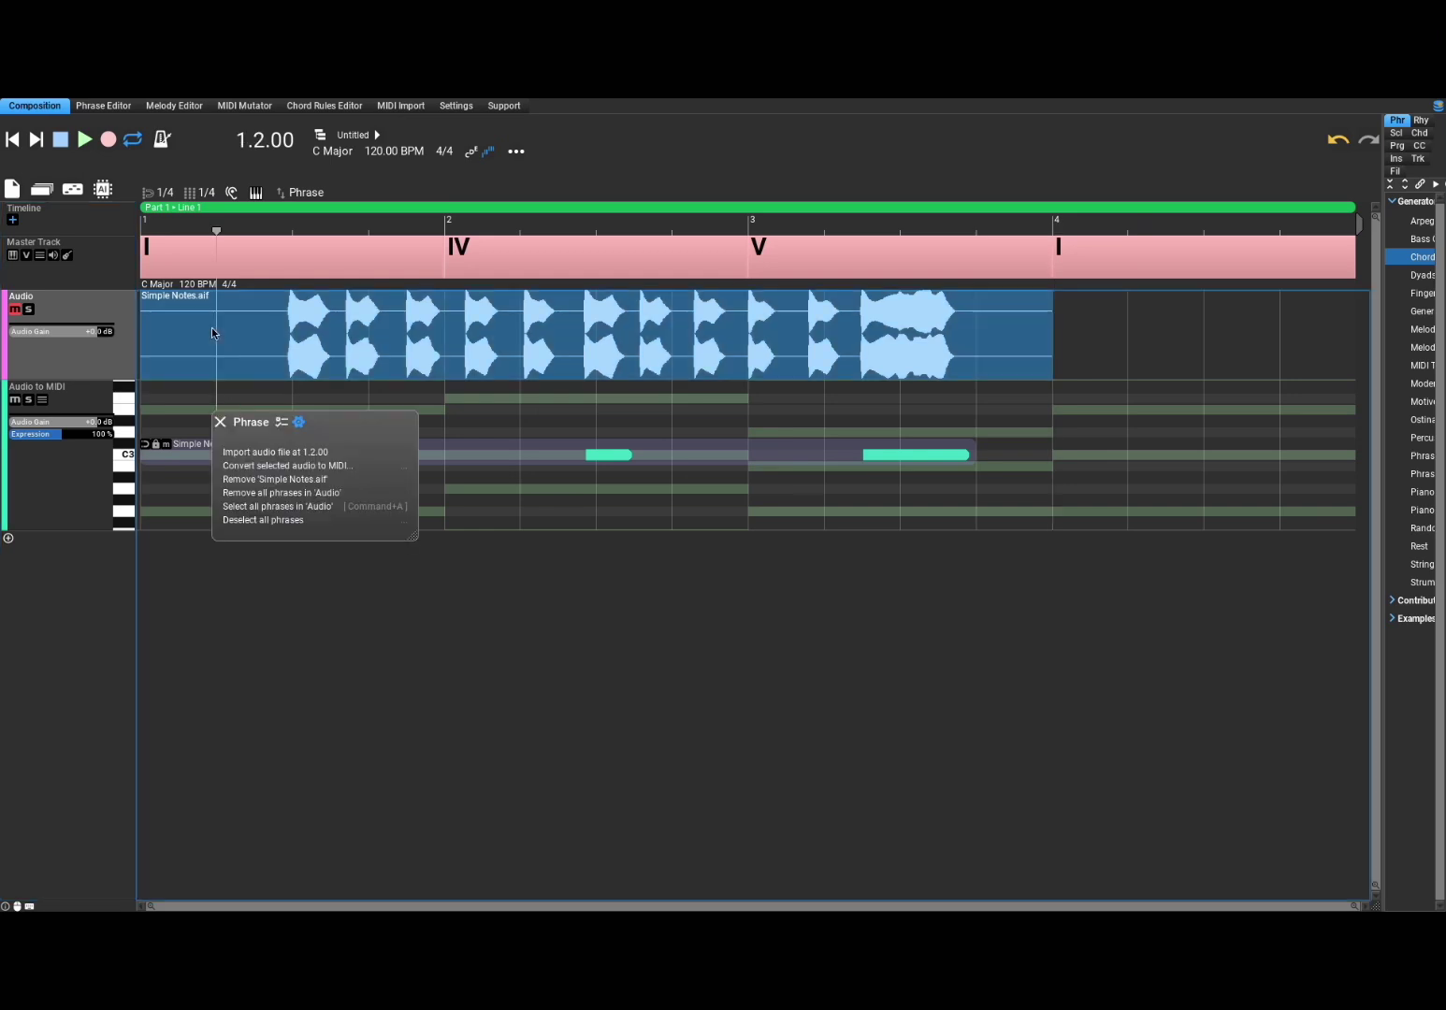
pyautogui.click(267, 471)
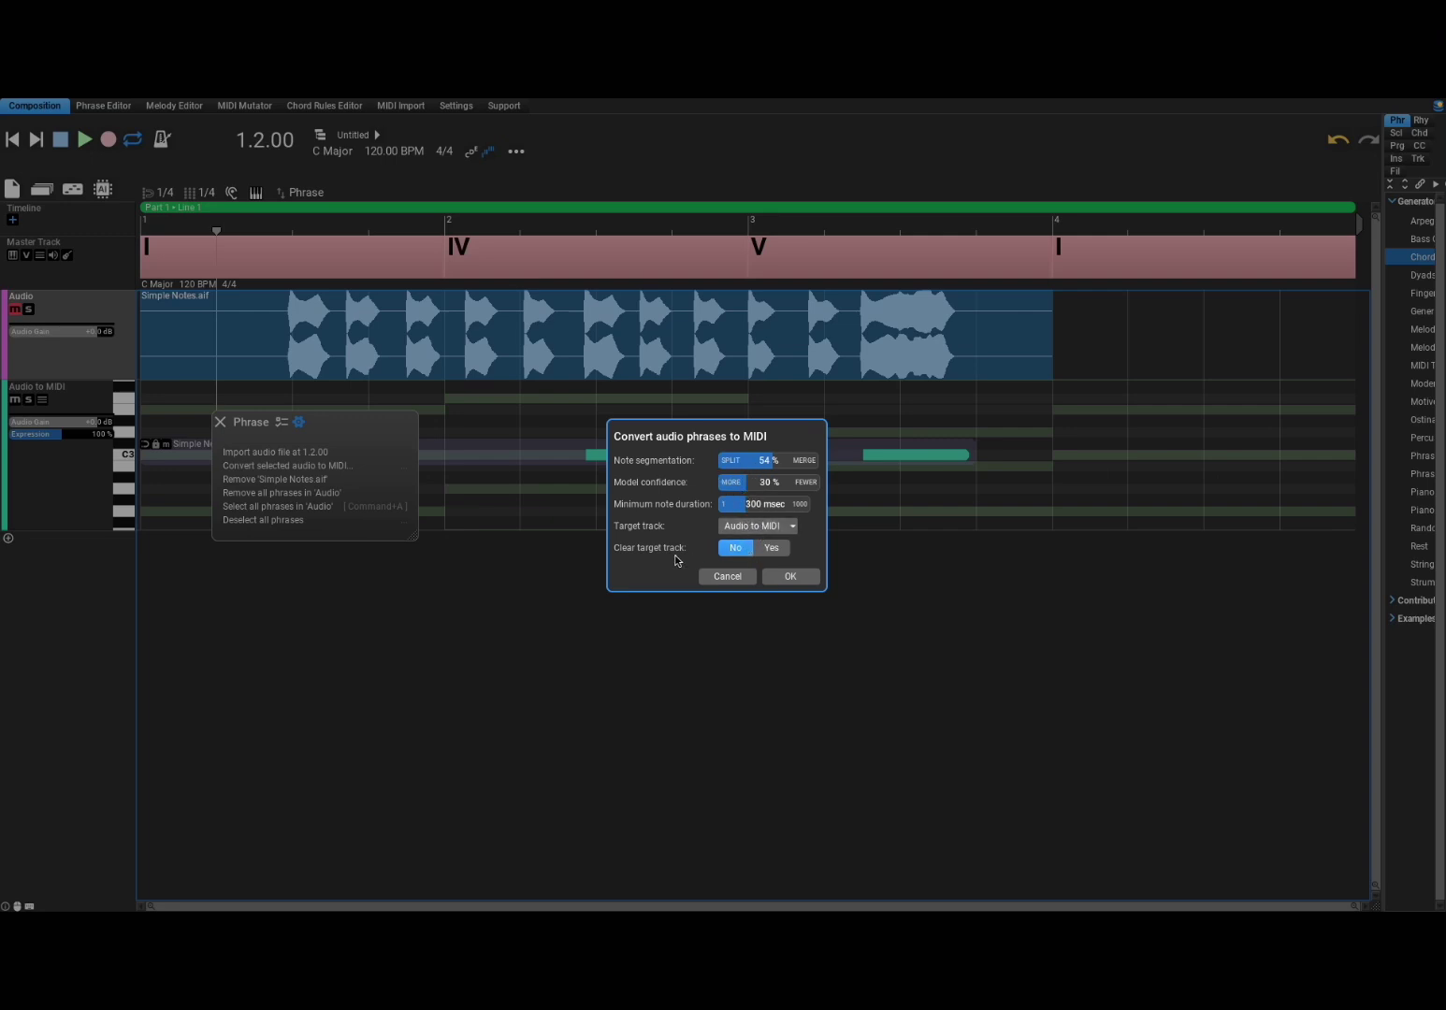
pyautogui.click(769, 554)
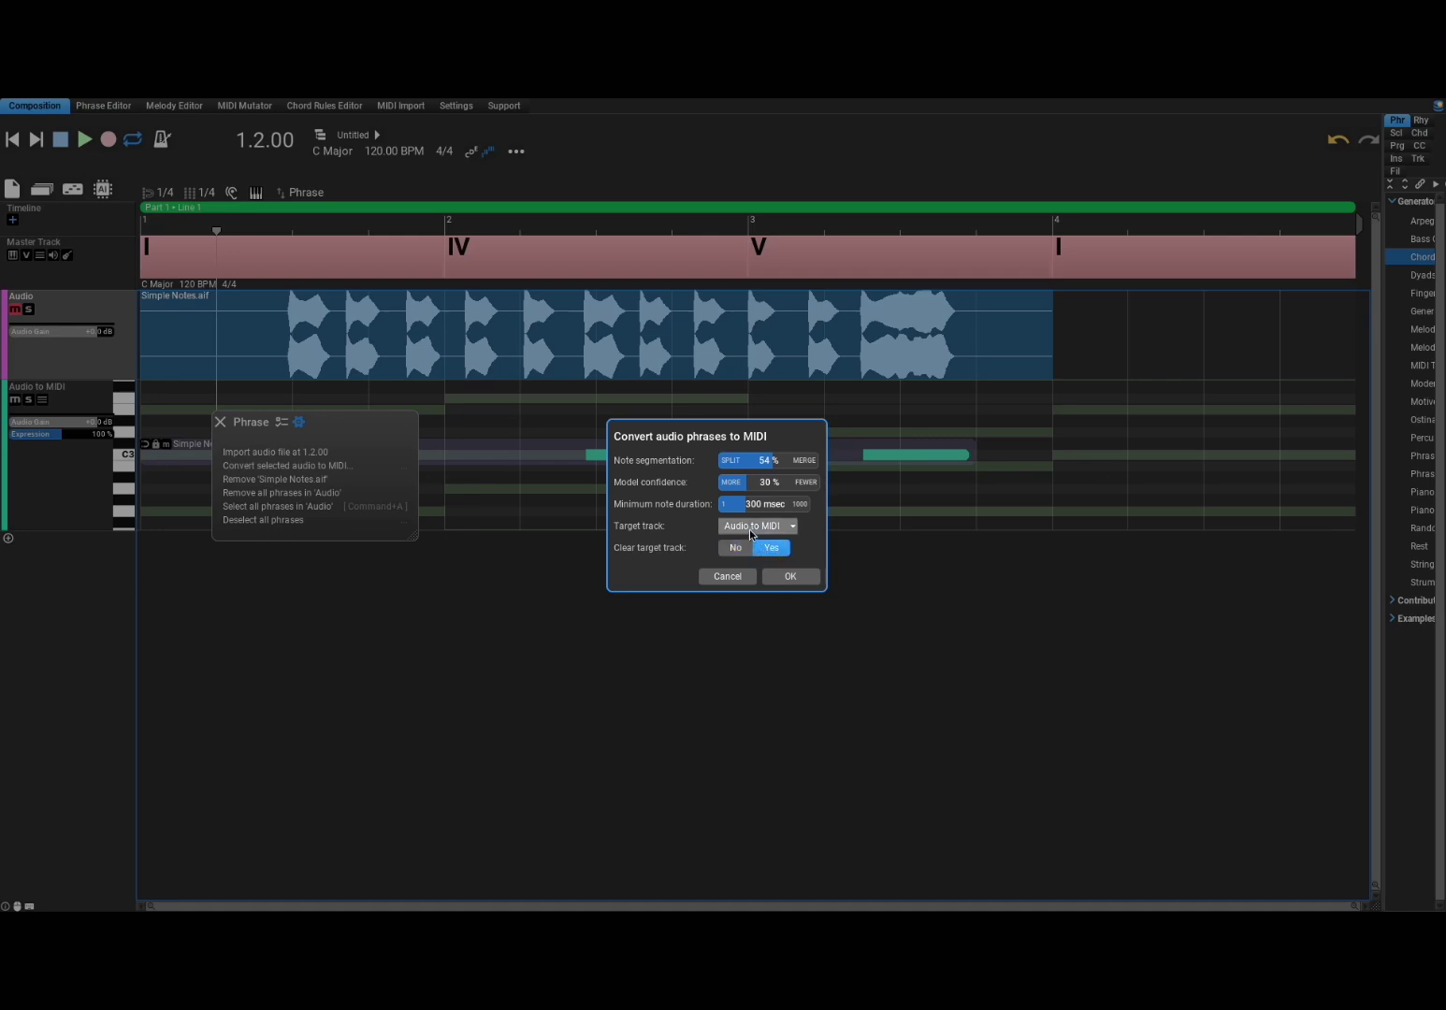
pyautogui.click(752, 530)
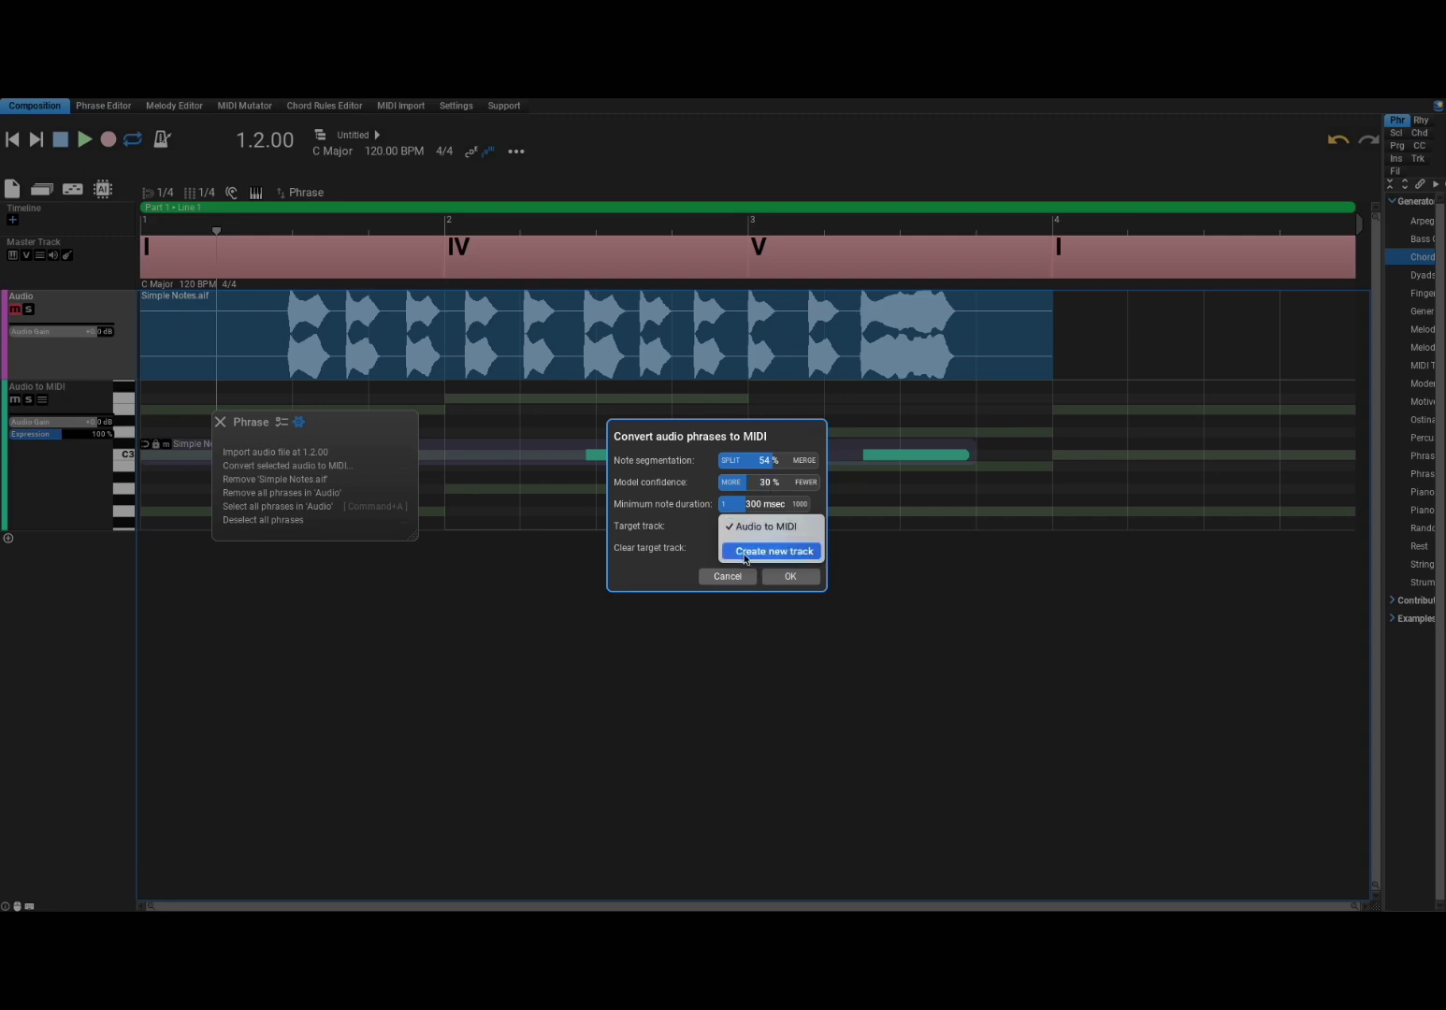
pyautogui.click(656, 506)
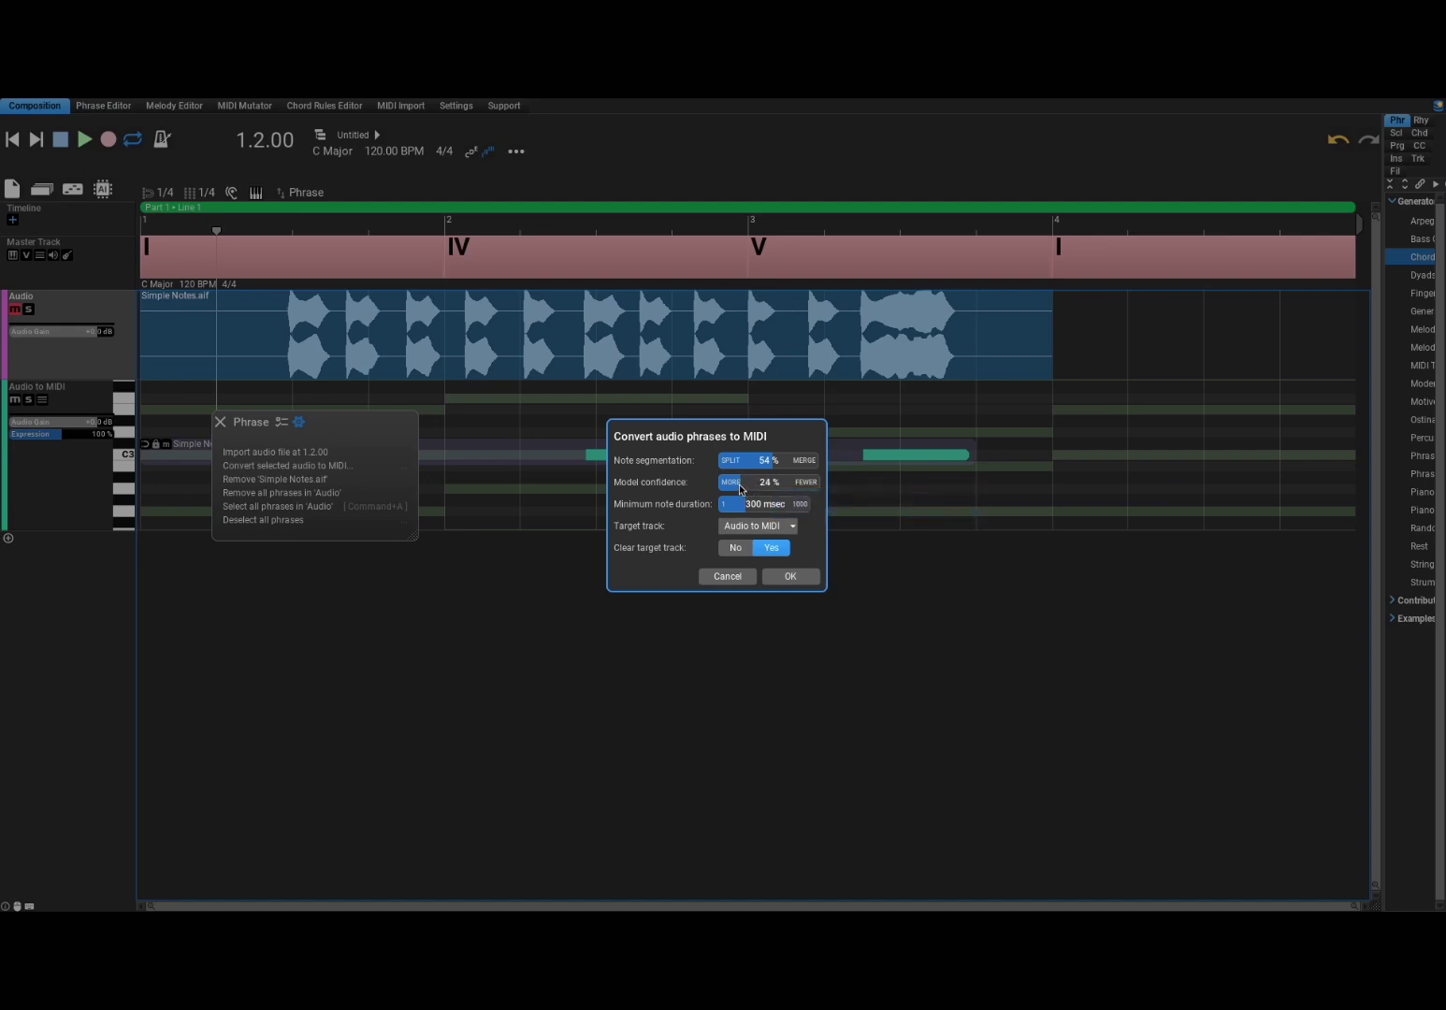
pyautogui.moveTo(743, 484); pyautogui.dragTo(738, 487)
pyautogui.click(782, 575)
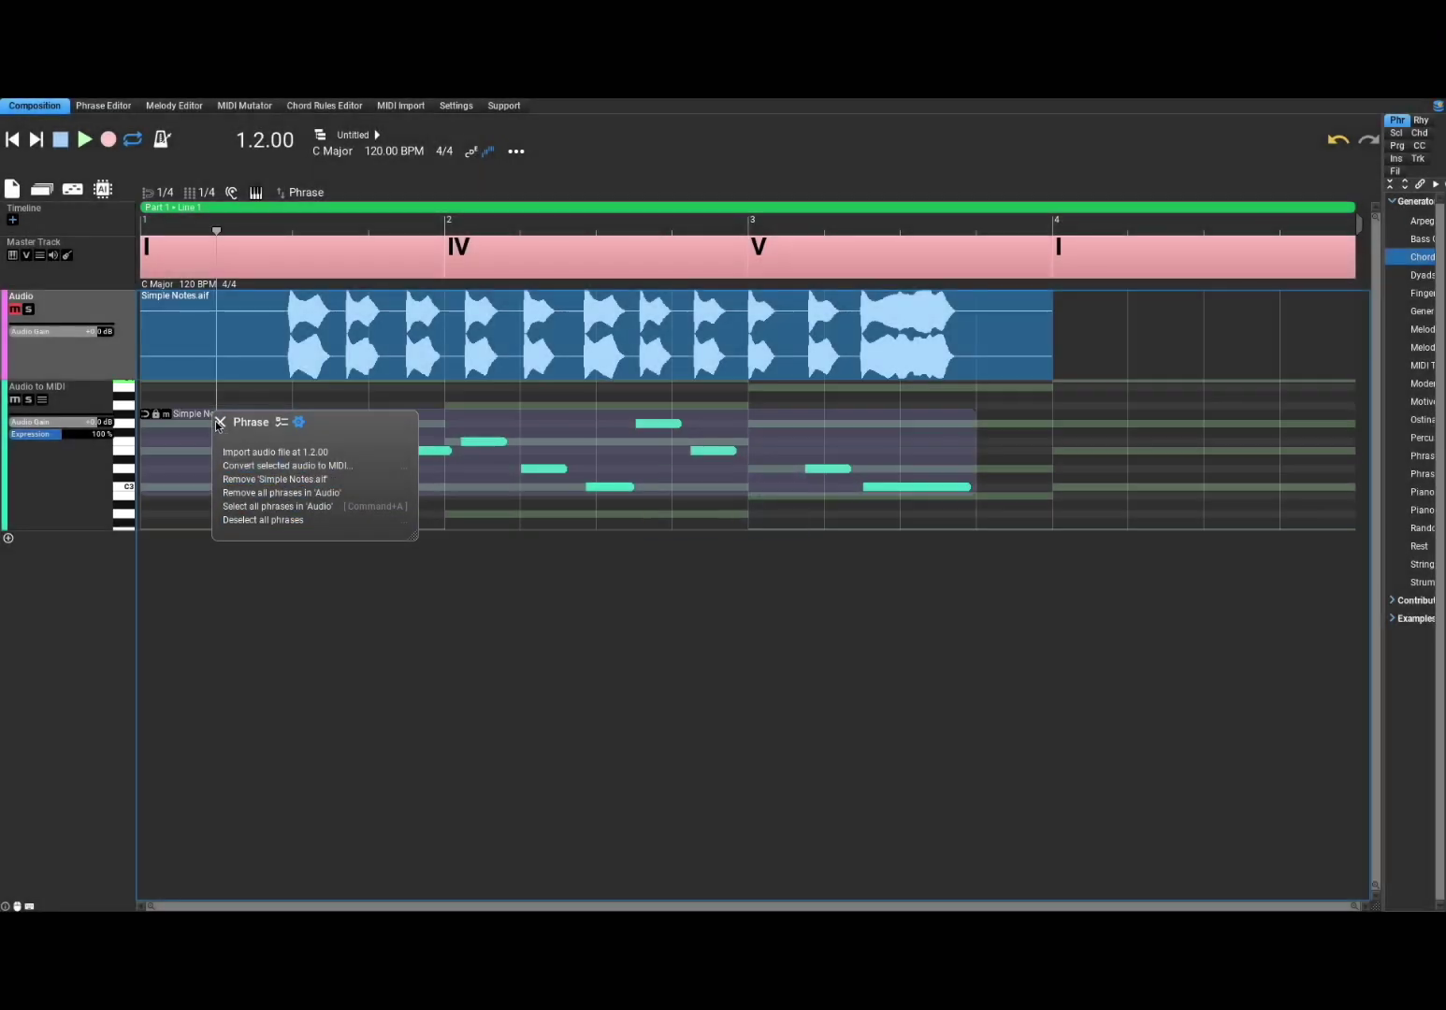
# Step: Play the newly converted notes from the start, then stop
pyautogui.click(219, 422)
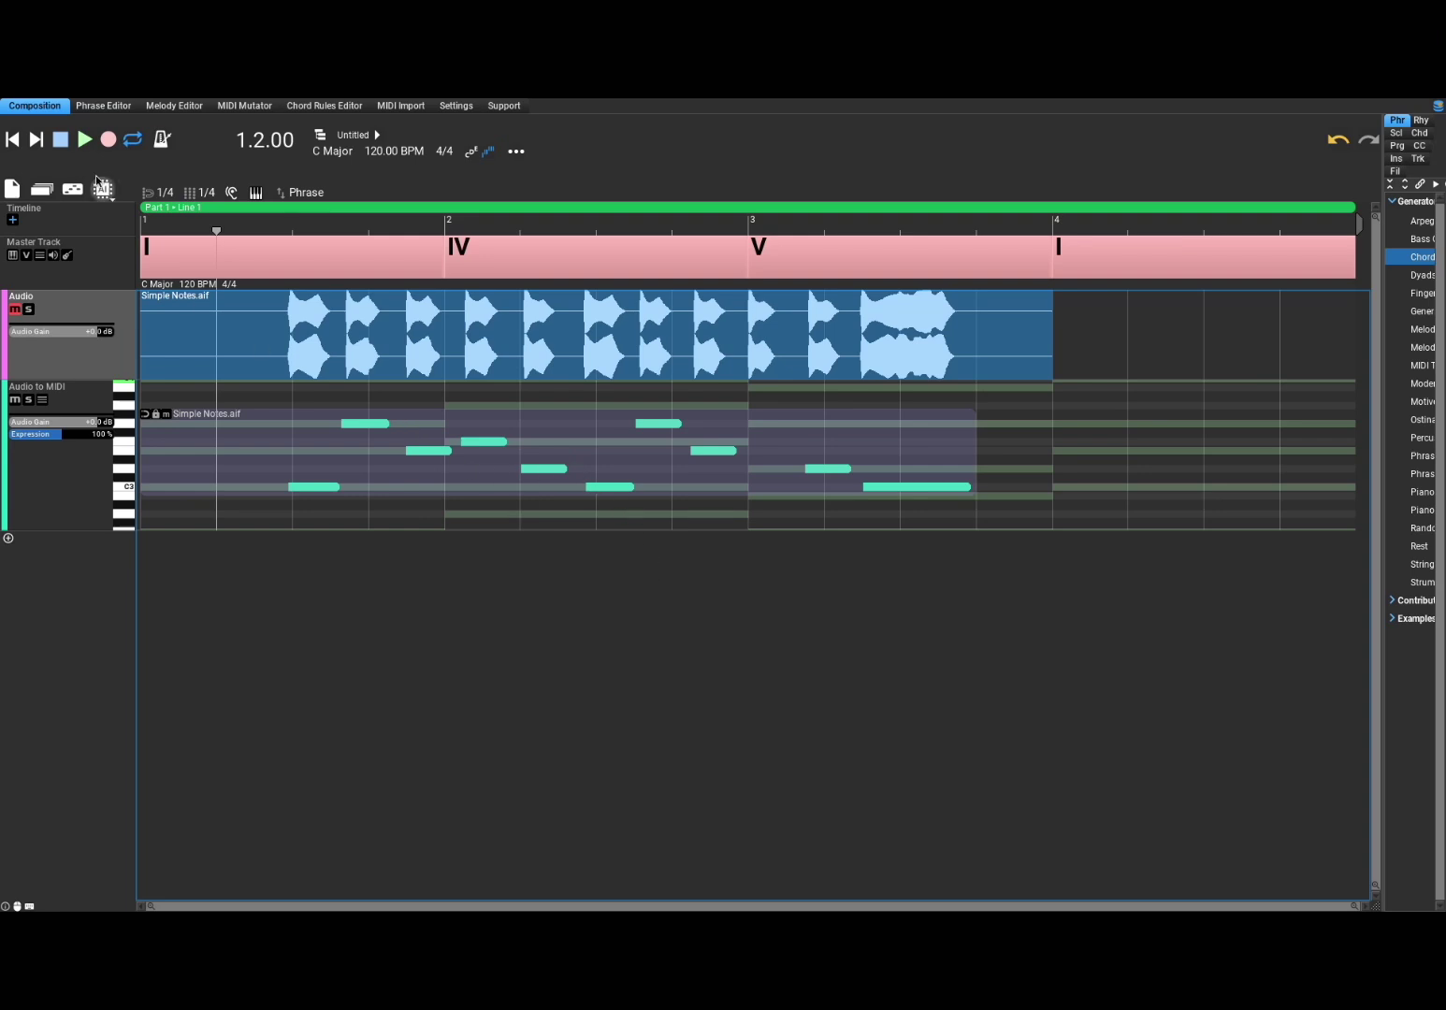
pyautogui.click(60, 139)
pyautogui.click(85, 140)
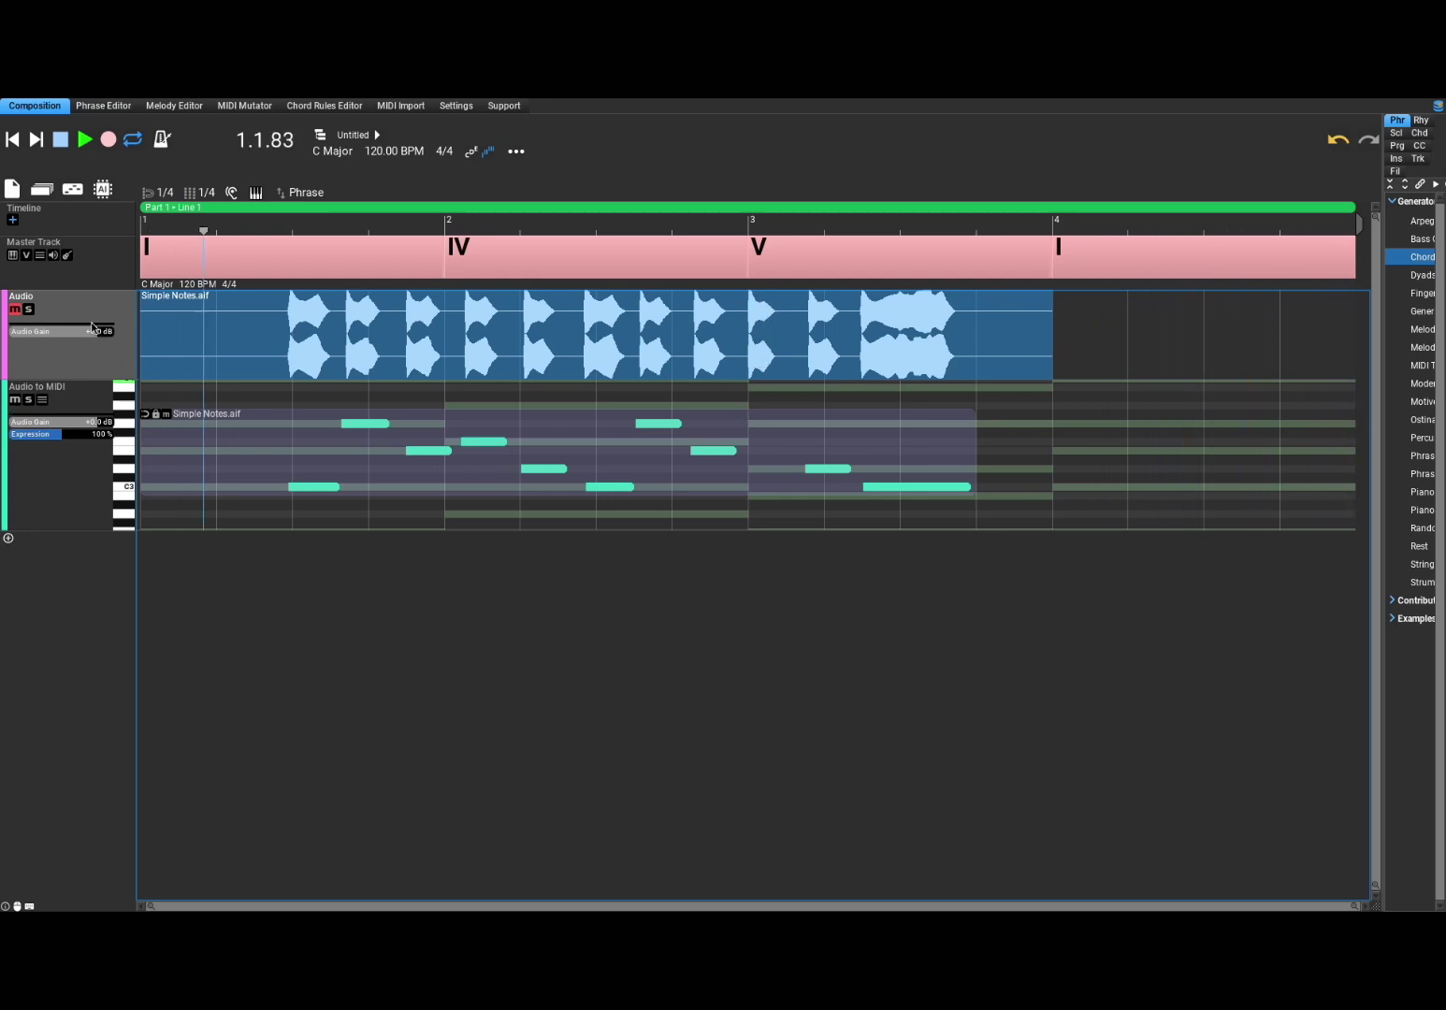
pyautogui.press('space')
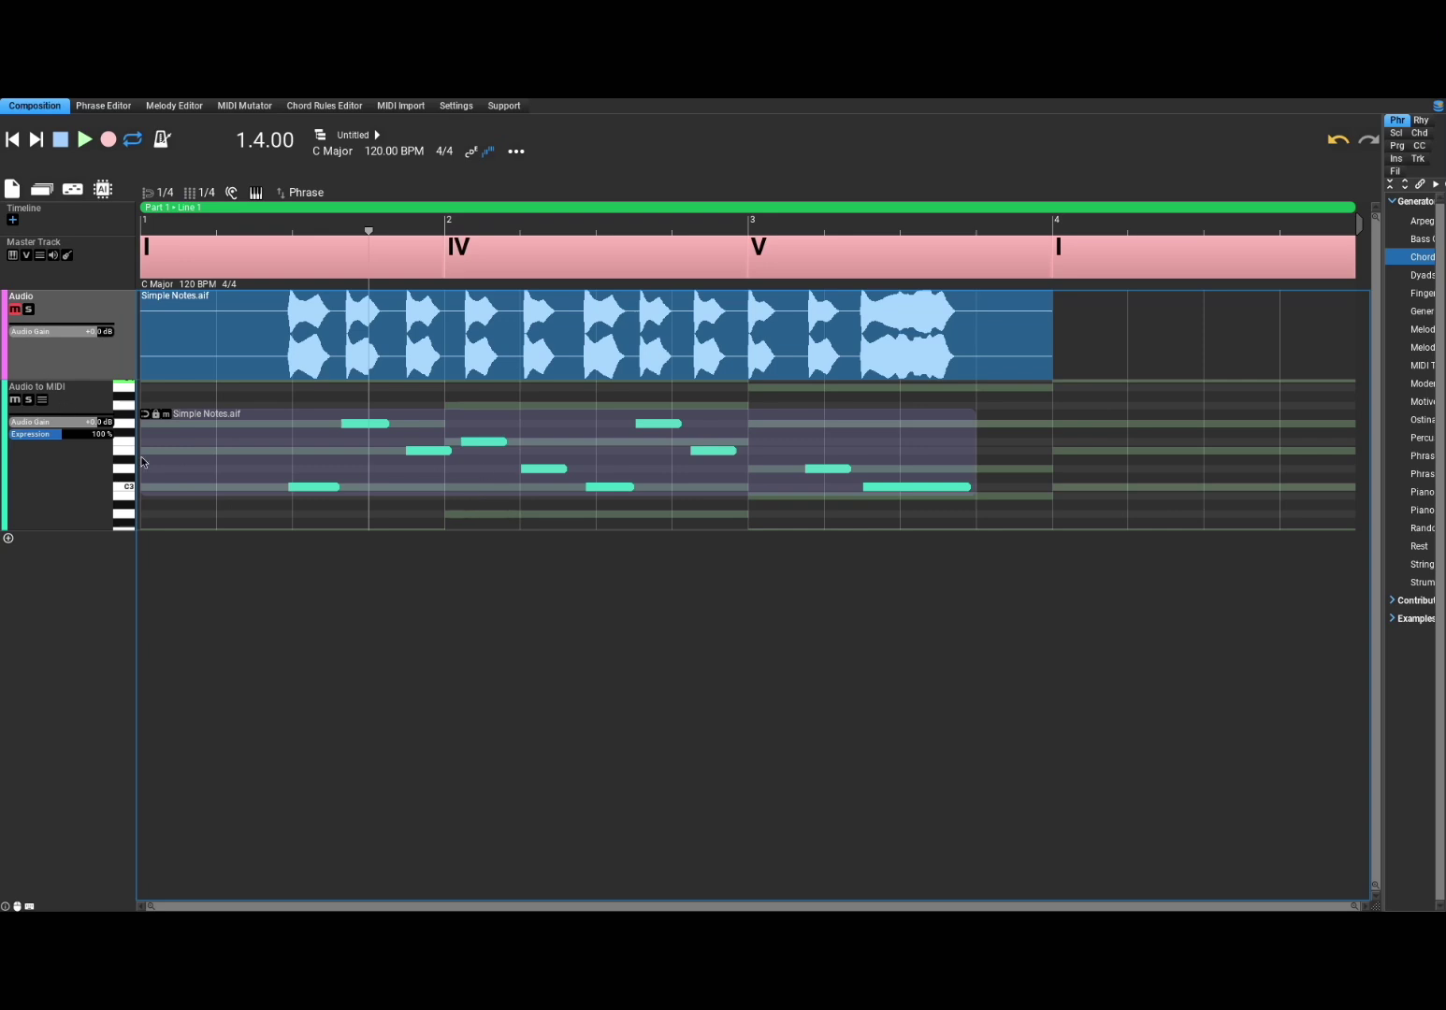
# Step: Reconvert the clip at 18% model confidence and listen to the new notes from the start
pyautogui.rightClick(248, 328)
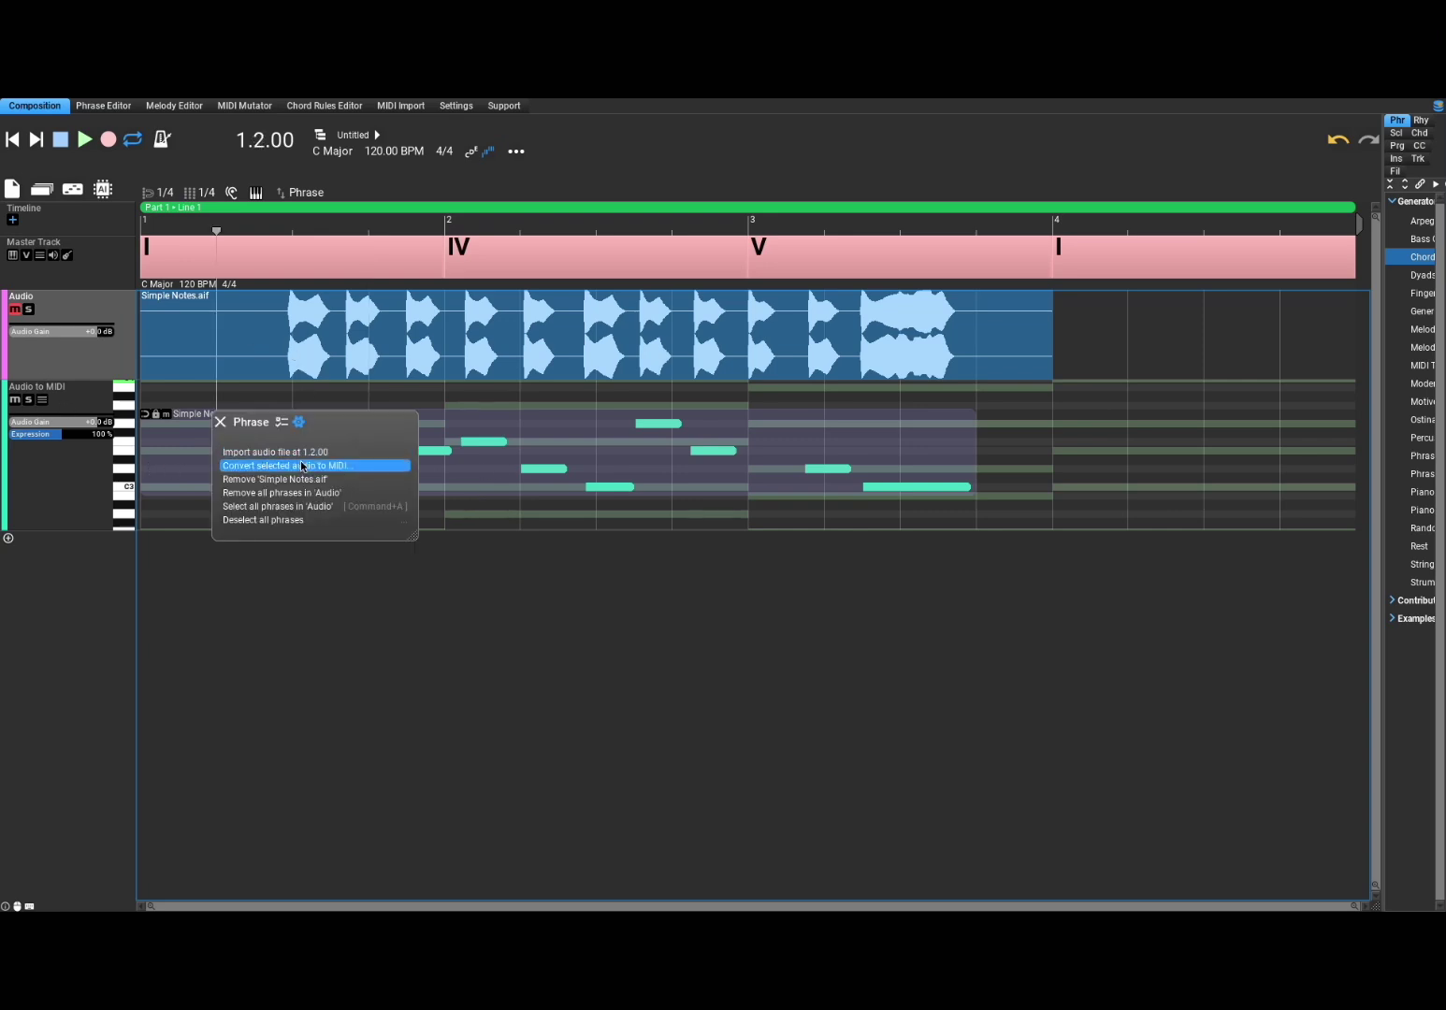
pyautogui.click(375, 464)
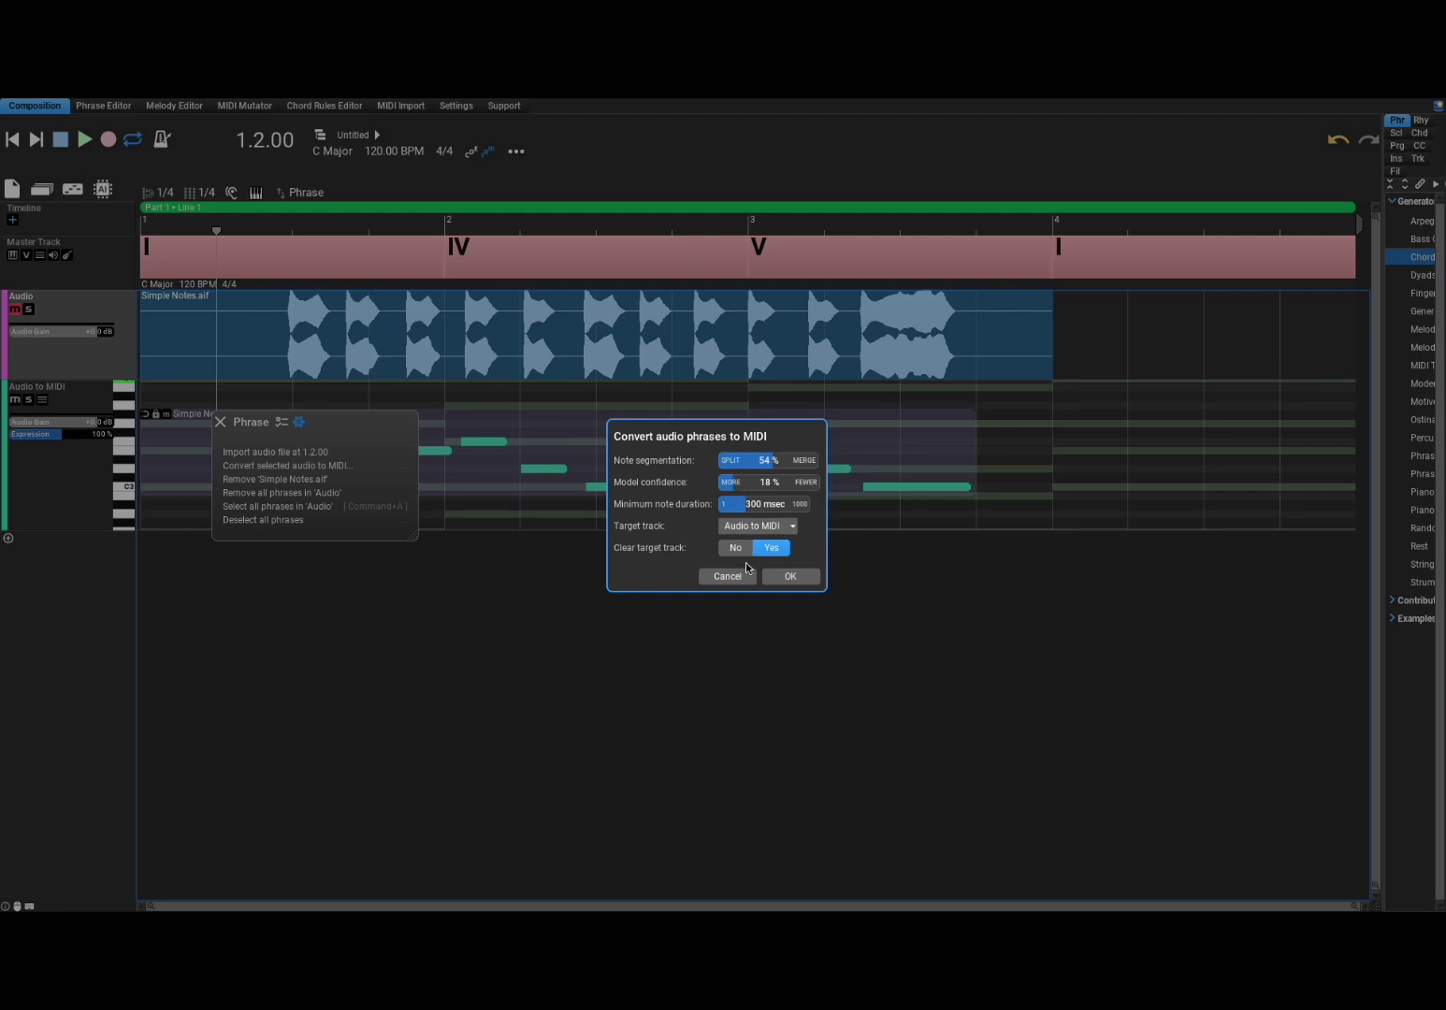
pyautogui.click(773, 576)
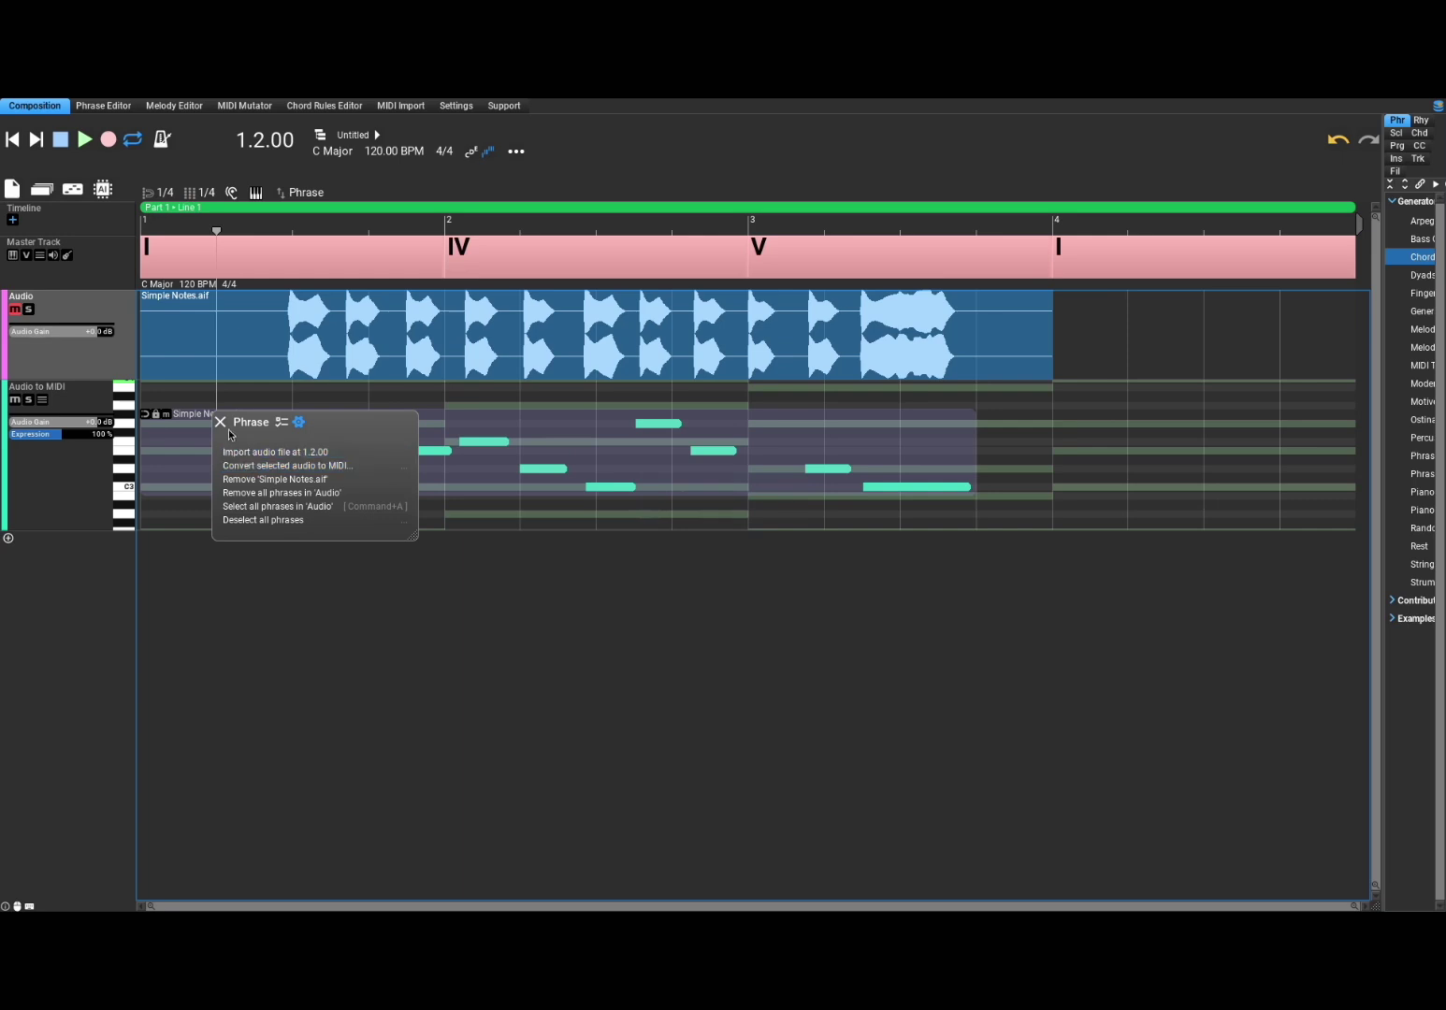
pyautogui.click(225, 426)
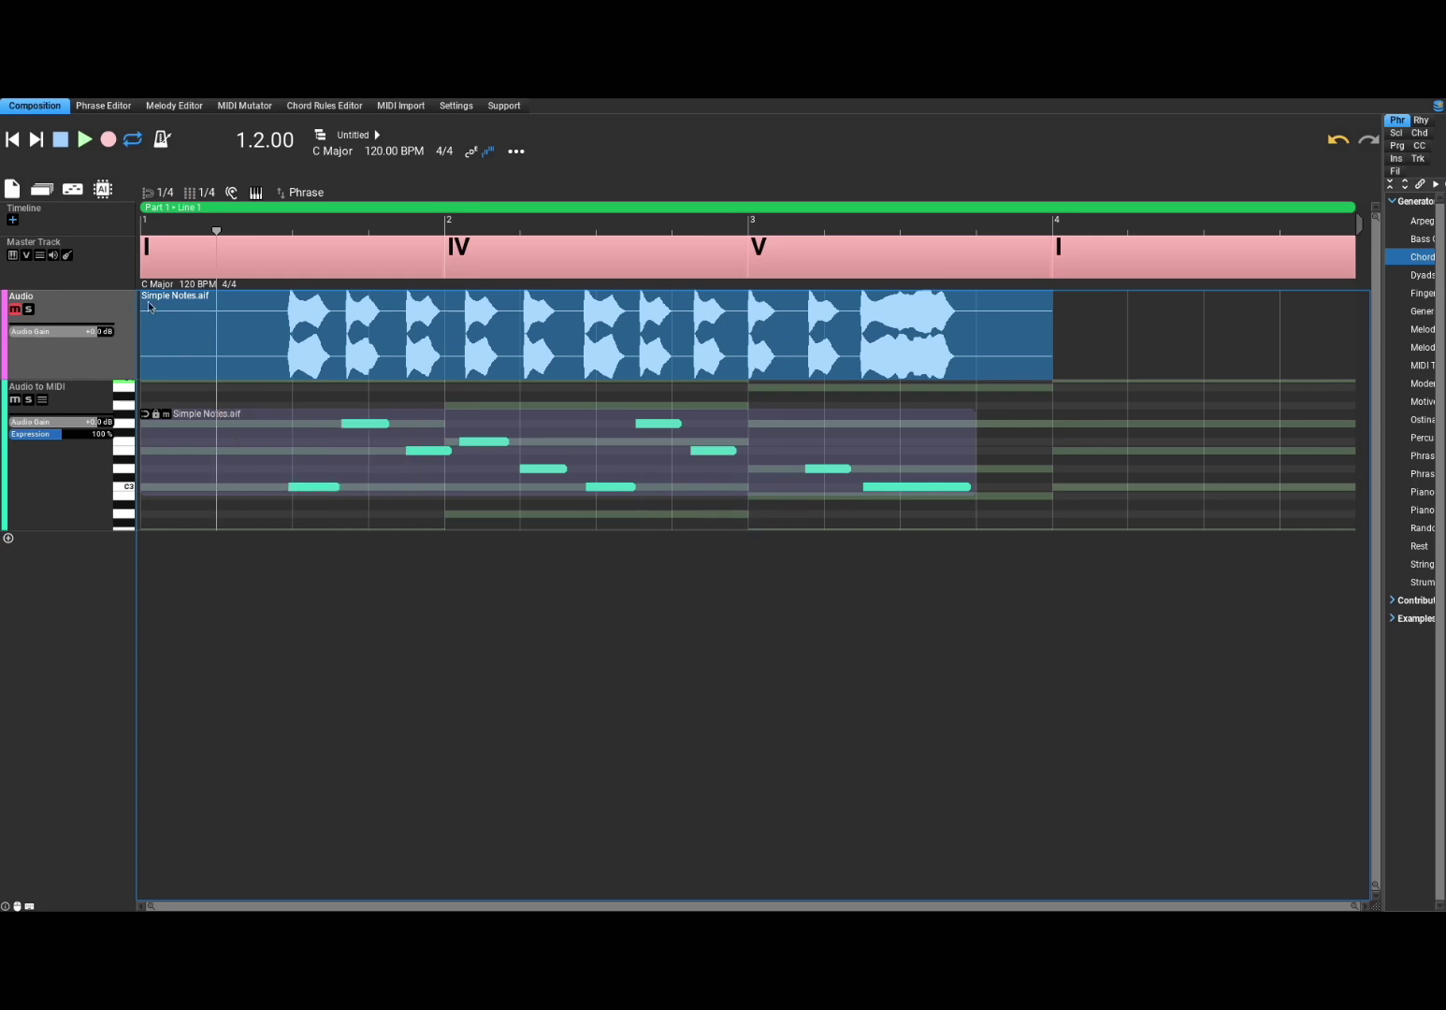
pyautogui.click(60, 139)
pyautogui.click(82, 142)
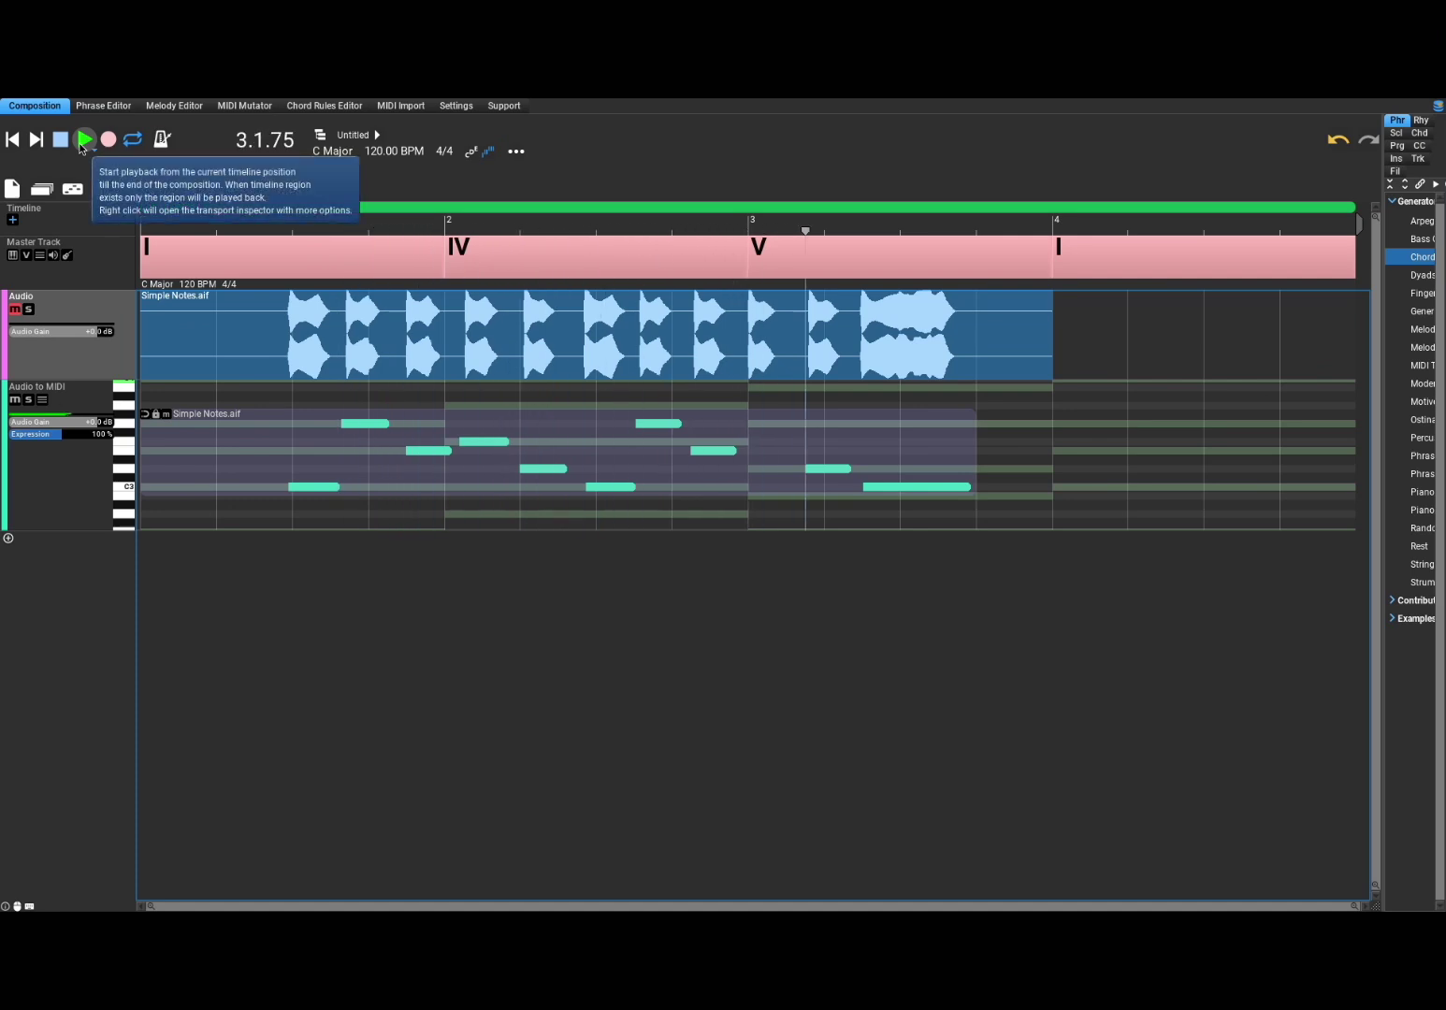
pyautogui.click(60, 139)
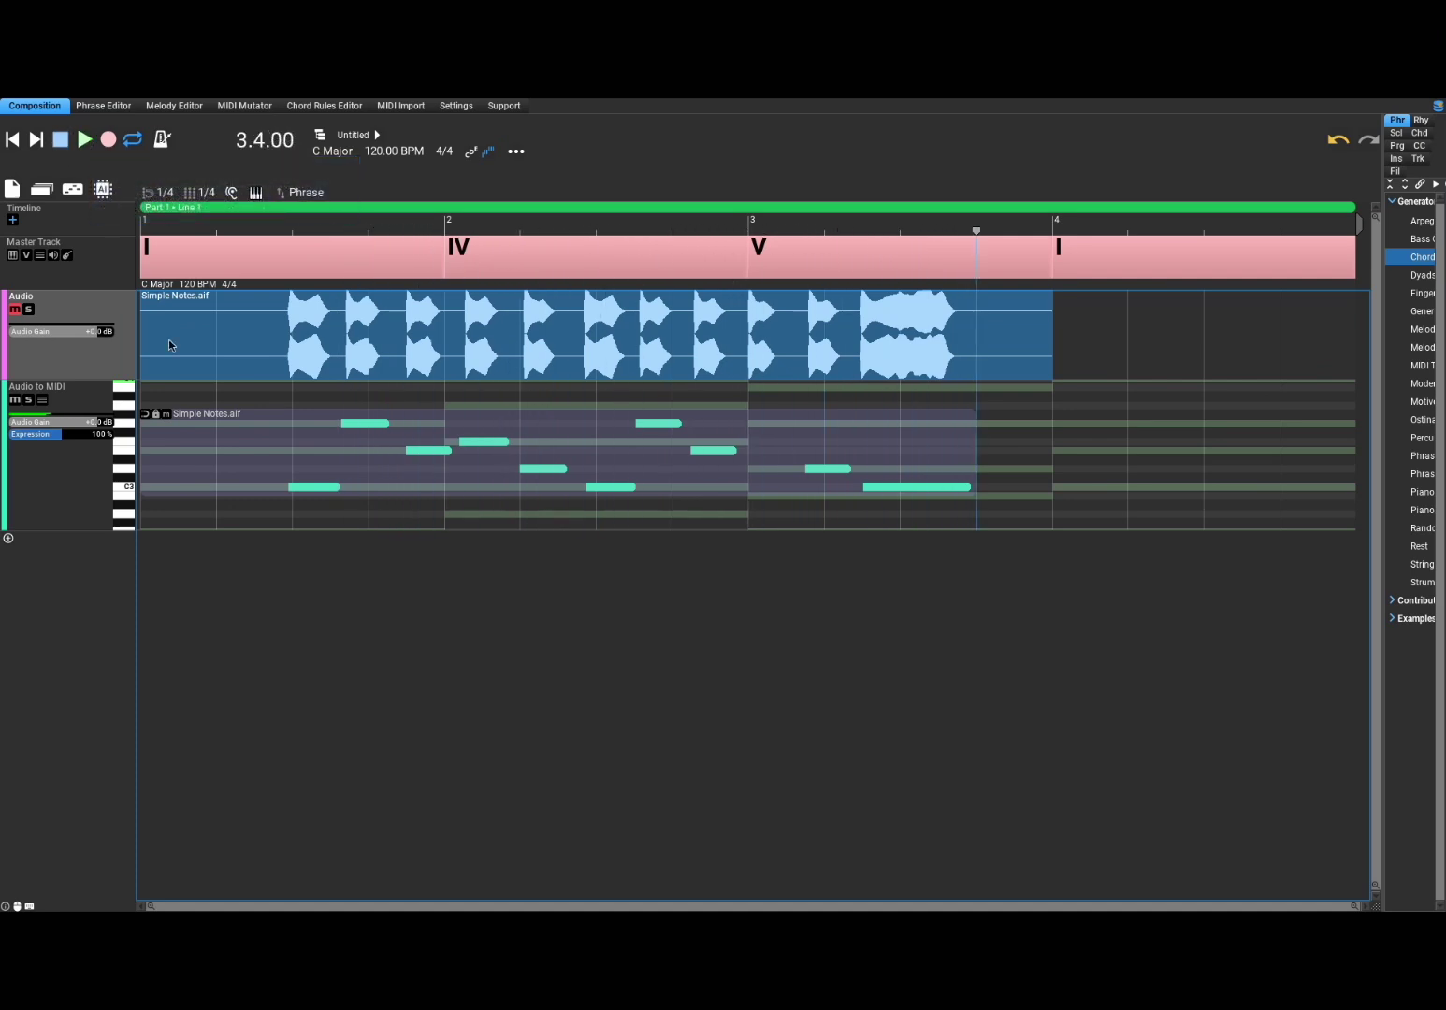
# Step: Reconvert the clip with a 238 msec minimum note duration and play the resulting notes
pyautogui.rightClick(239, 333)
pyautogui.click(285, 465)
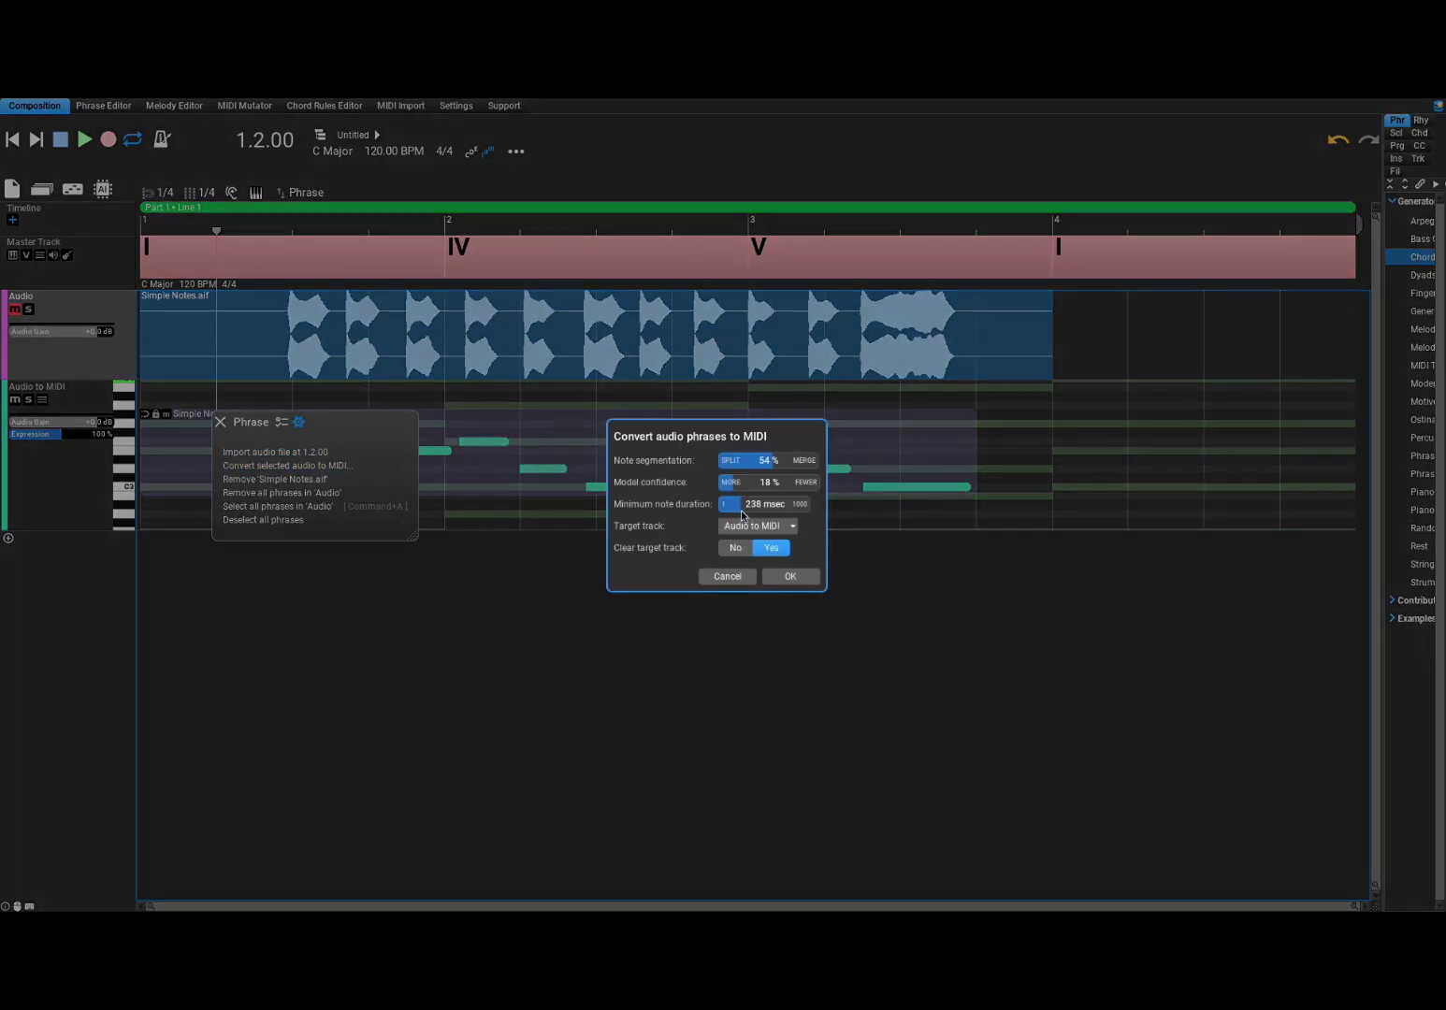
pyautogui.click(788, 577)
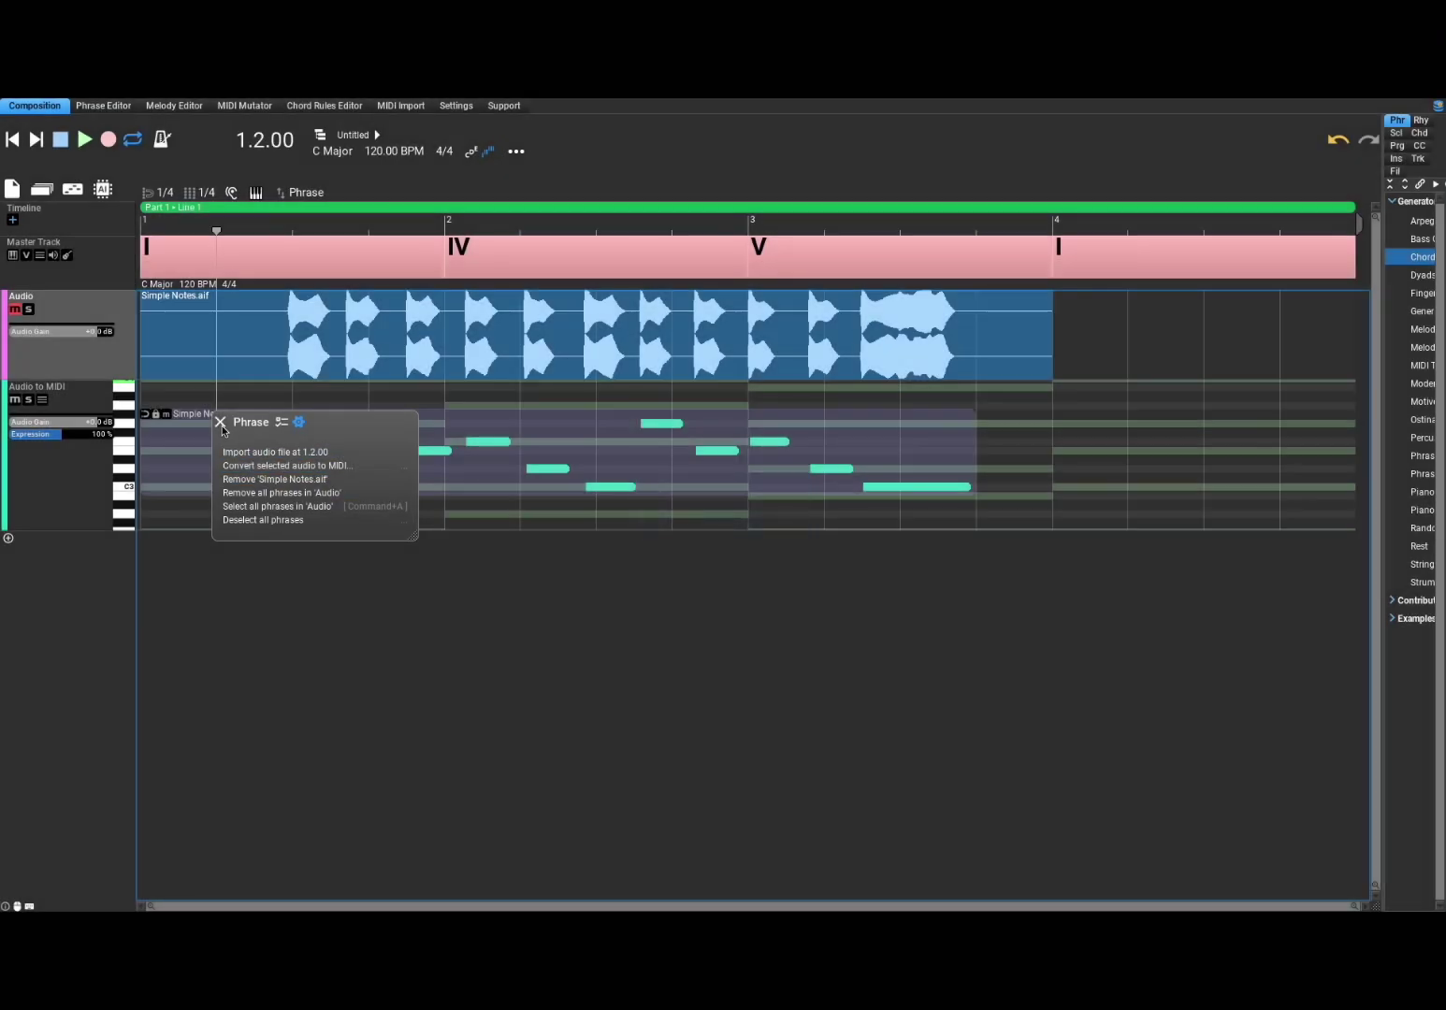
pyautogui.click(221, 424)
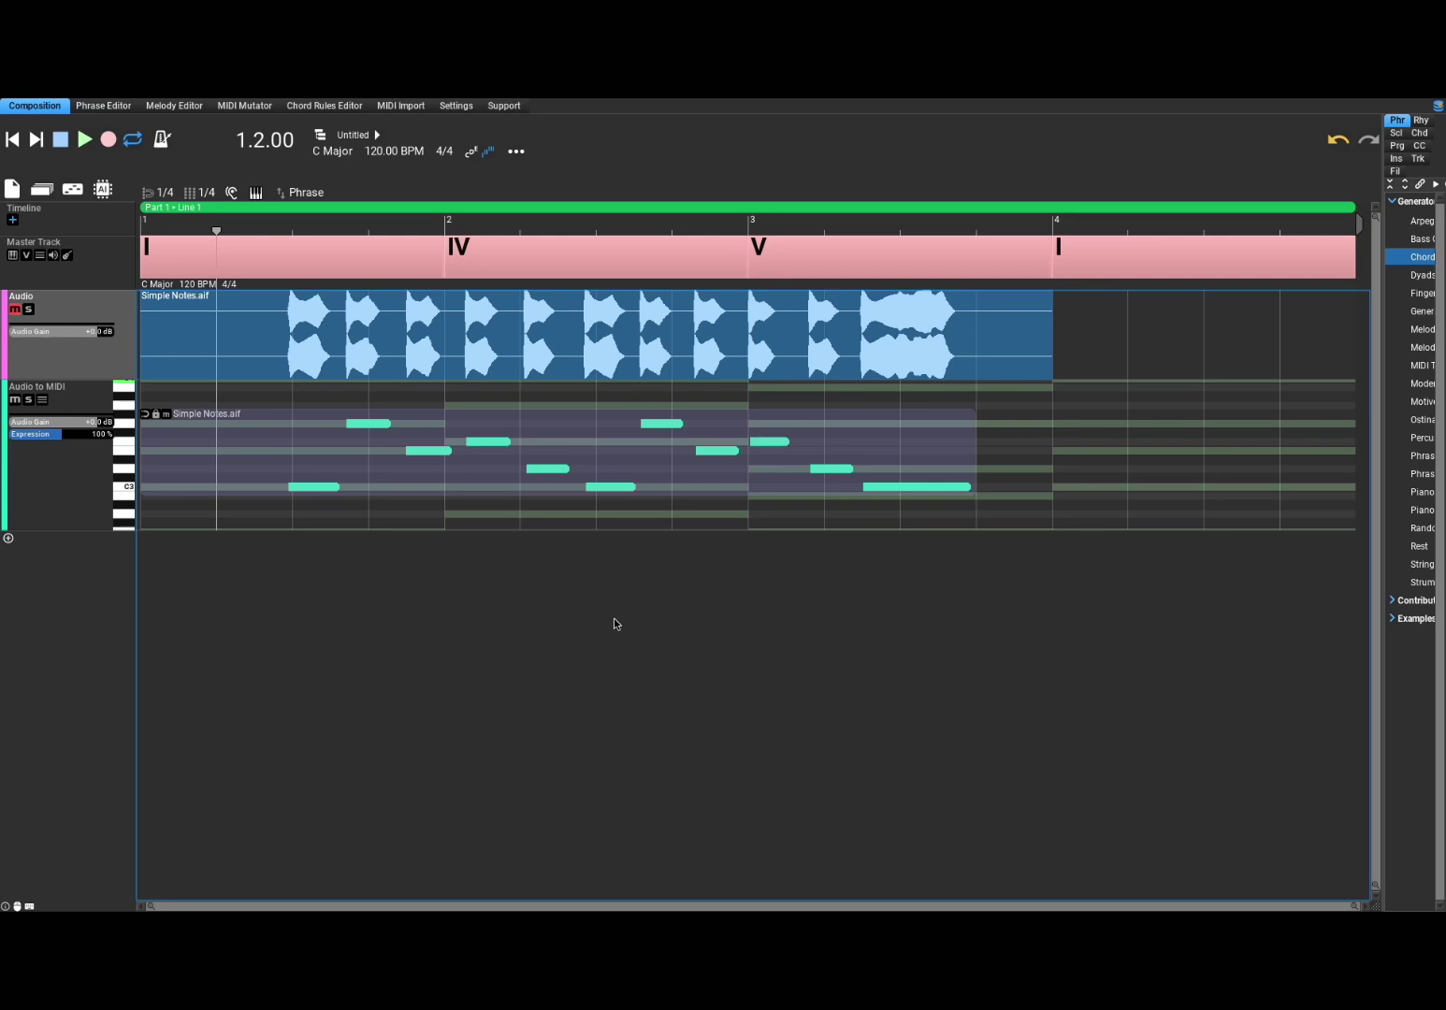
pyautogui.click(84, 140)
pyautogui.click(85, 141)
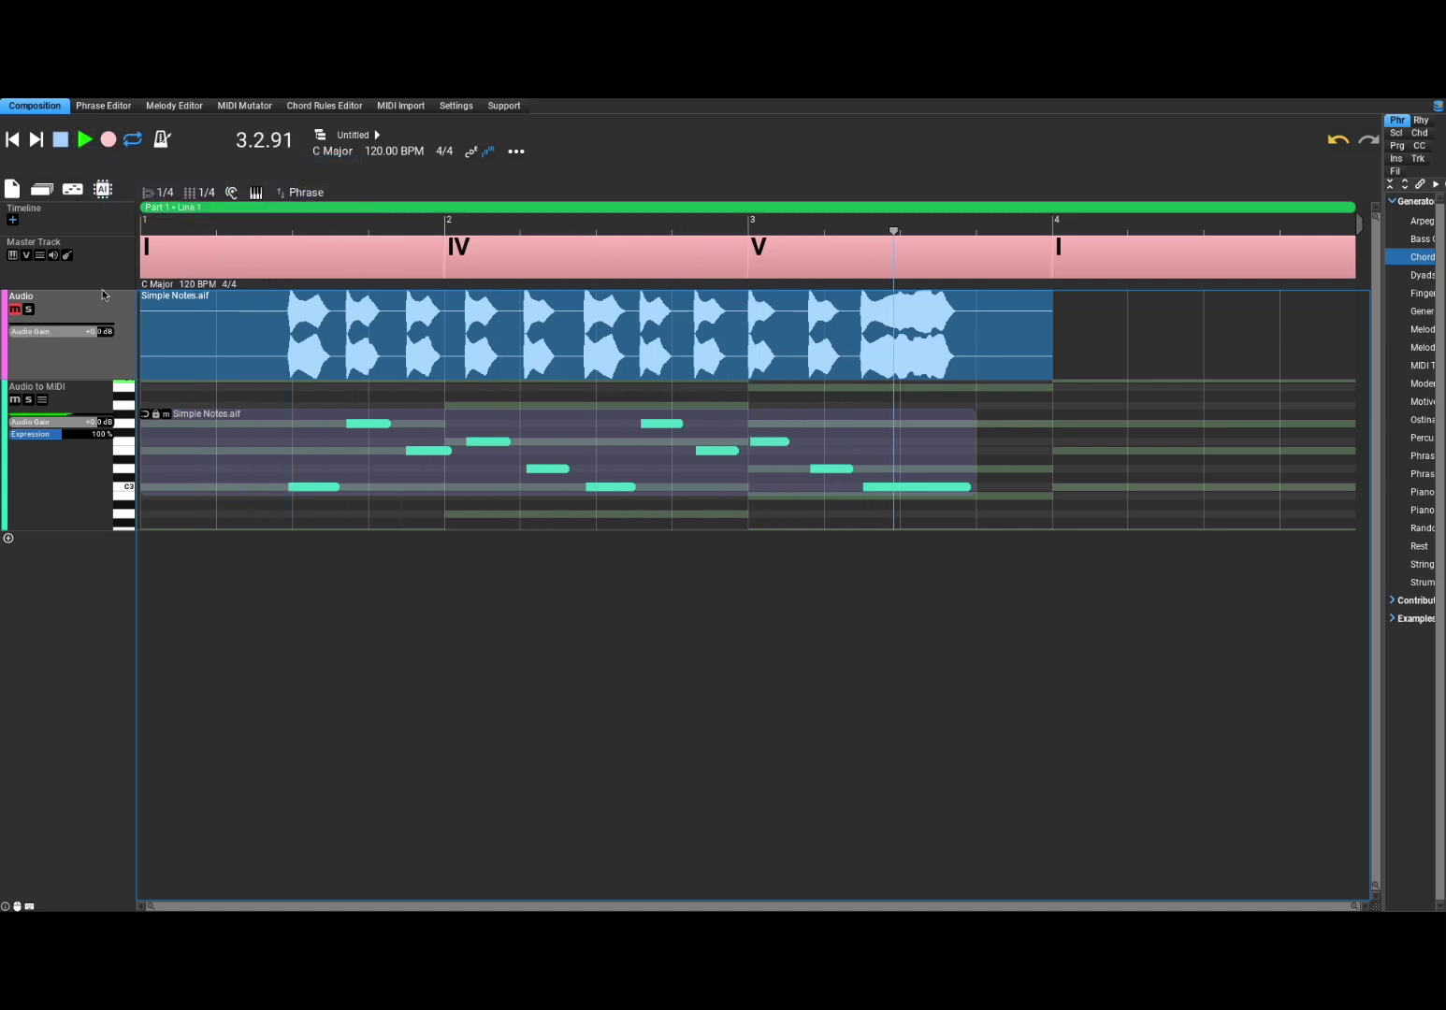
pyautogui.click(60, 139)
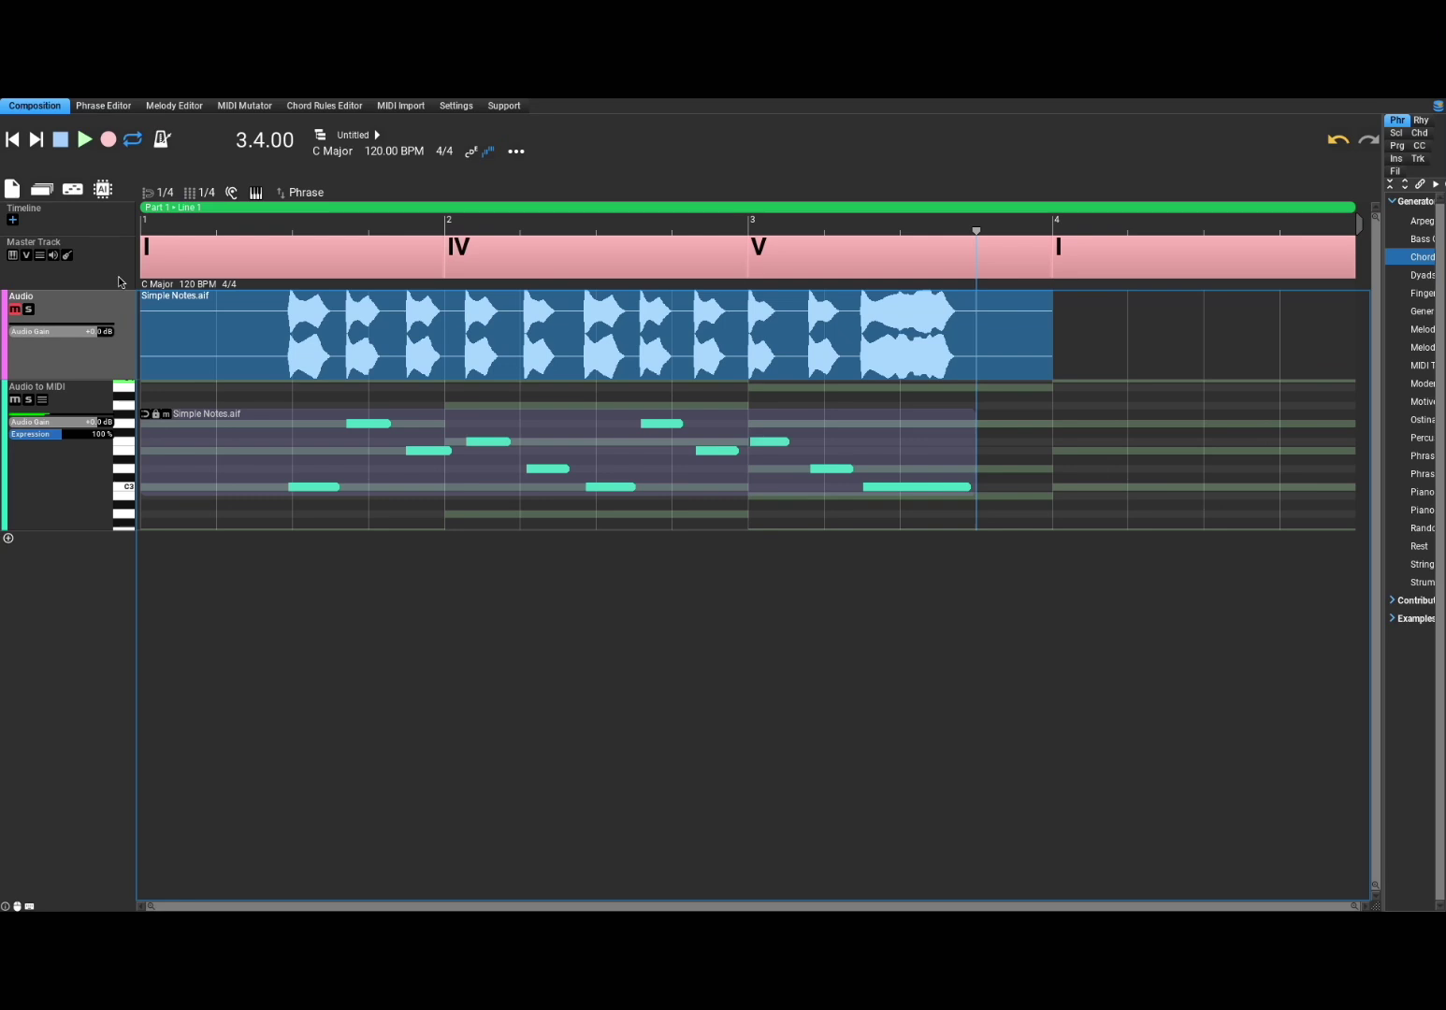
# Step: Mute Audio to MIDI, unmute the Audio track, and play the original audio twice from the start
pyautogui.click(11, 401)
pyautogui.click(16, 310)
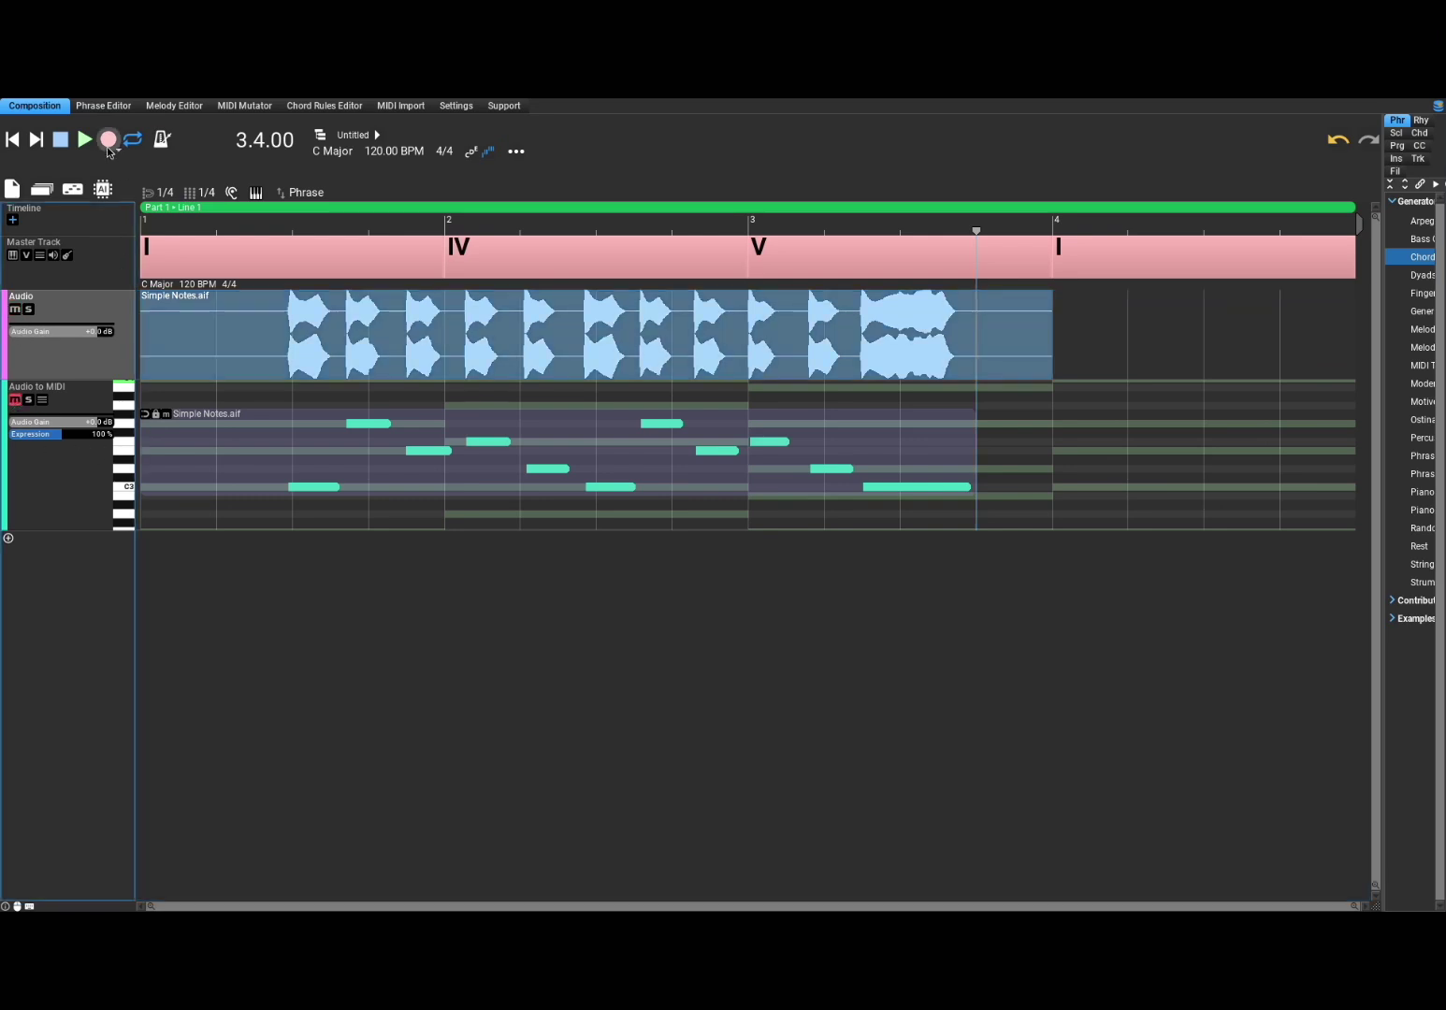
pyautogui.click(69, 144)
pyautogui.click(82, 142)
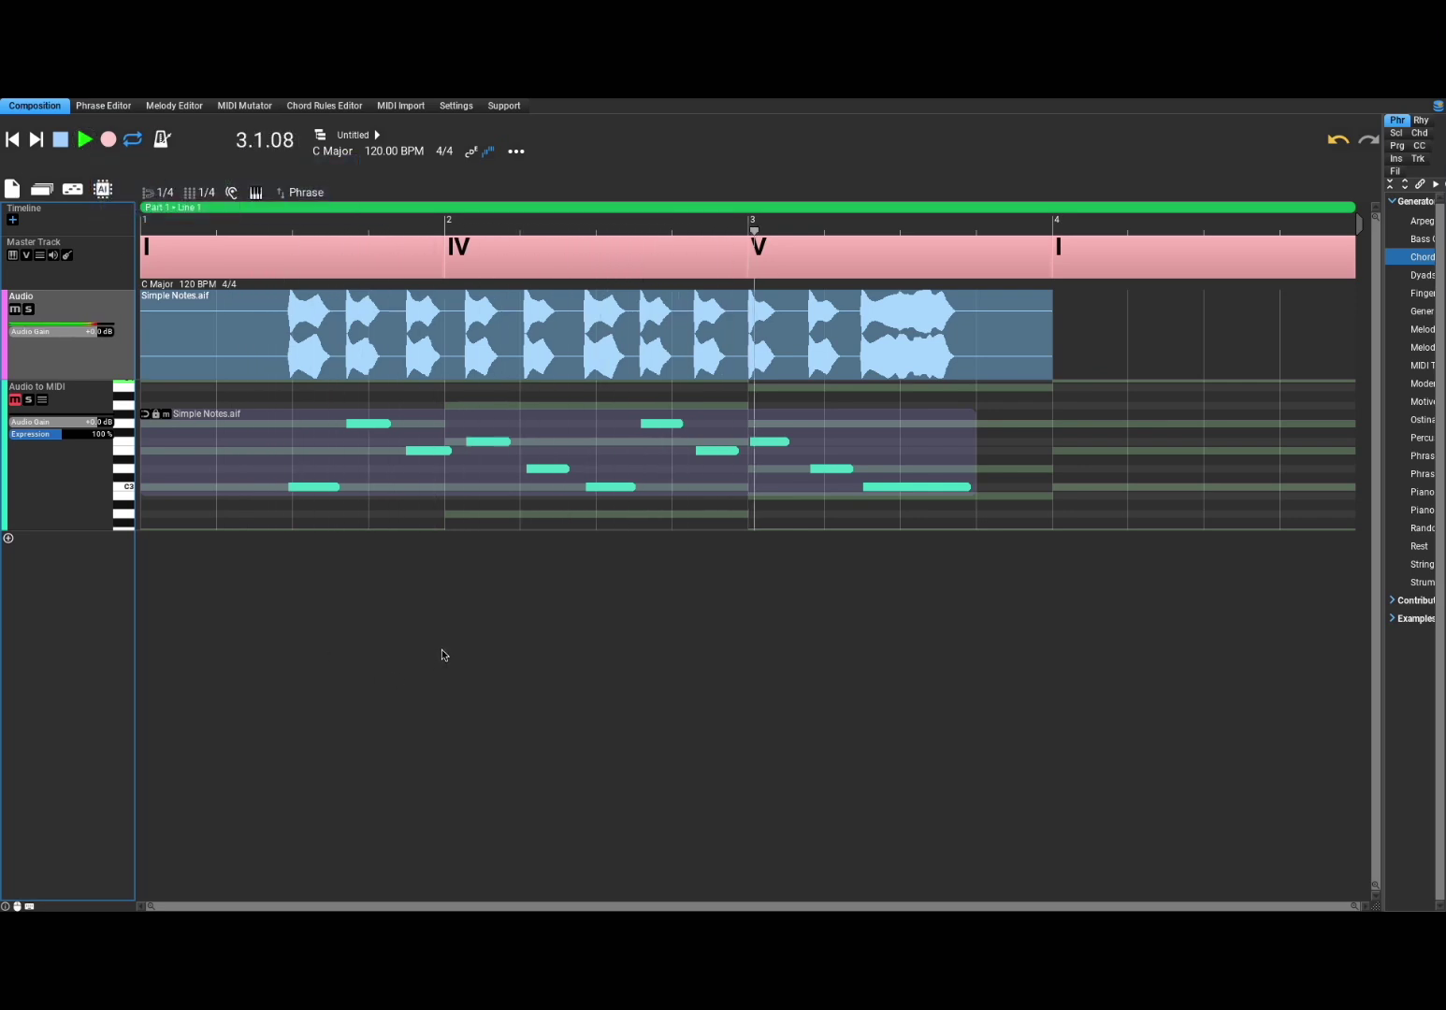
pyautogui.click(60, 140)
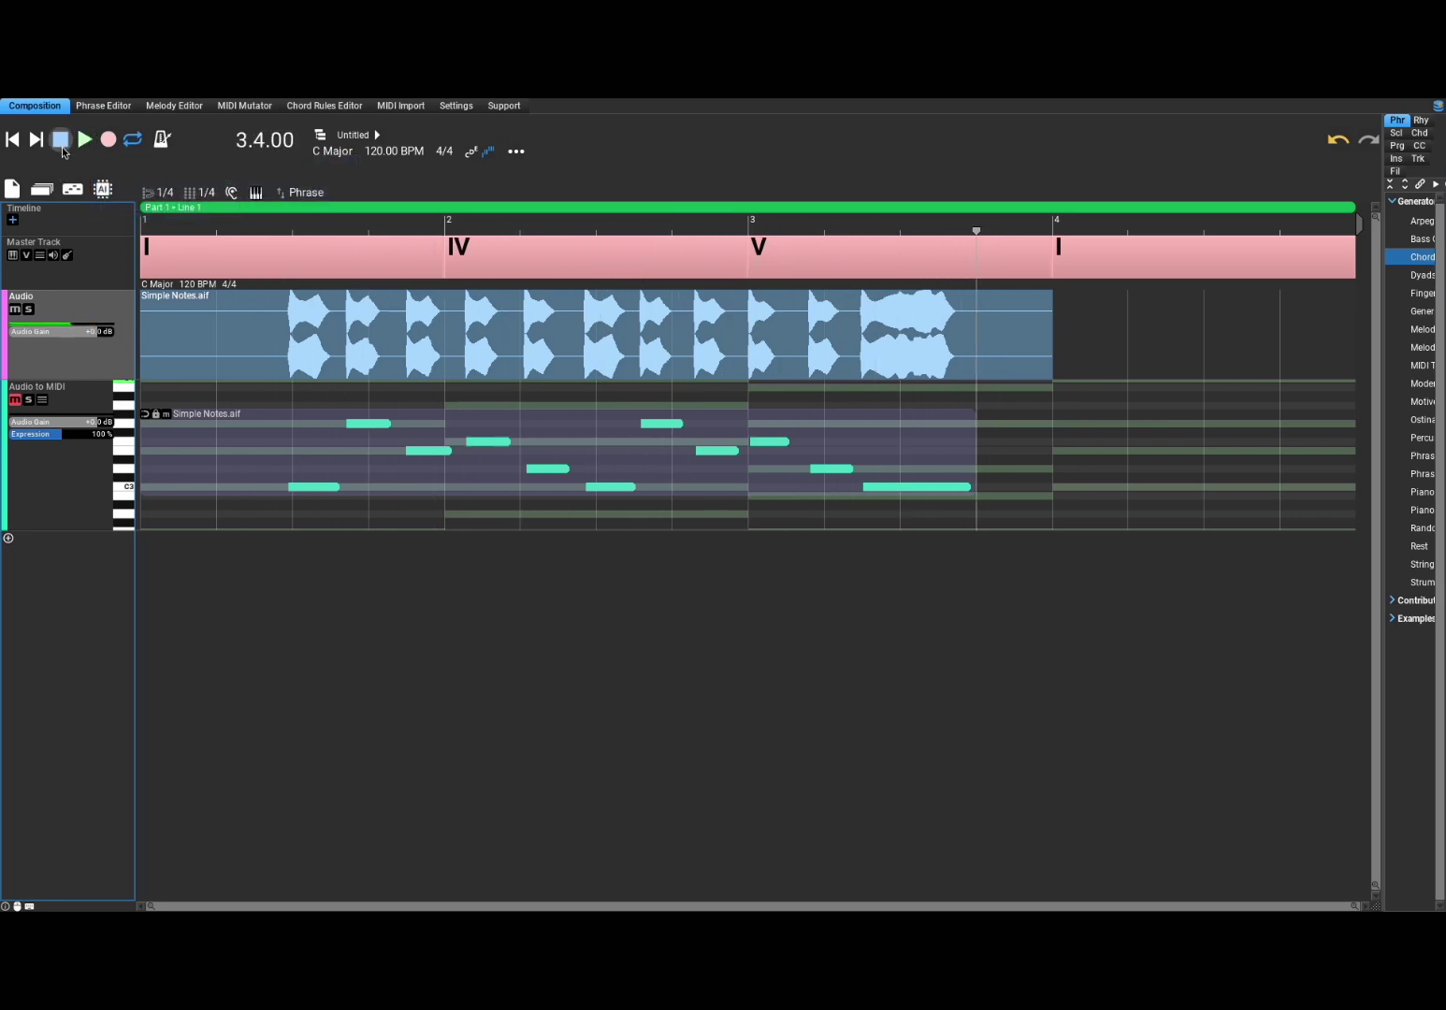
pyautogui.click(60, 139)
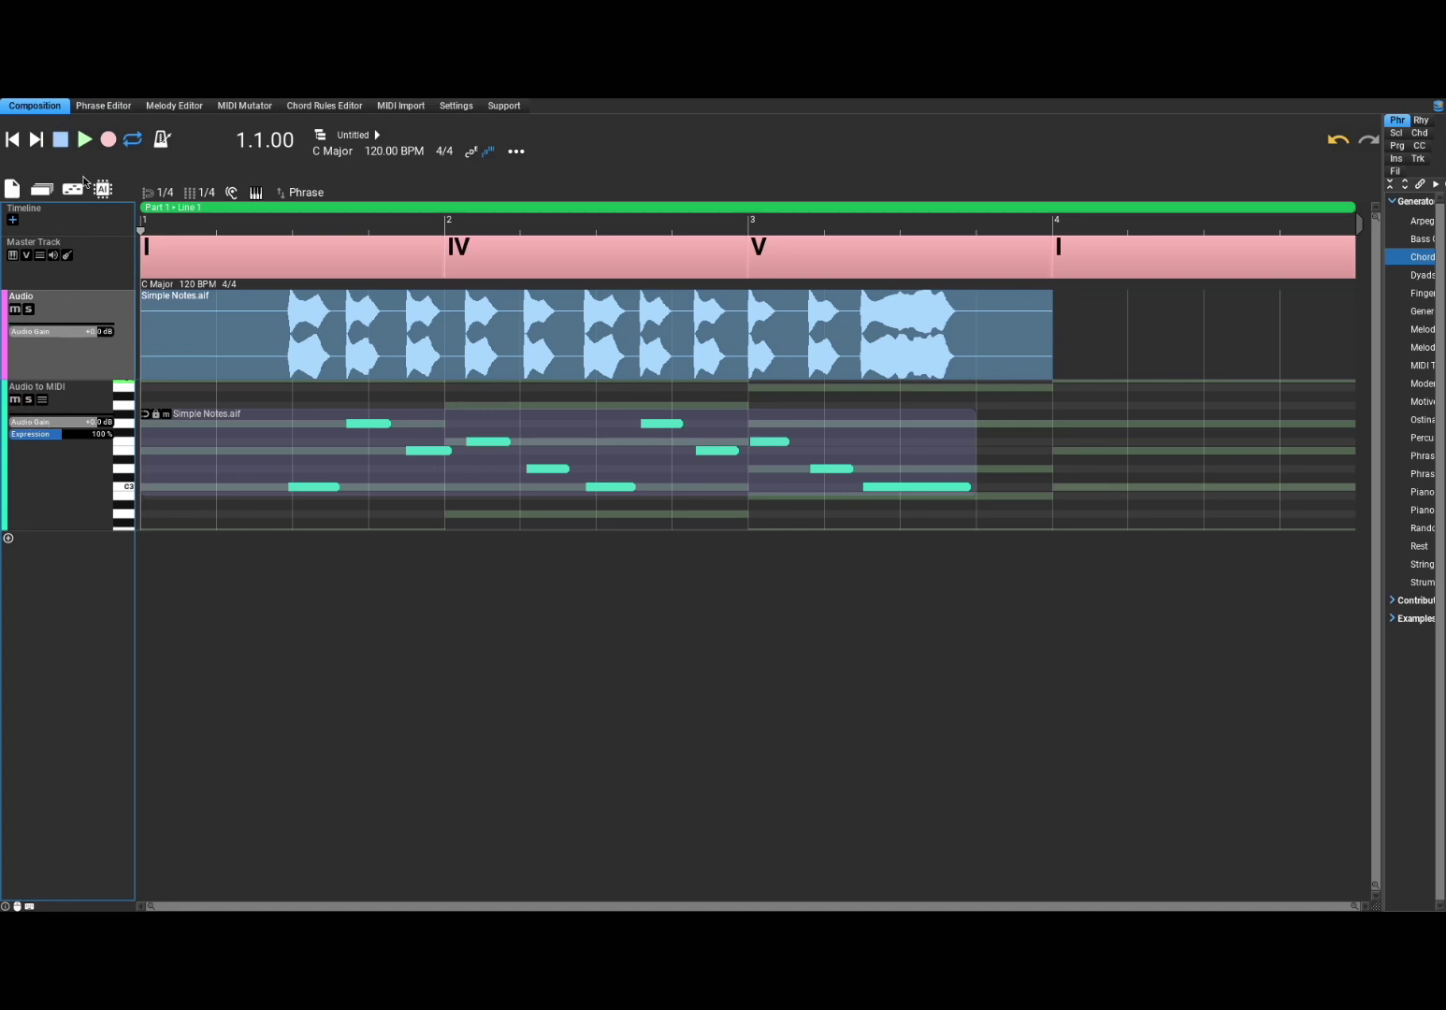
pyautogui.click(82, 140)
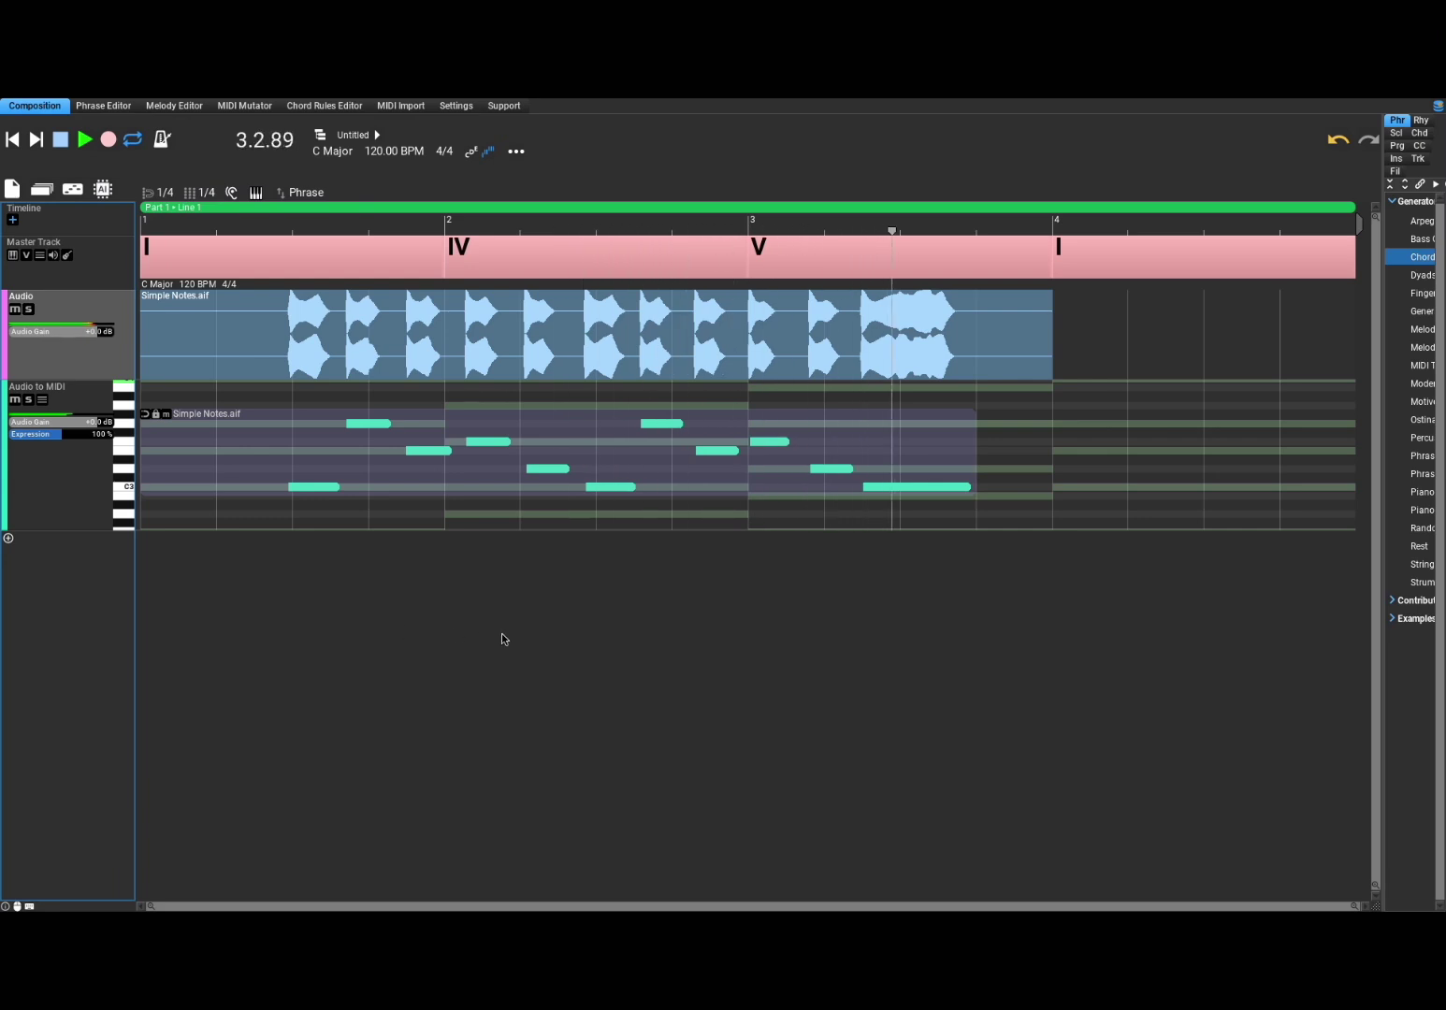
pyautogui.click(62, 140)
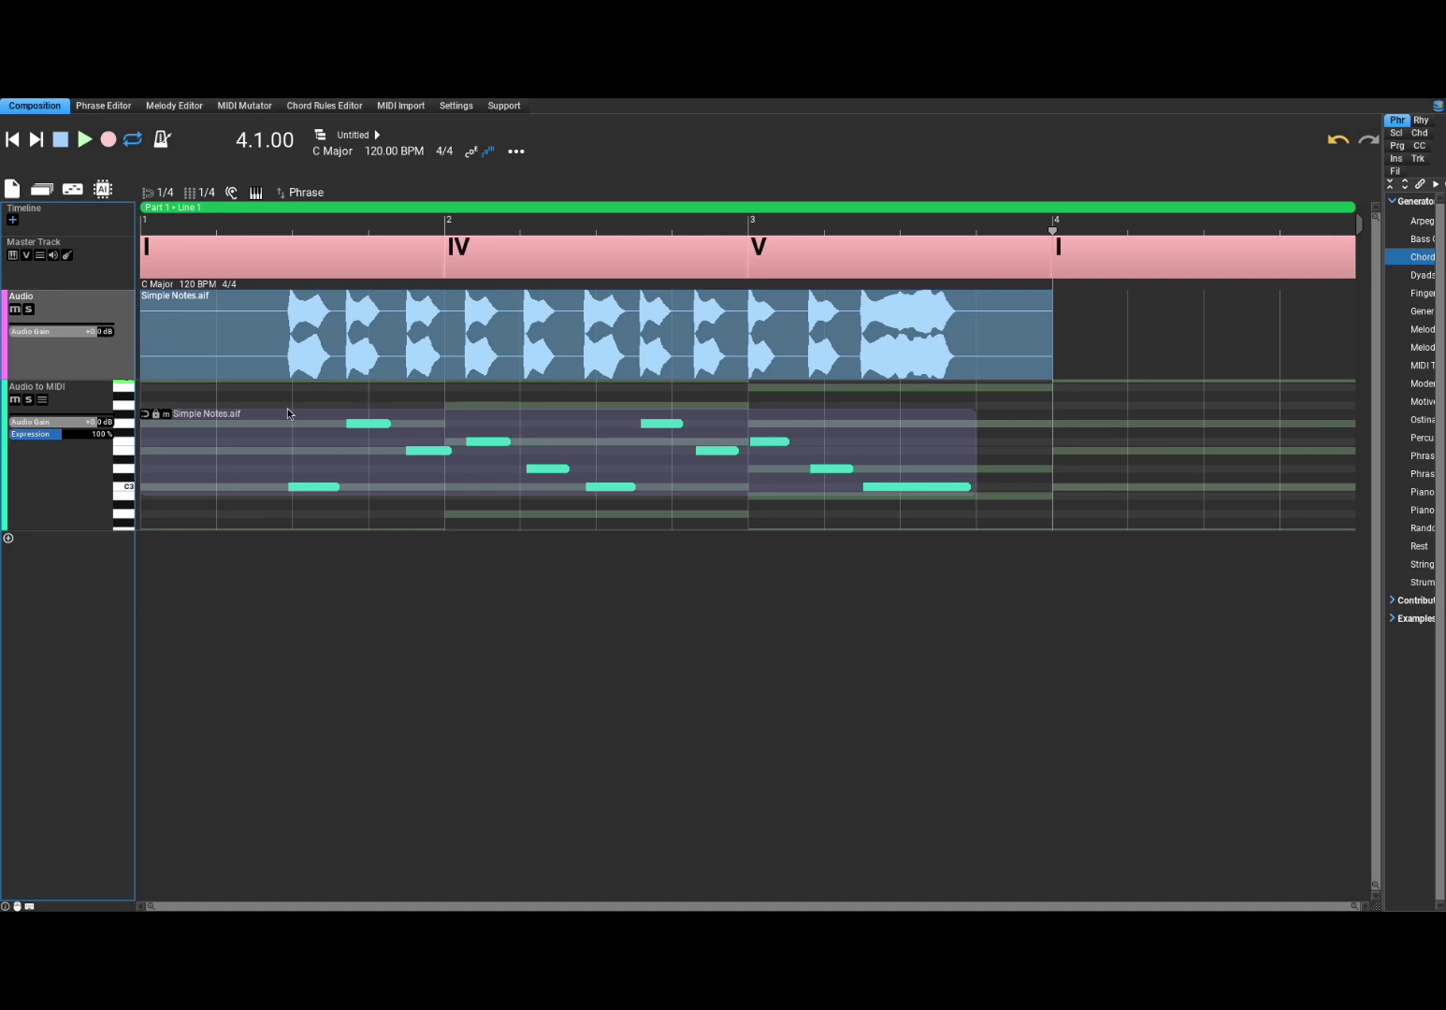
# Step: Reconvert the Simple Notes.aif clip to MIDI with the current settings and close the Phrase menu
pyautogui.rightClick(205, 330)
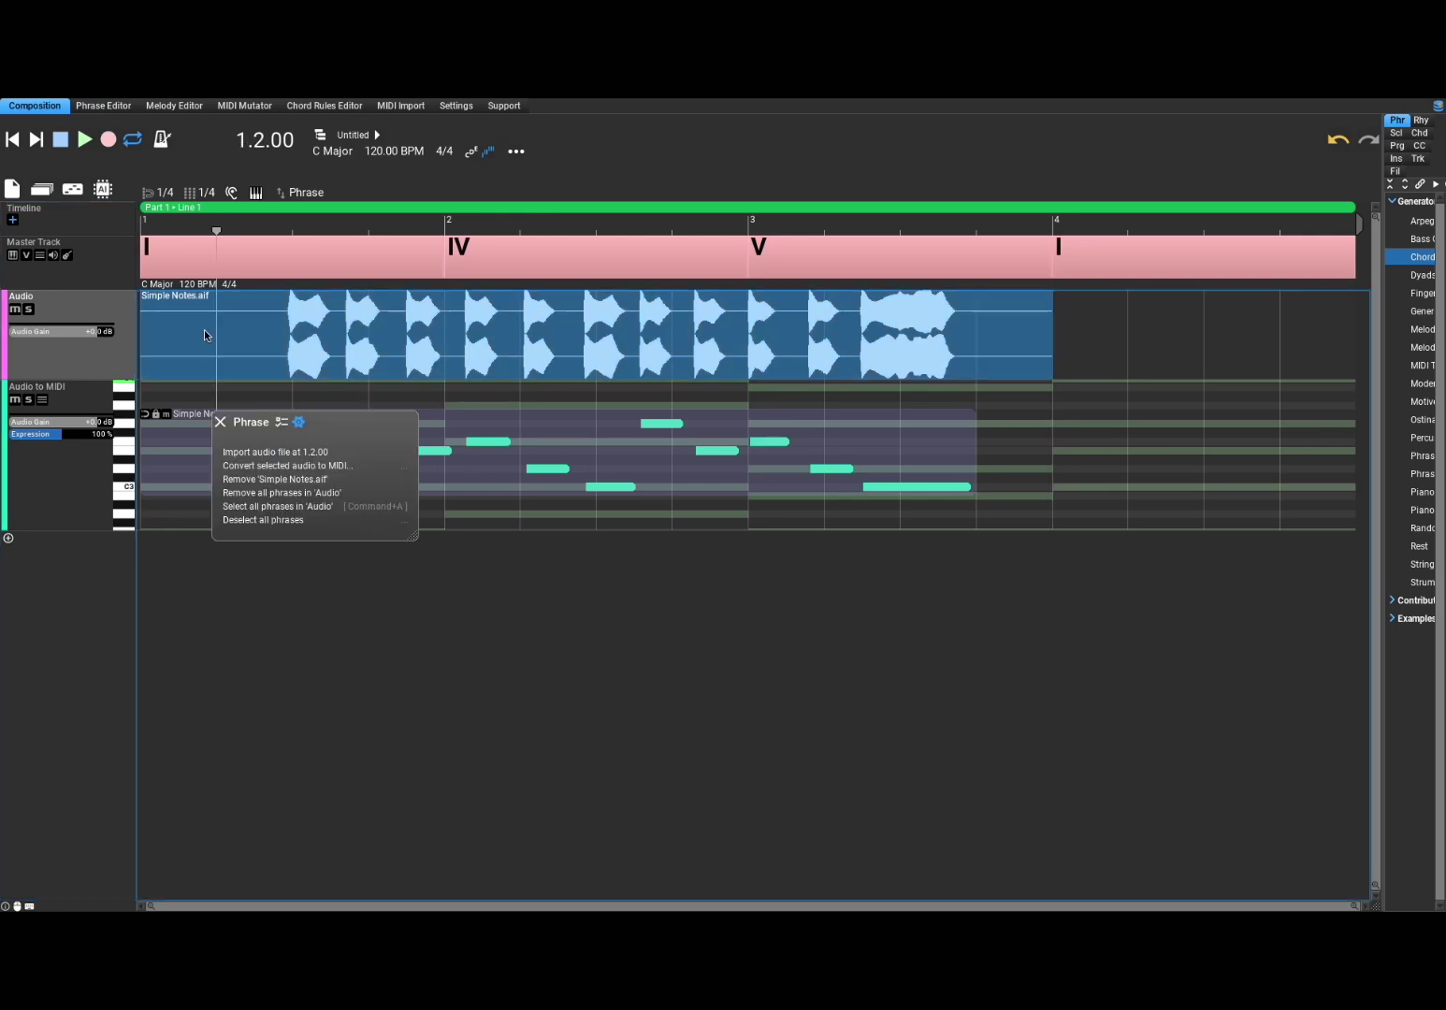
pyautogui.click(291, 465)
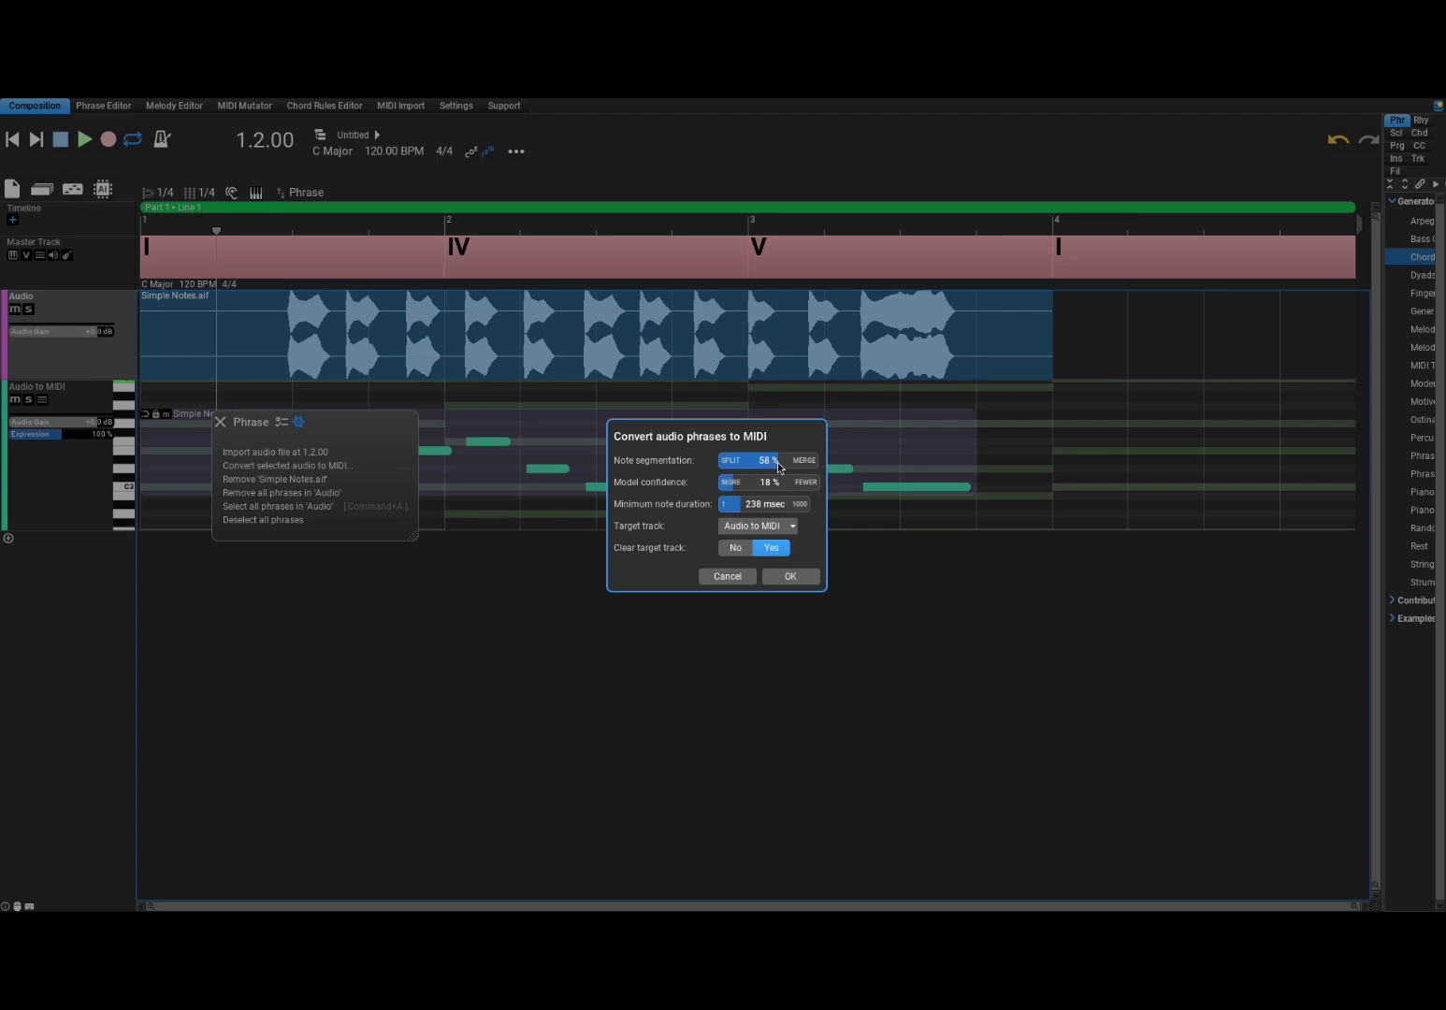
pyautogui.click(791, 579)
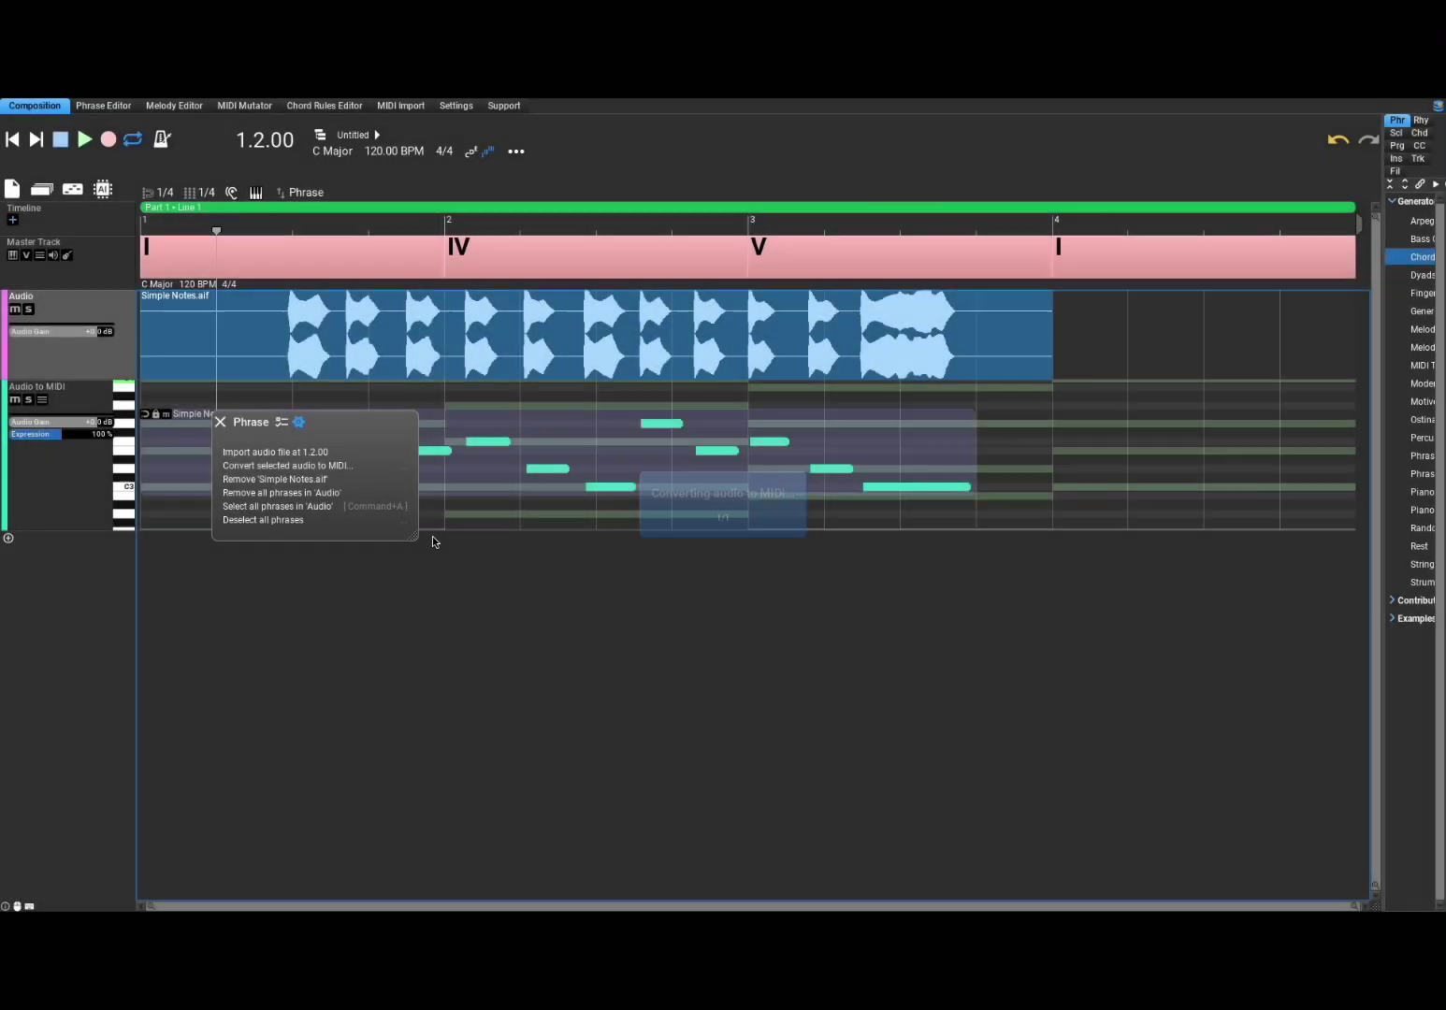
pyautogui.click(220, 423)
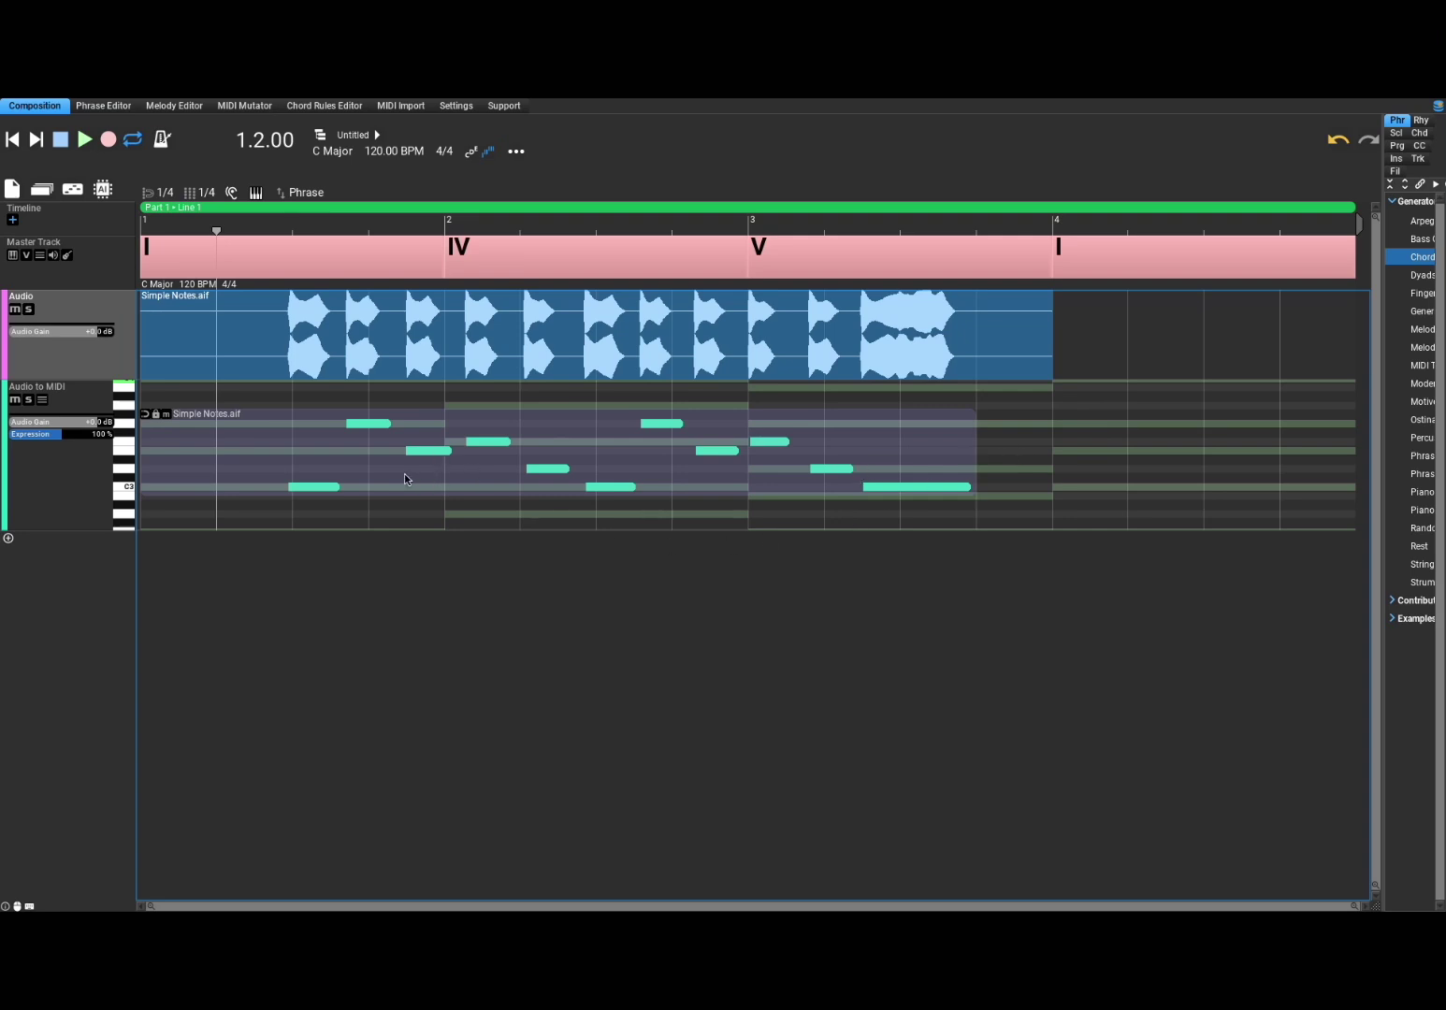
# Step: Reconvert the audio with note segmentation raised to 71 %
pyautogui.rightClick(182, 339)
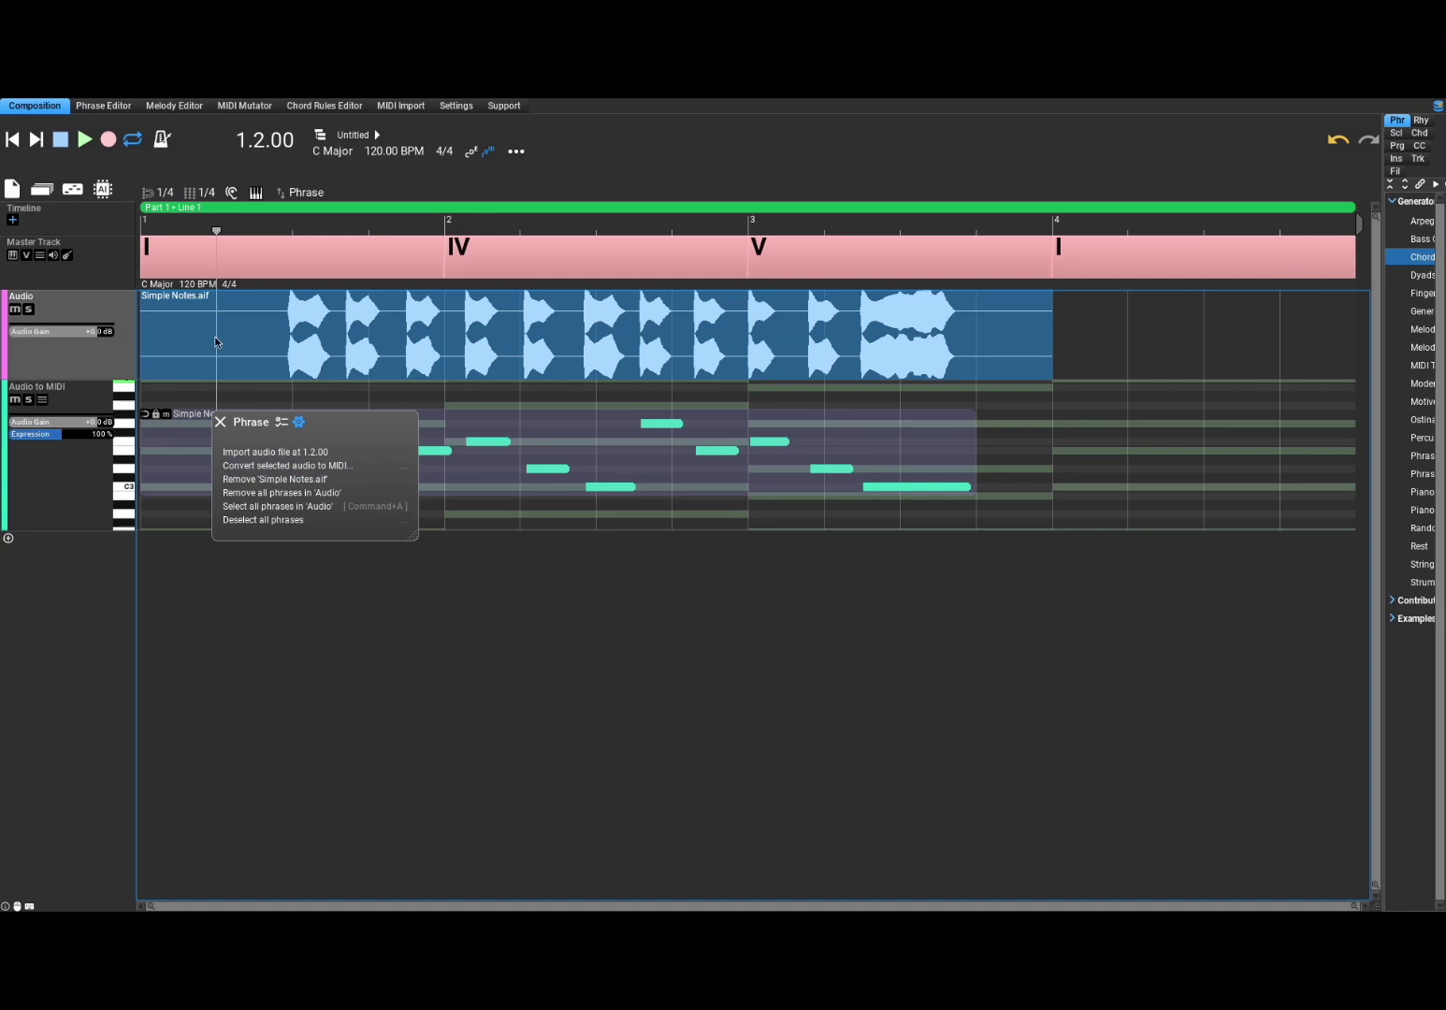
pyautogui.click(309, 466)
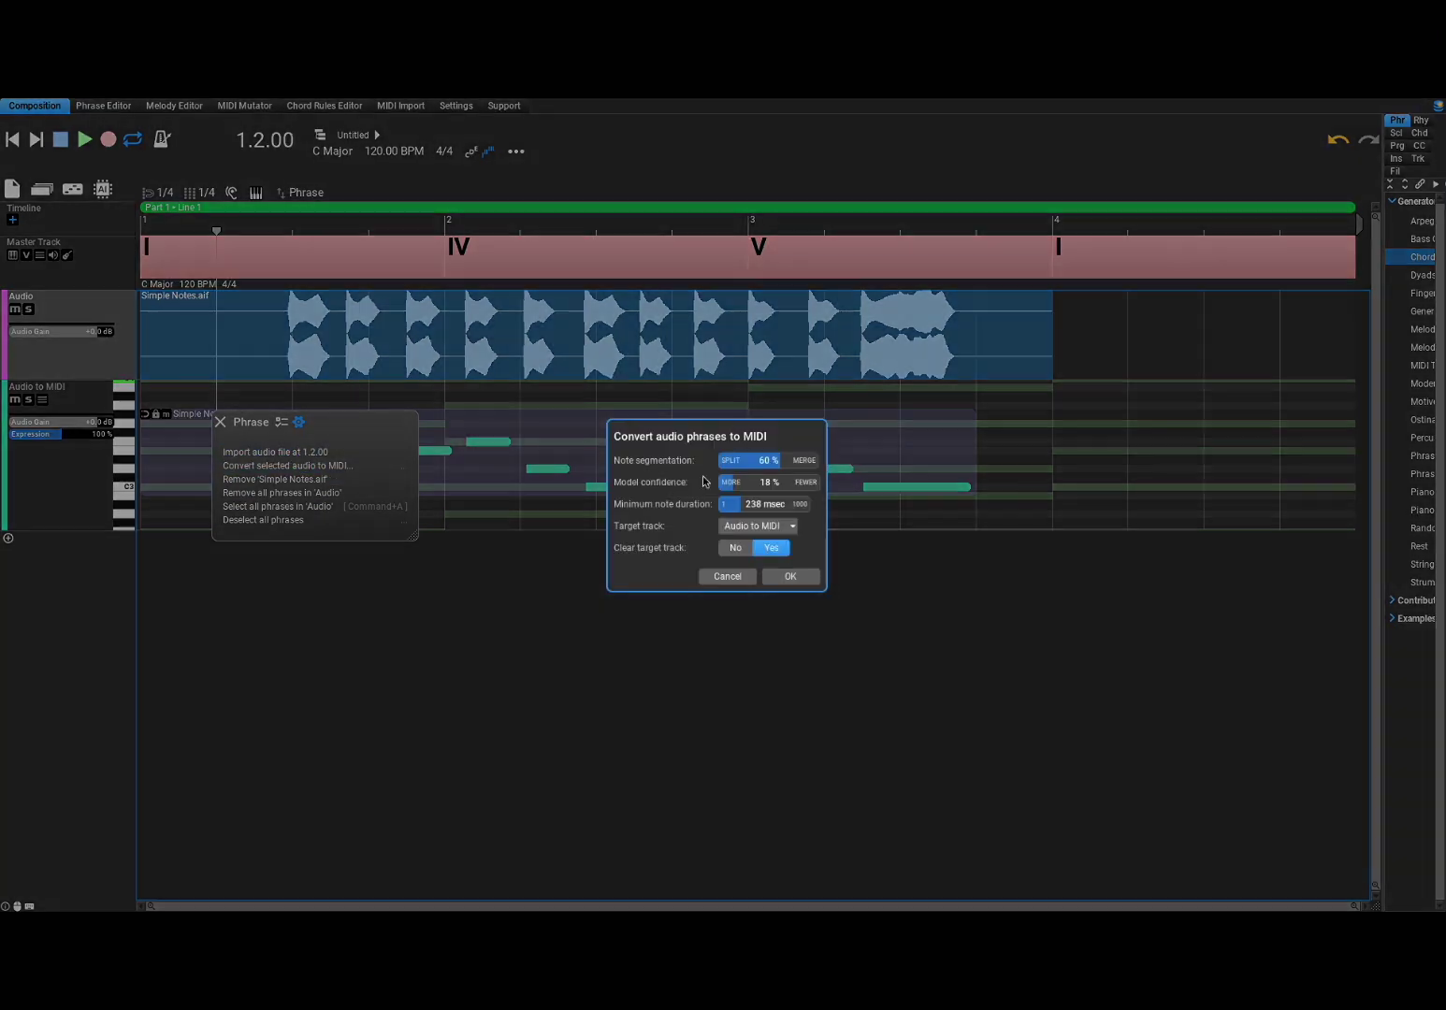
pyautogui.click(792, 462)
pyautogui.click(785, 578)
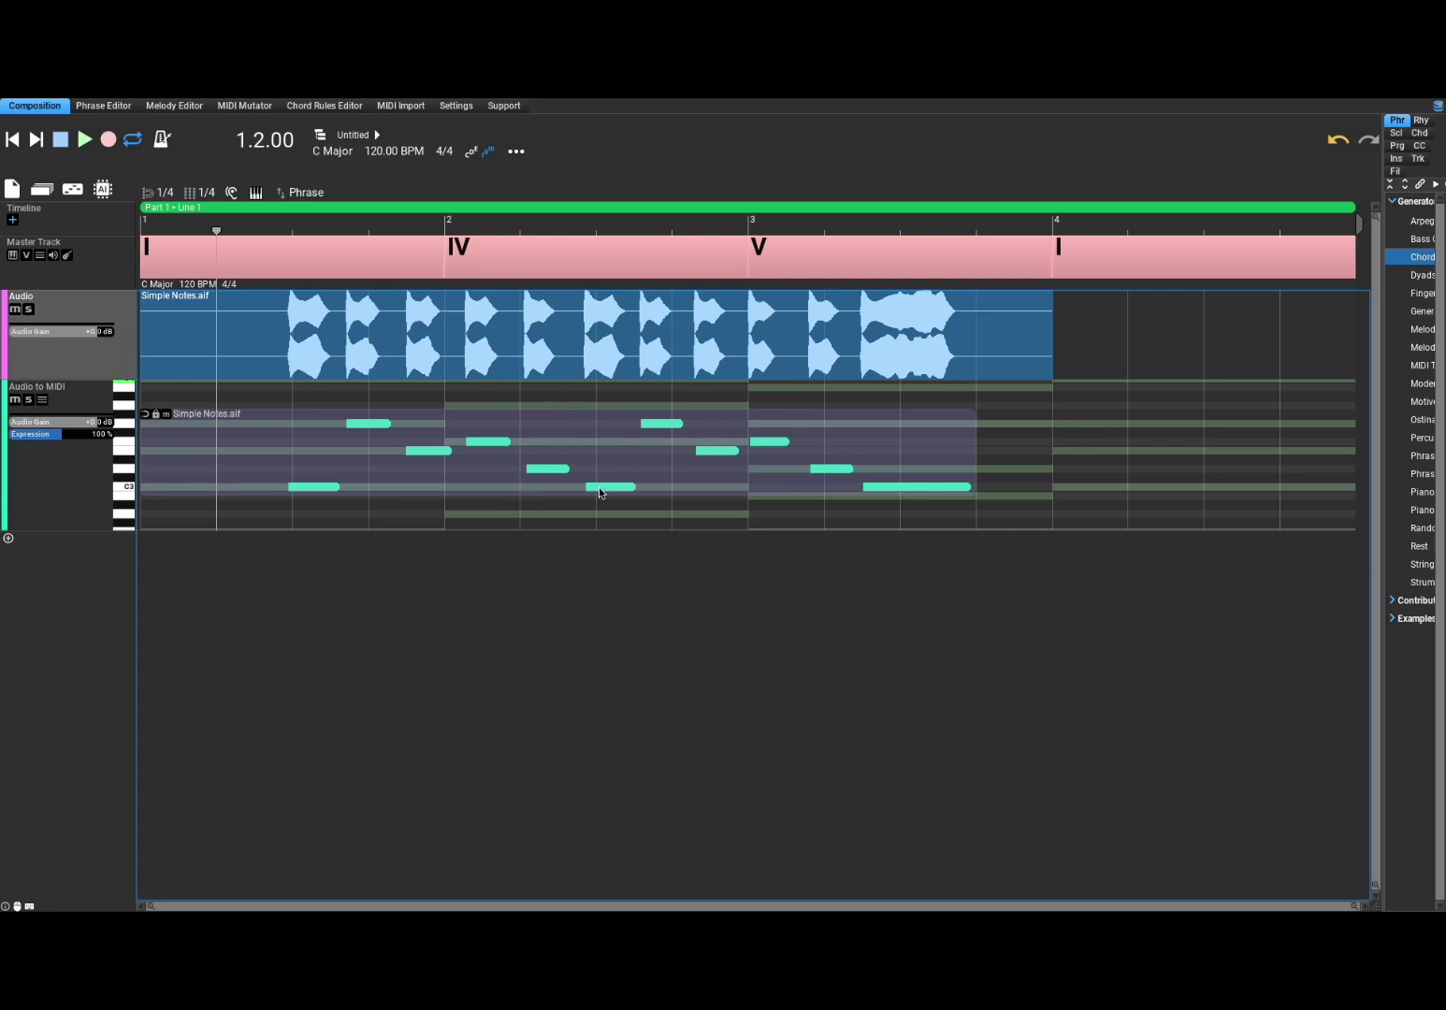
# Step: Reconvert again with note segmentation pushed up to 82 %
pyautogui.rightClick(238, 322)
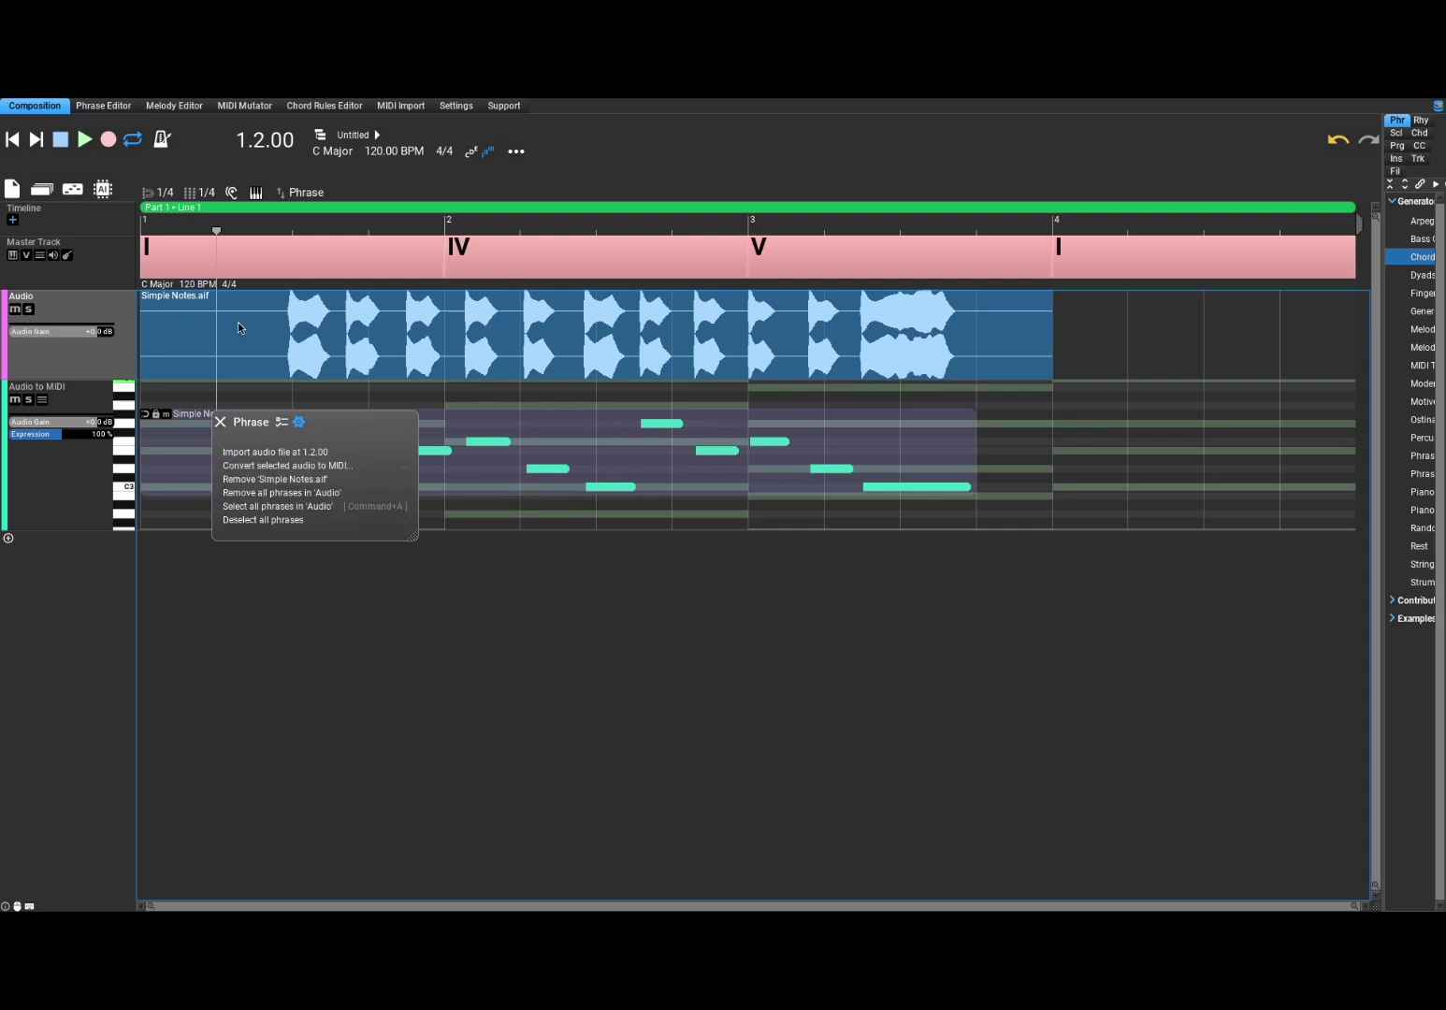
pyautogui.click(322, 465)
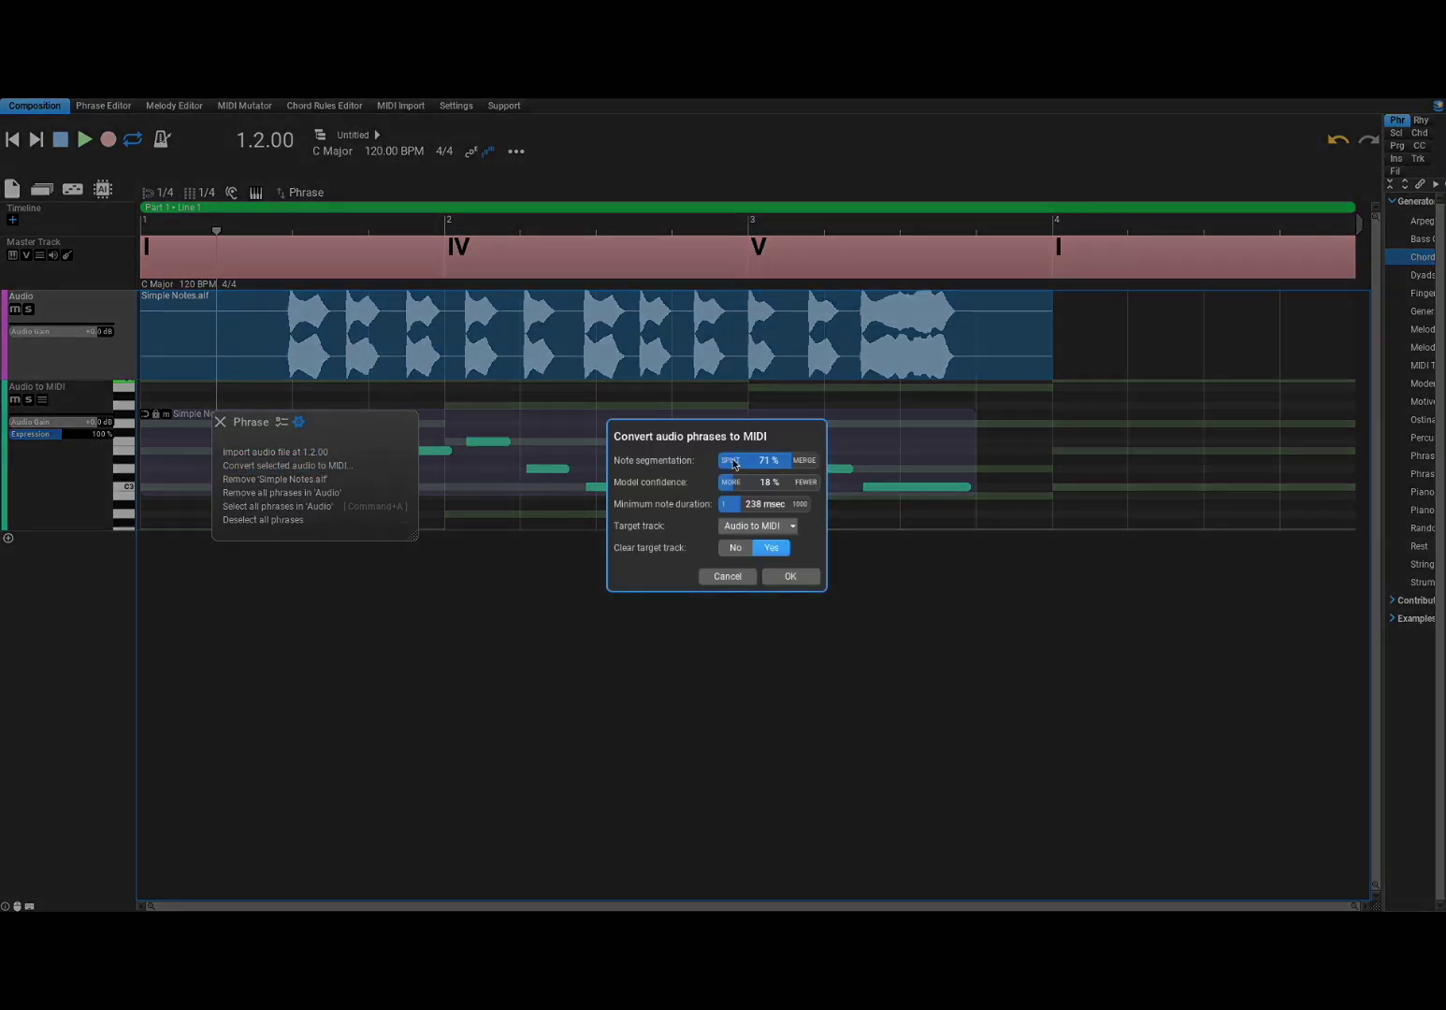
pyautogui.click(797, 460)
pyautogui.click(804, 460)
pyautogui.click(792, 577)
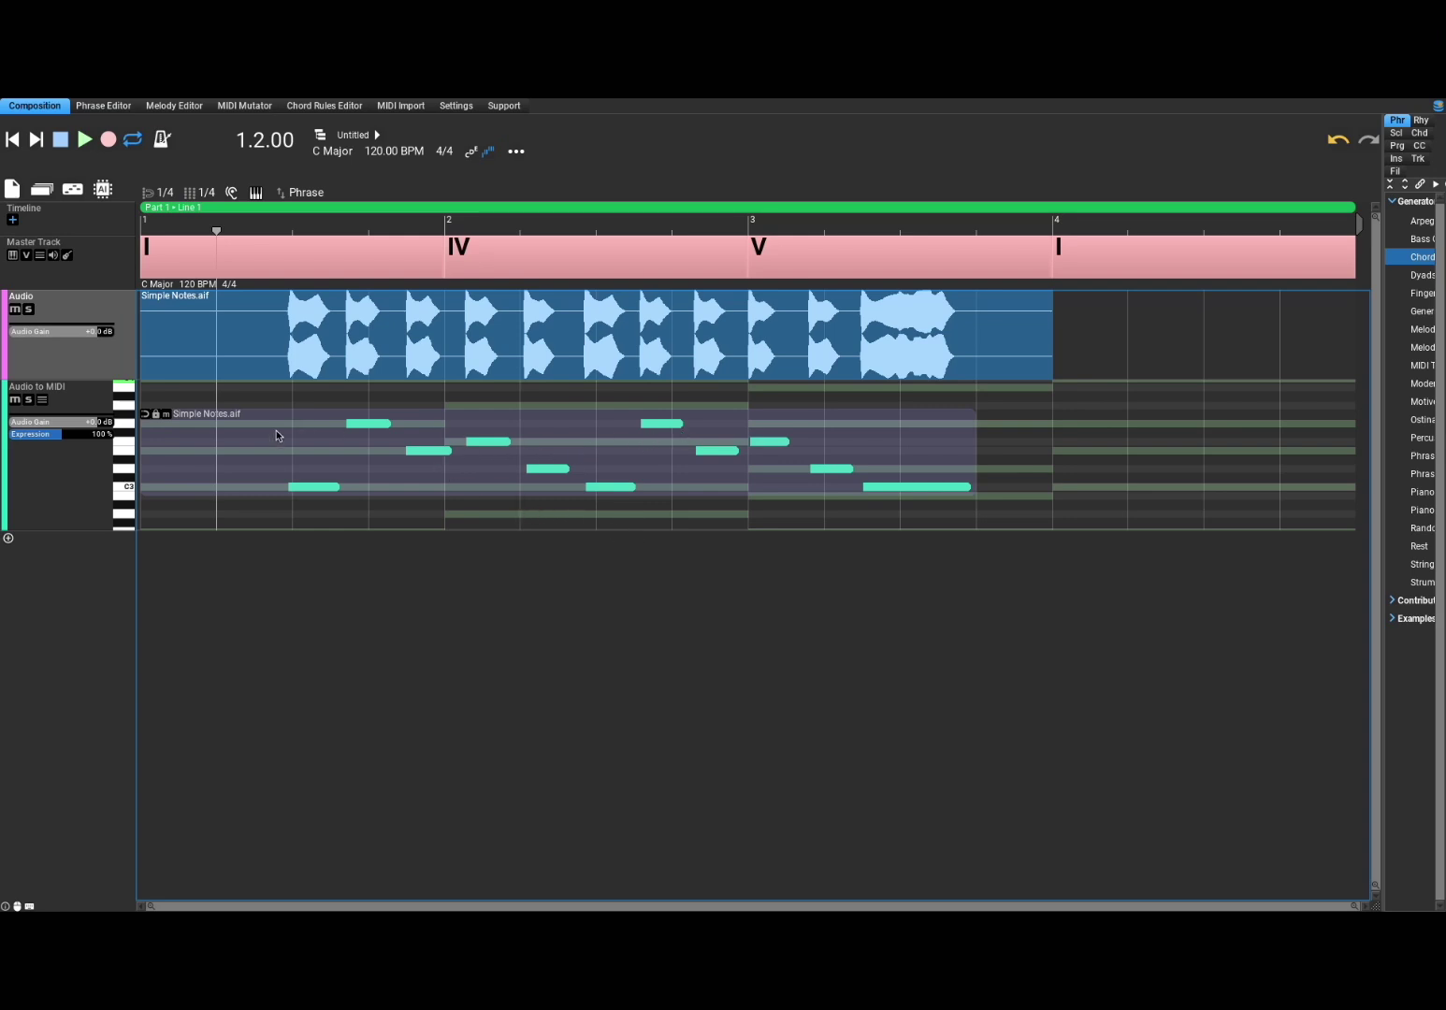
# Step: Reconvert the audio clip to MIDI with model confidence lowered to 13 %
pyautogui.rightClick(213, 411)
pyautogui.click(285, 465)
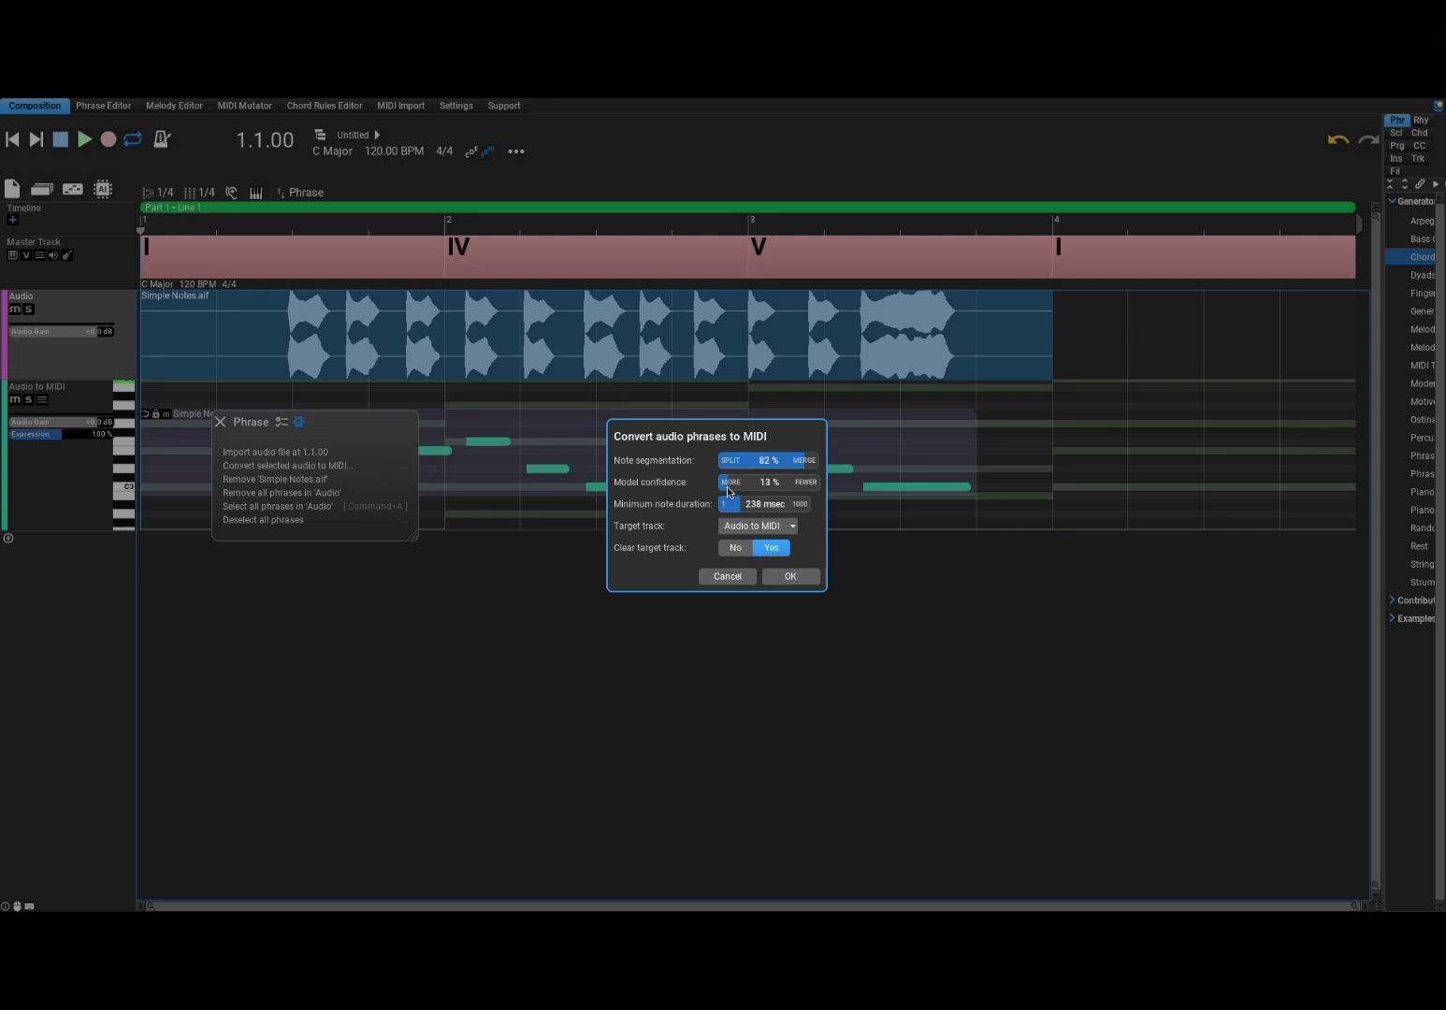
pyautogui.click(790, 576)
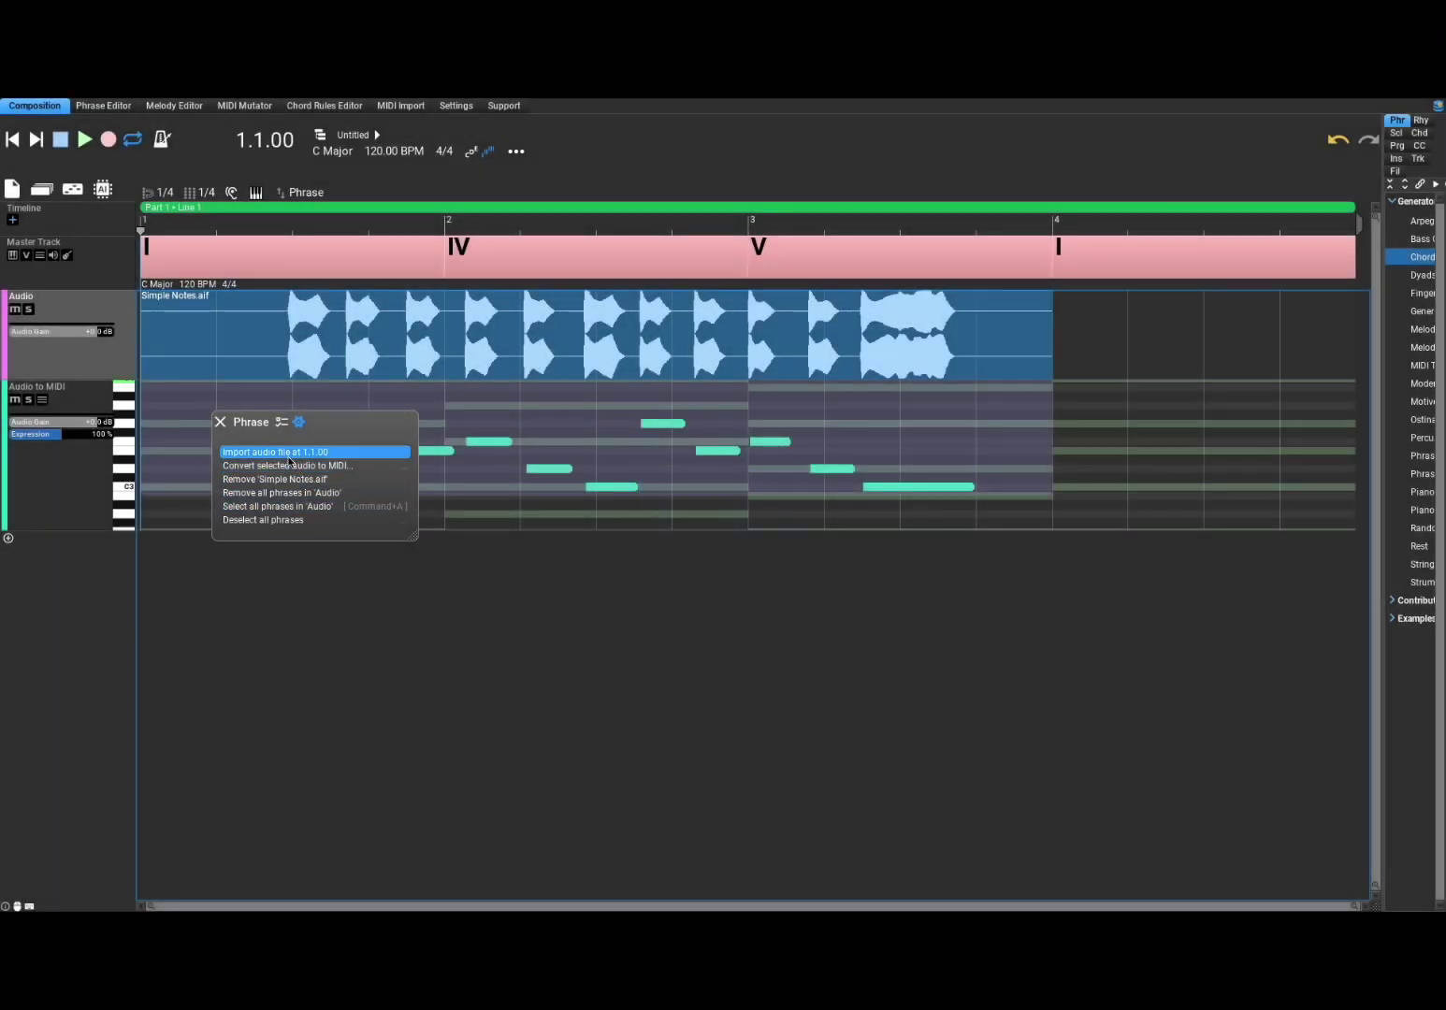
pyautogui.click(222, 423)
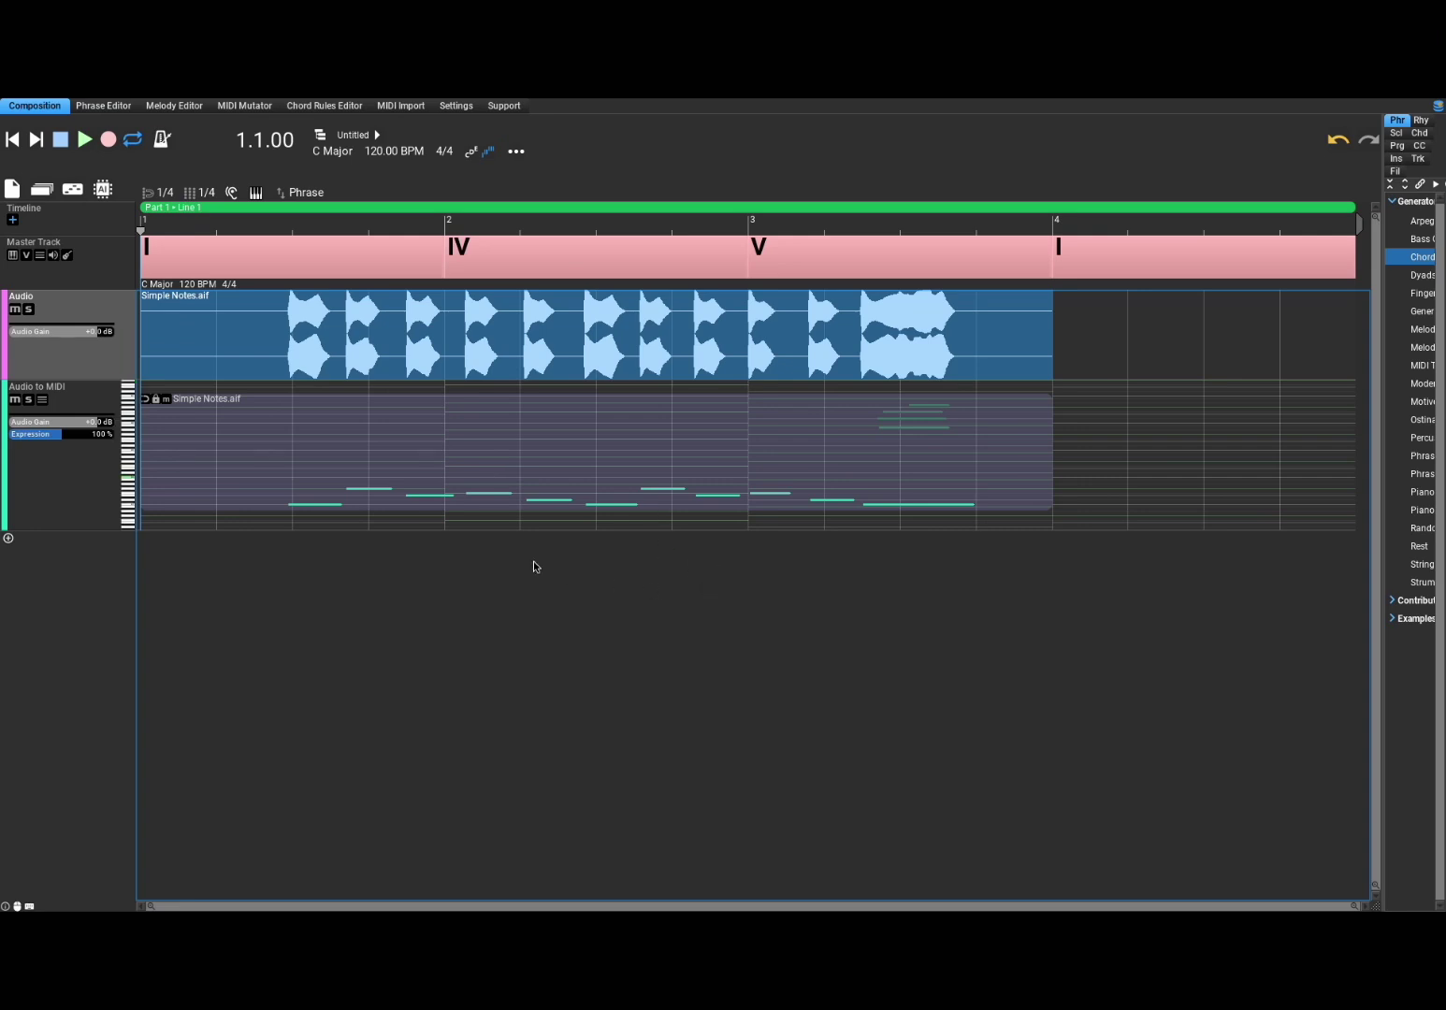
# Step: Mute the original Audio track and play the converted MIDI, then stop
pyautogui.click(14, 310)
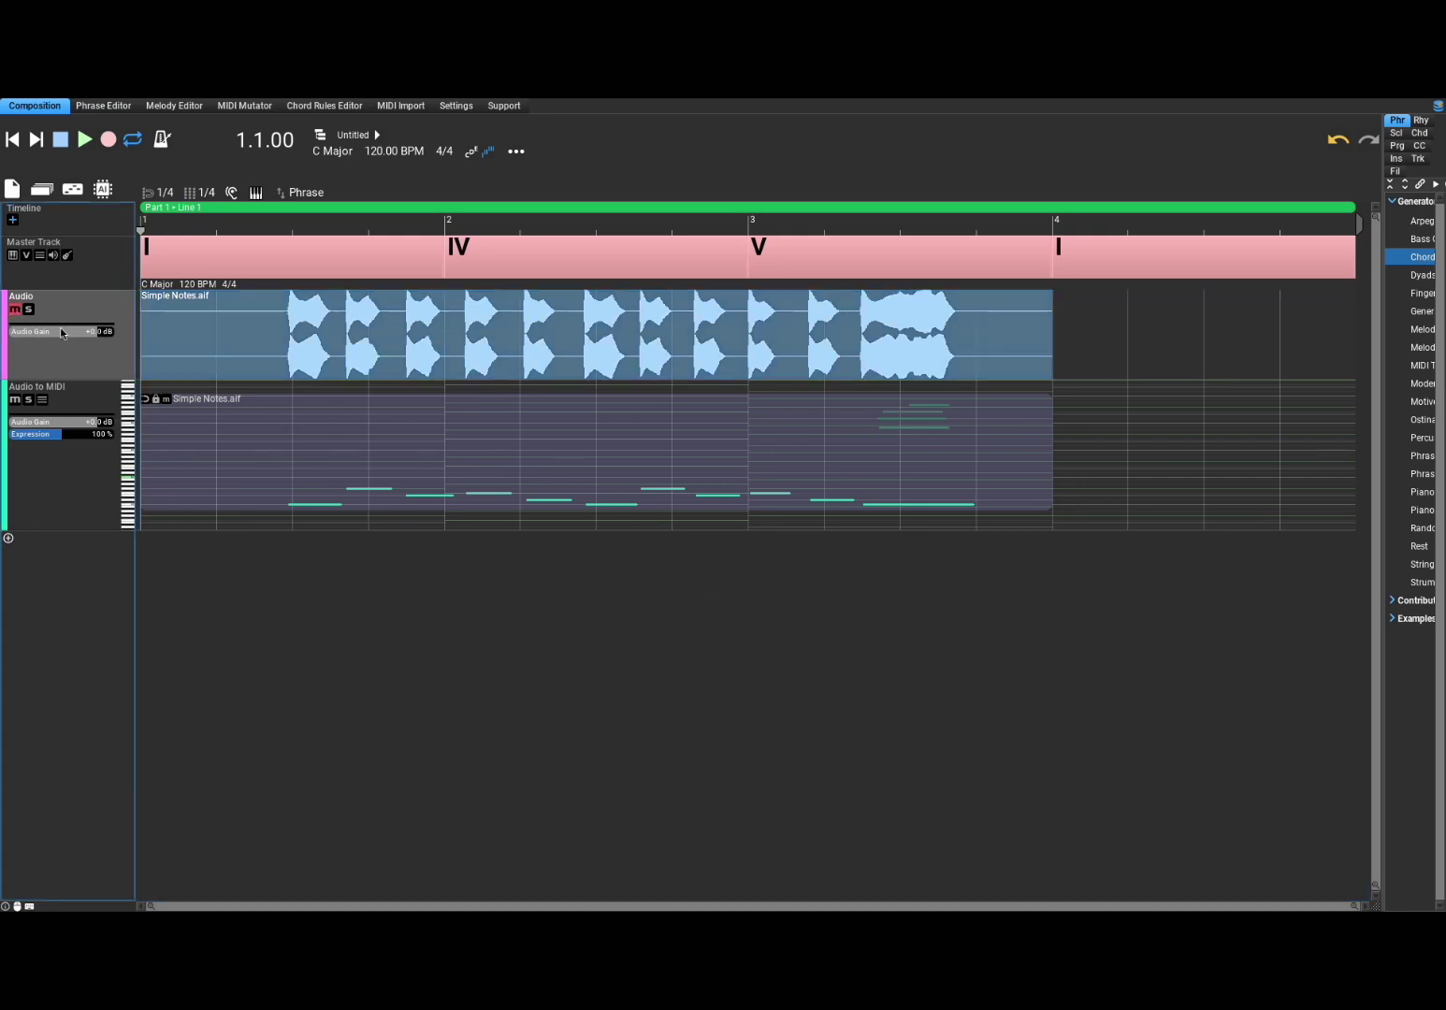
pyautogui.click(84, 140)
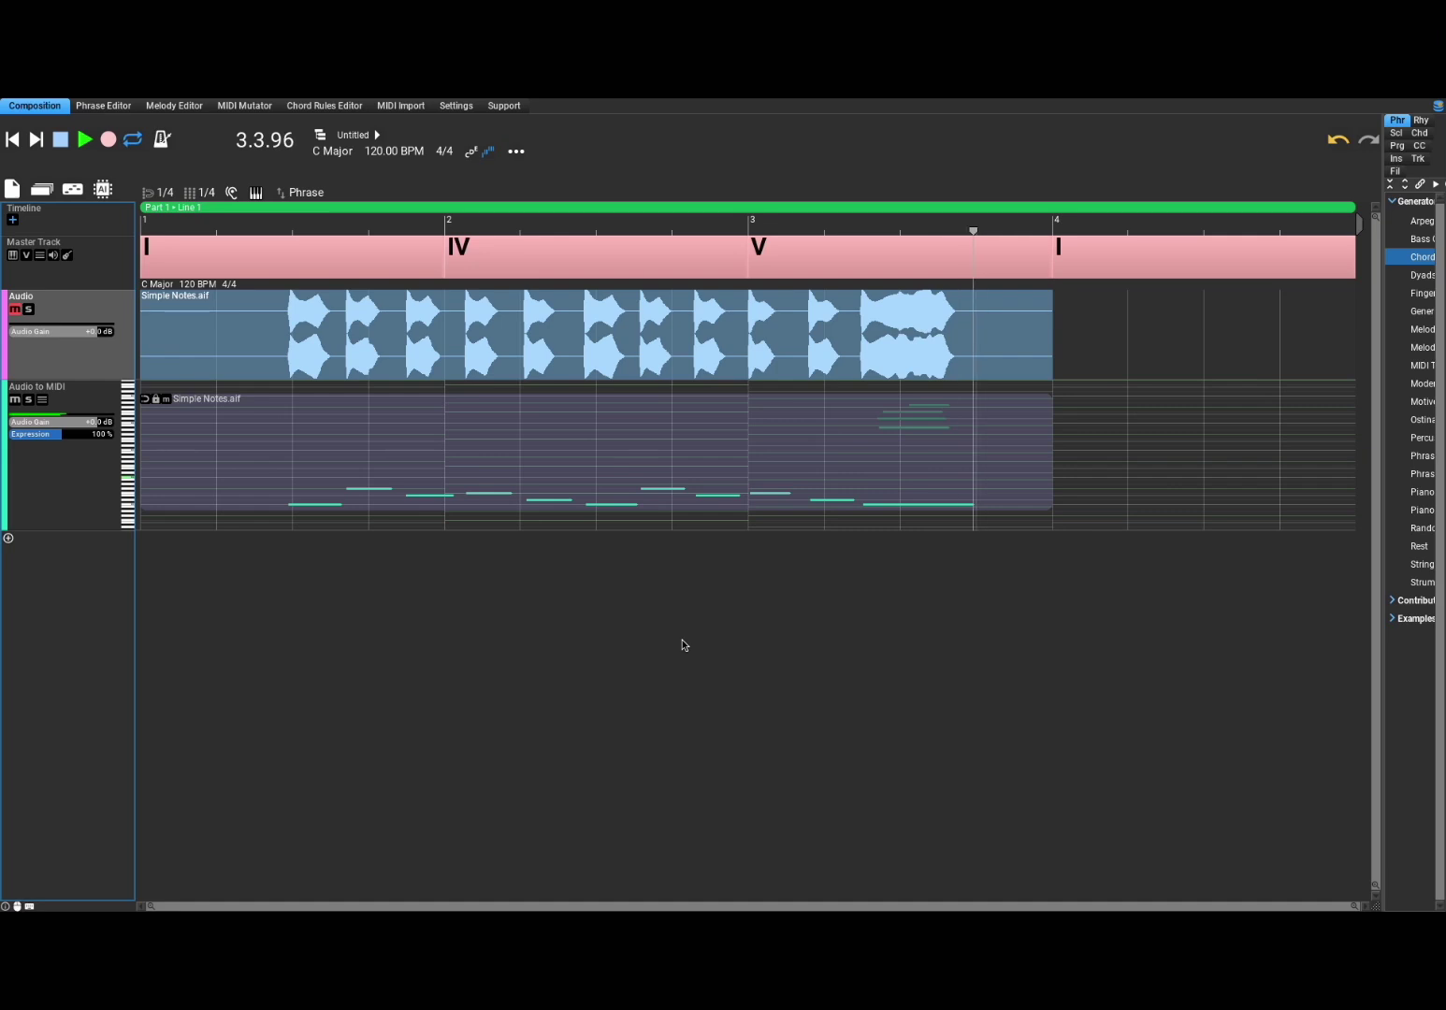
pyautogui.click(66, 144)
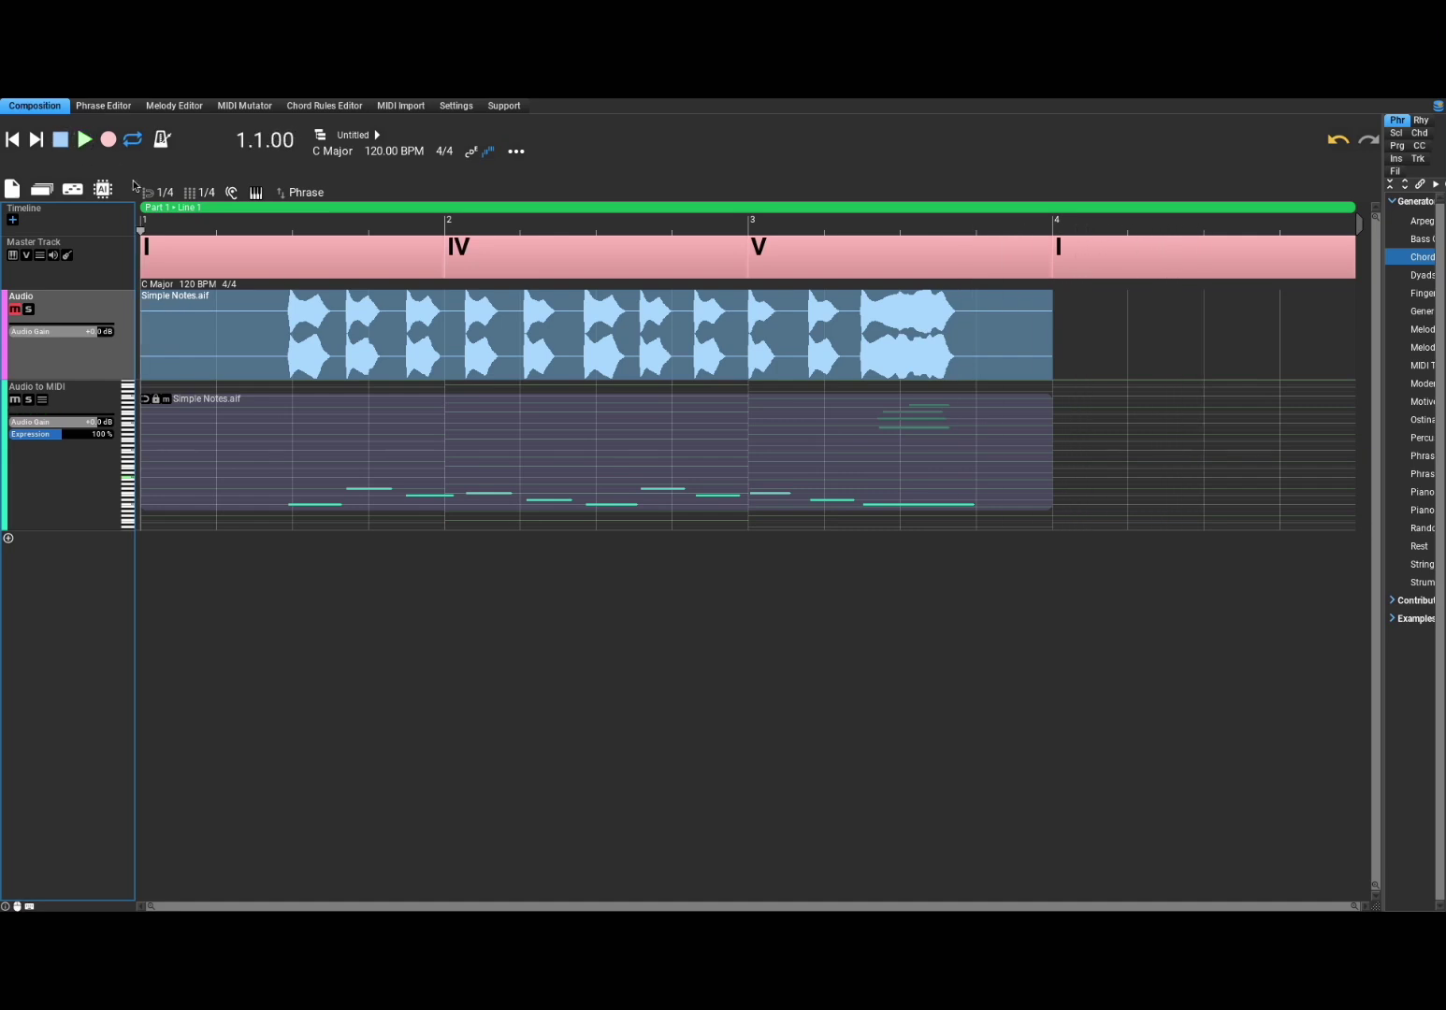
# Step: Delete the stray notes G#6, F6, D6 and A#5 in the Phrase Editor and apply the phrase
pyautogui.click(578, 444)
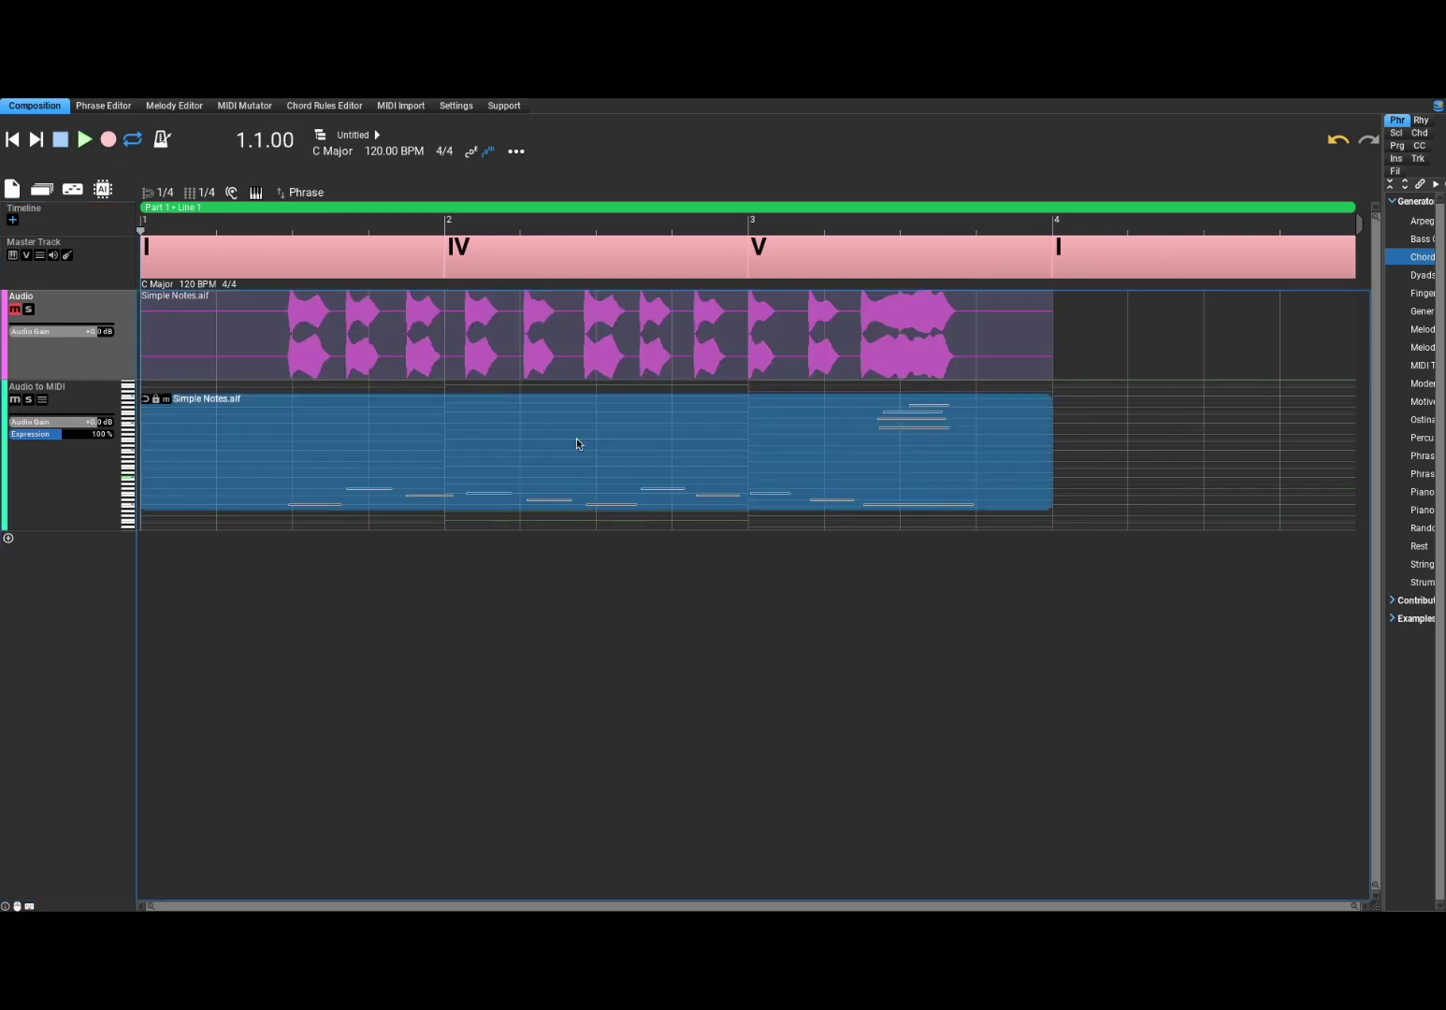
pyautogui.doubleClick(578, 443)
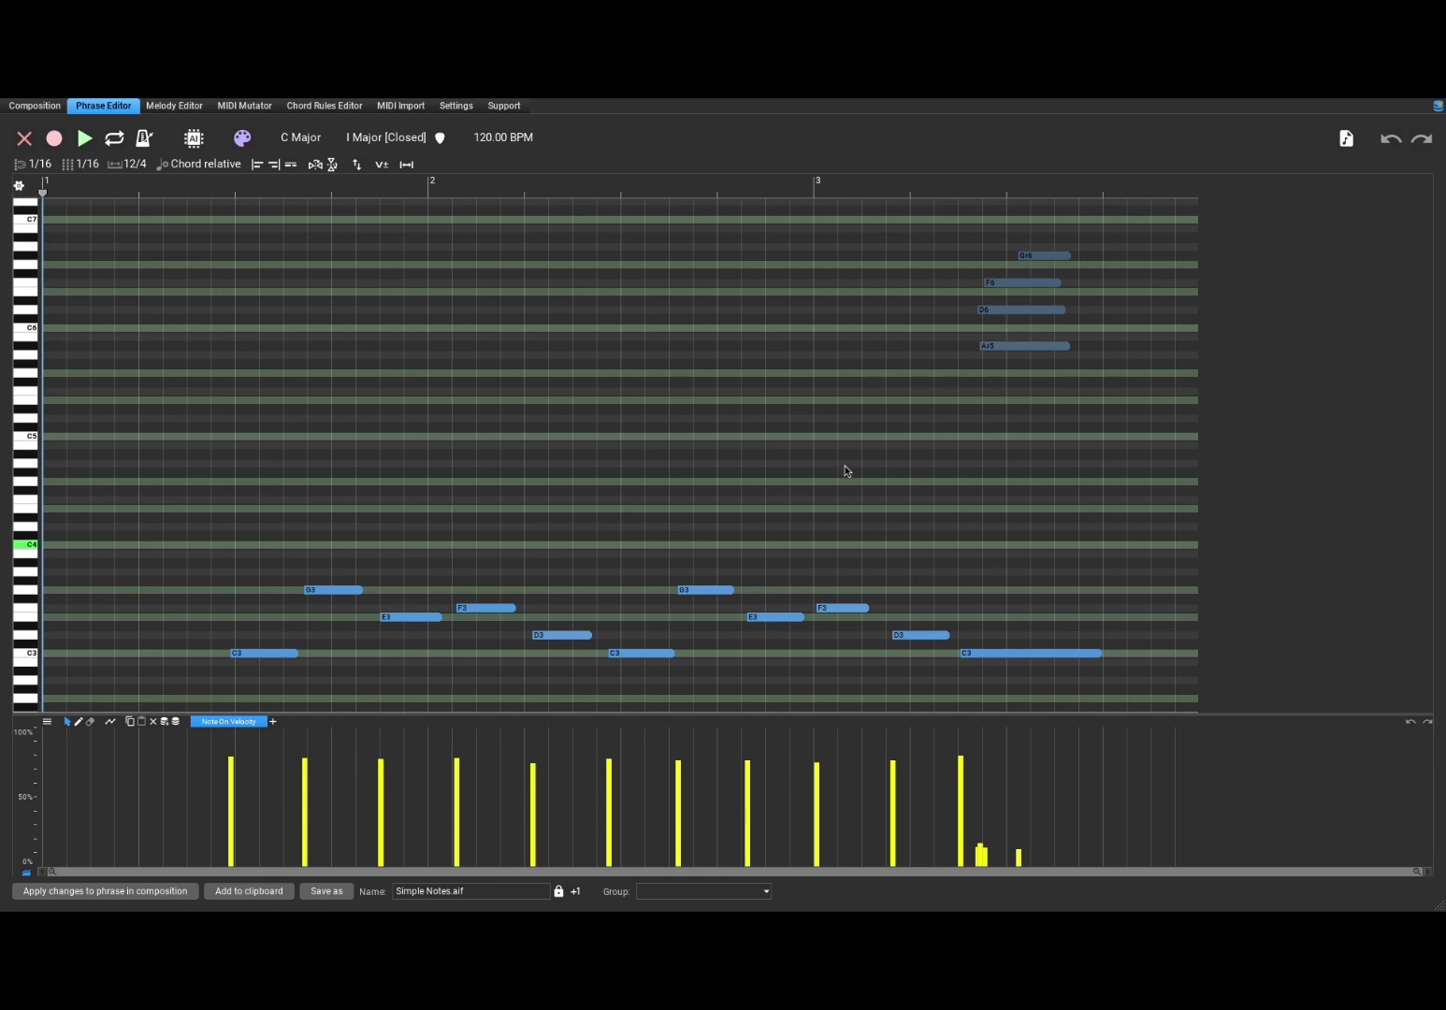
pyautogui.moveTo(931, 225); pyautogui.dragTo(1164, 431)
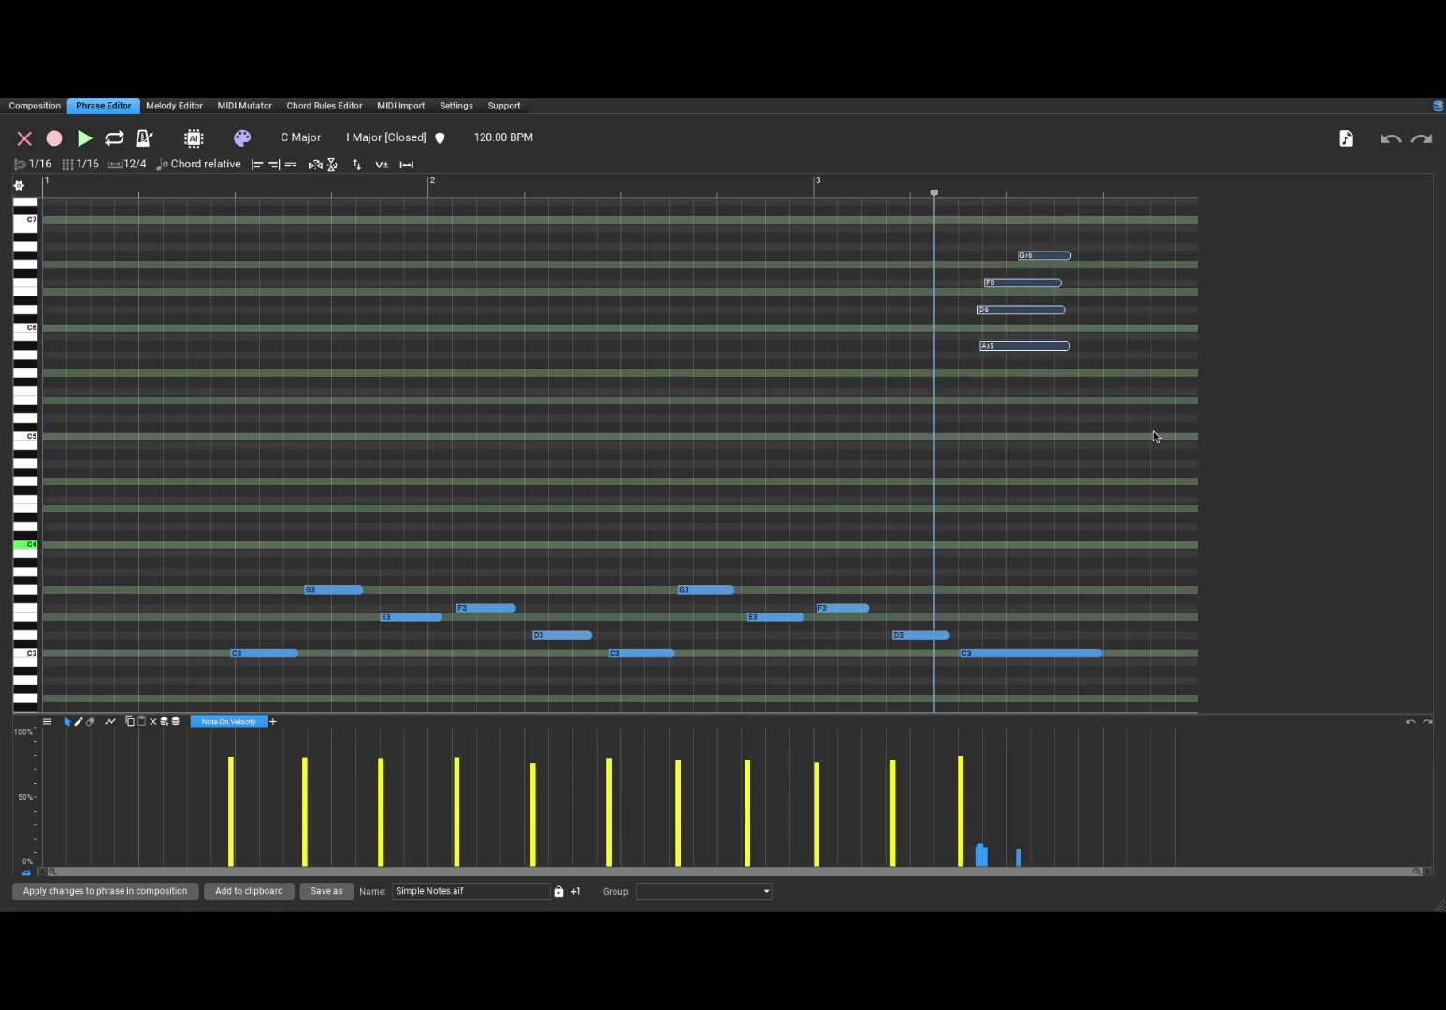
pyautogui.press('Delete')
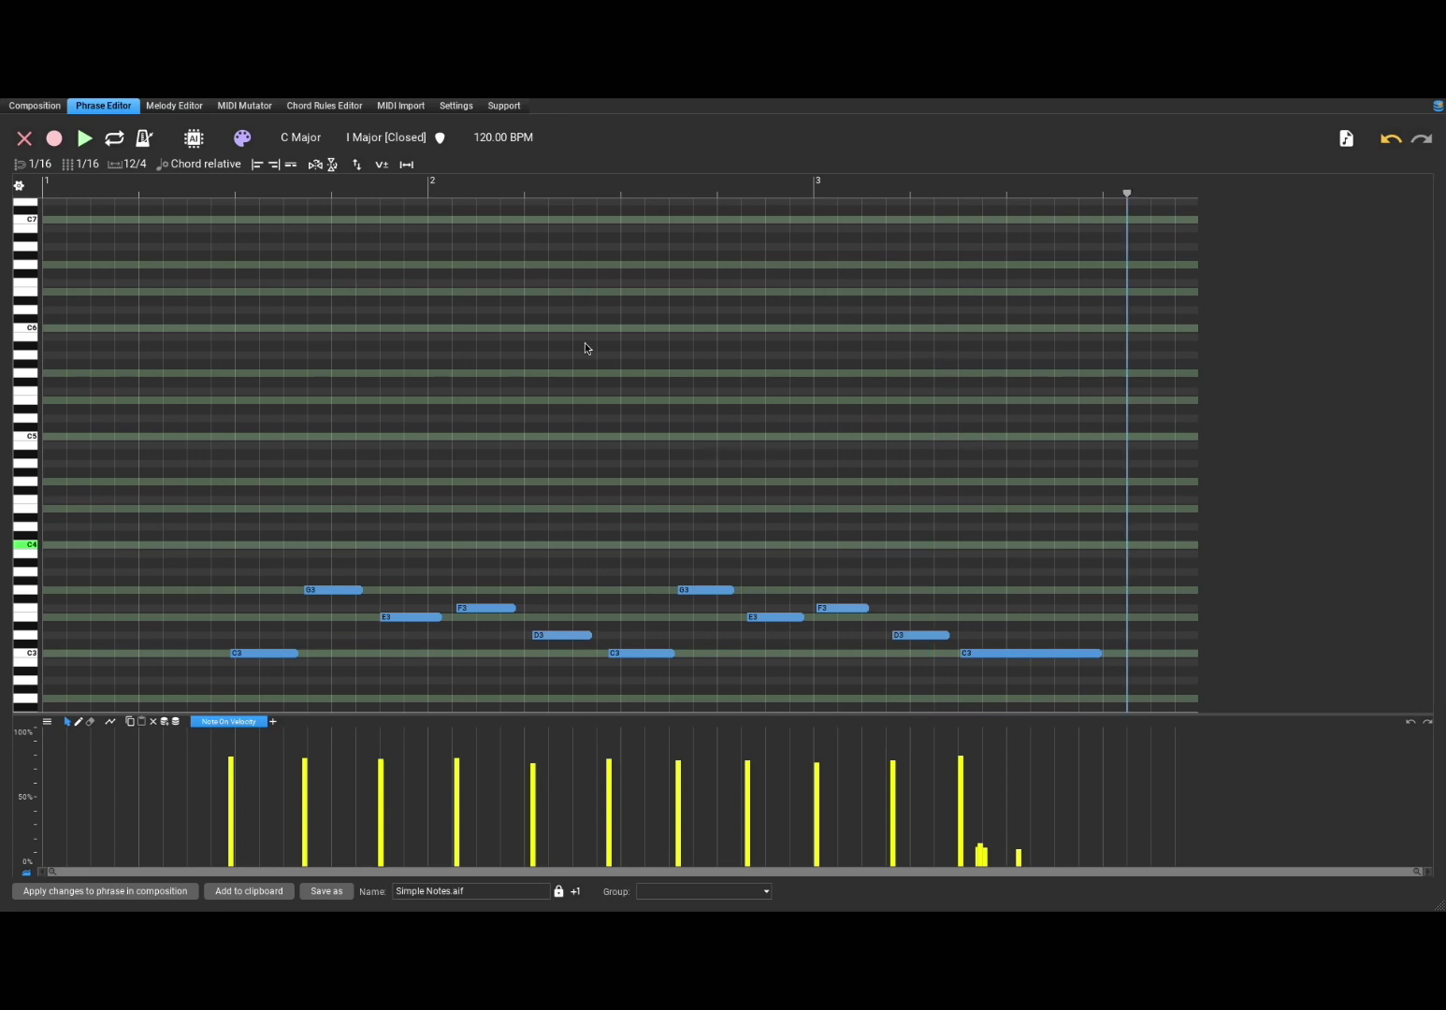
pyautogui.click(49, 891)
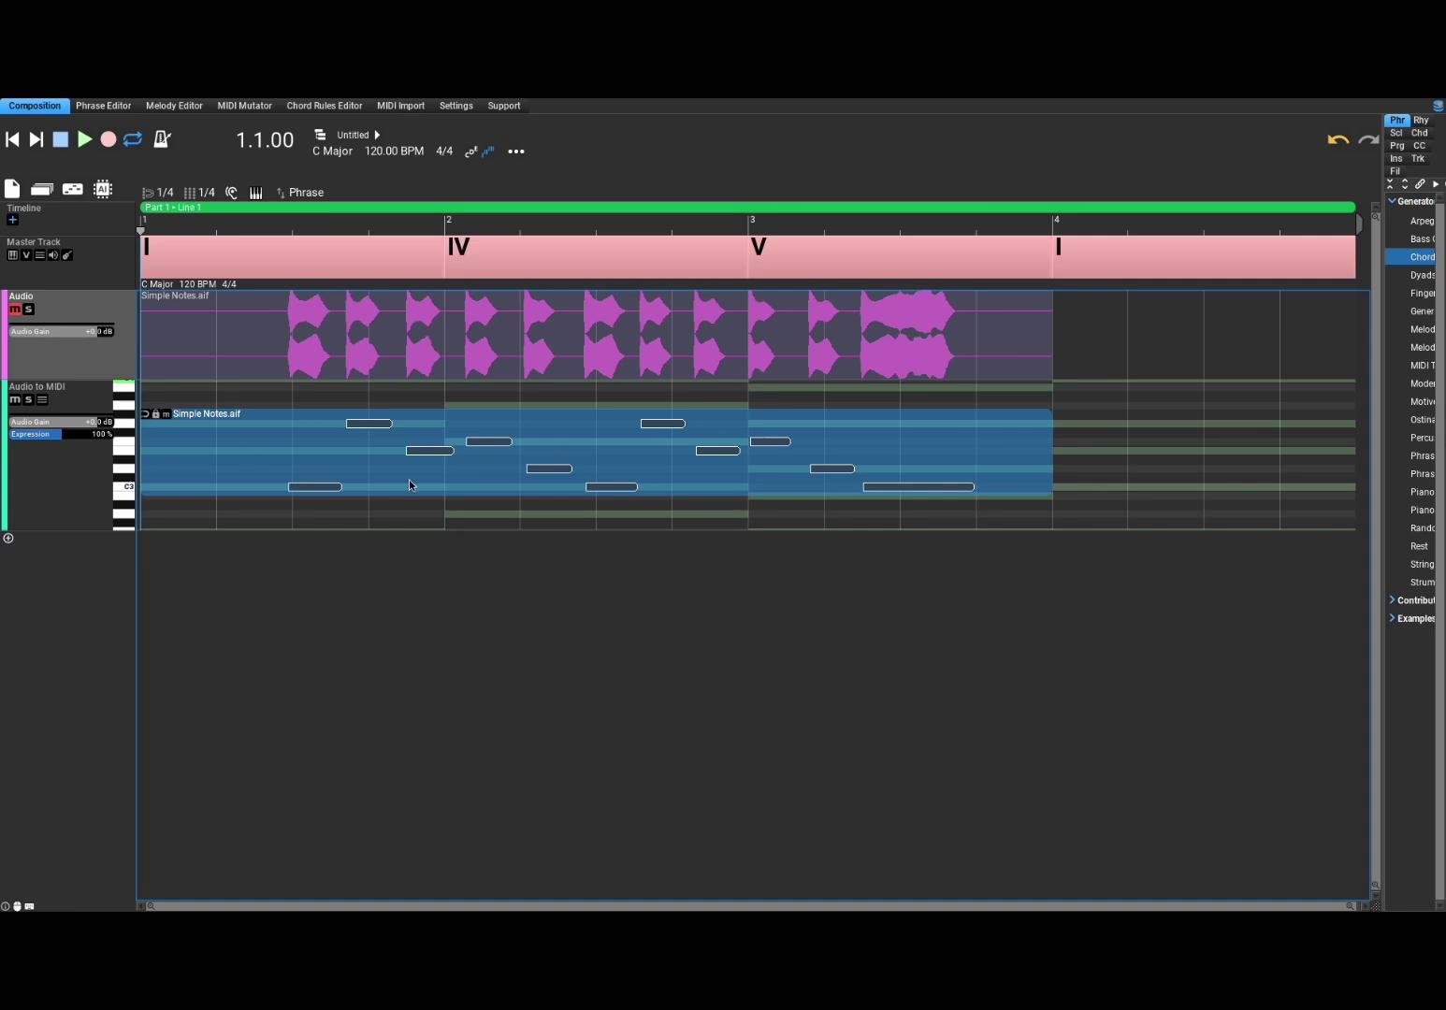
# Step: Play the composition to hear the cleaned Audio to MIDI notes alone
pyautogui.click(83, 141)
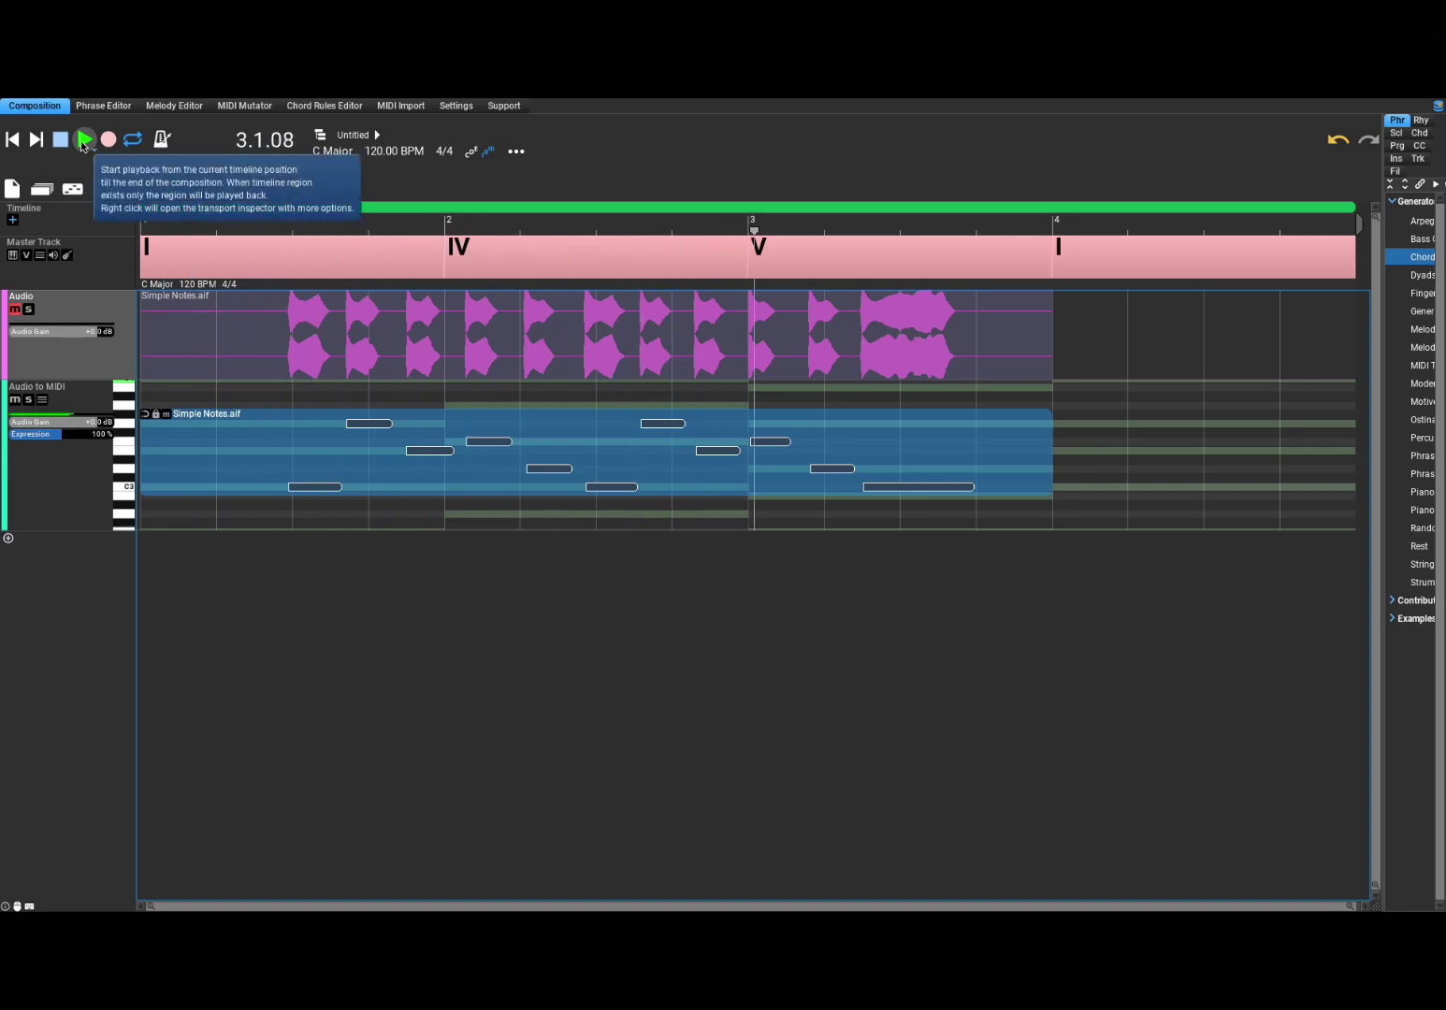
# Step: Stop playback and reconvert the audio clip to MIDI with unchanged settings
pyautogui.press('space')
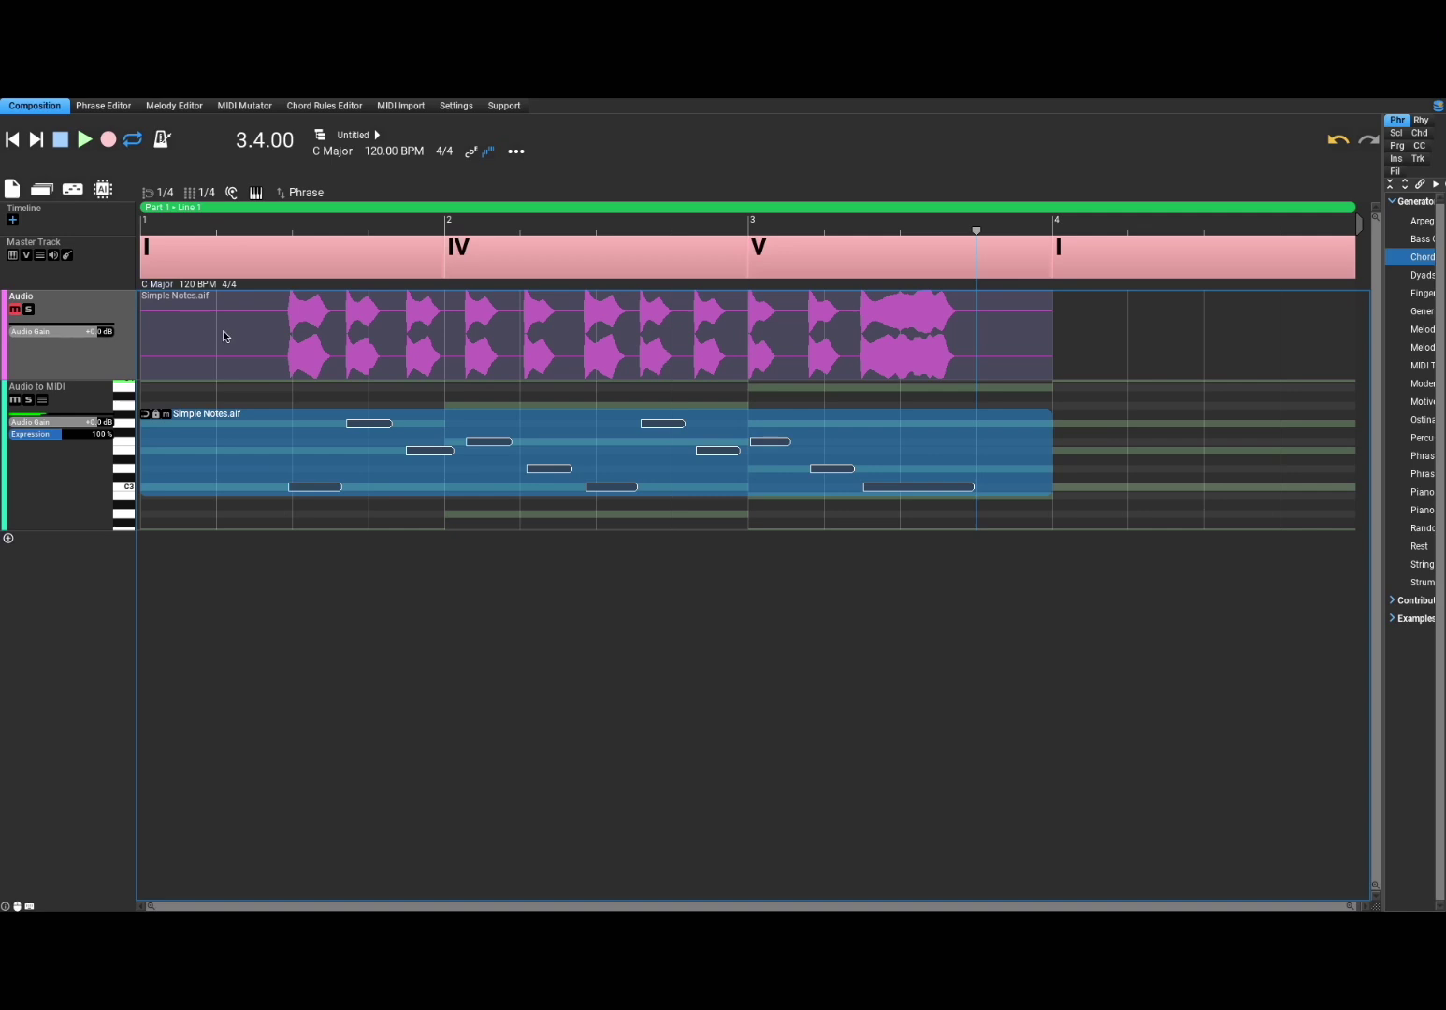
pyautogui.rightClick(223, 328)
pyautogui.click(281, 465)
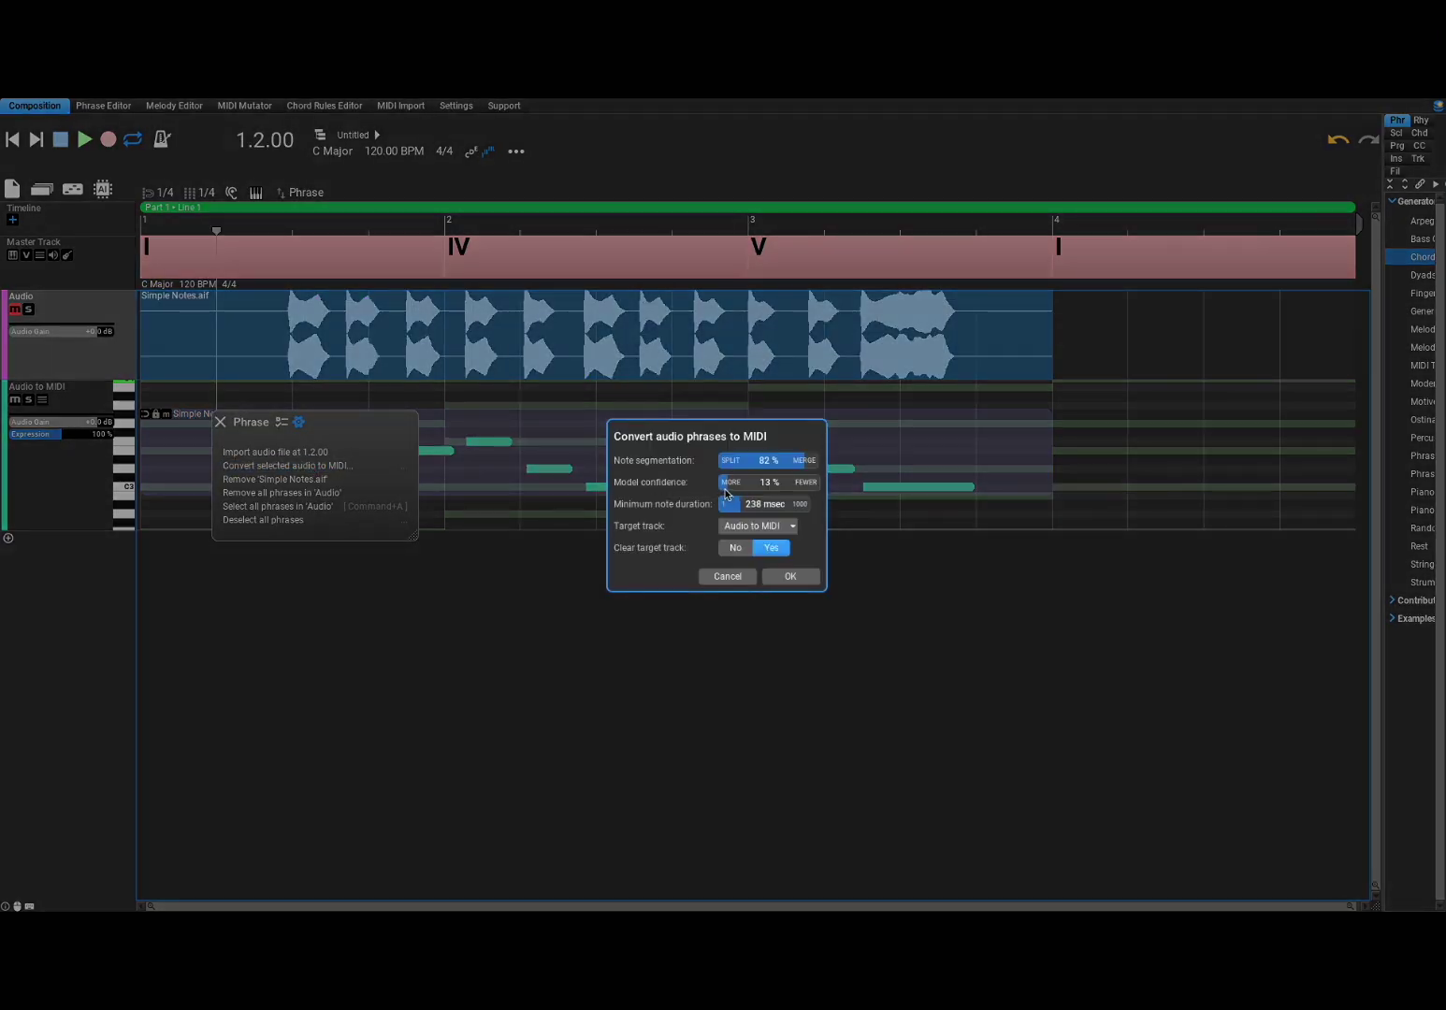
pyautogui.click(781, 578)
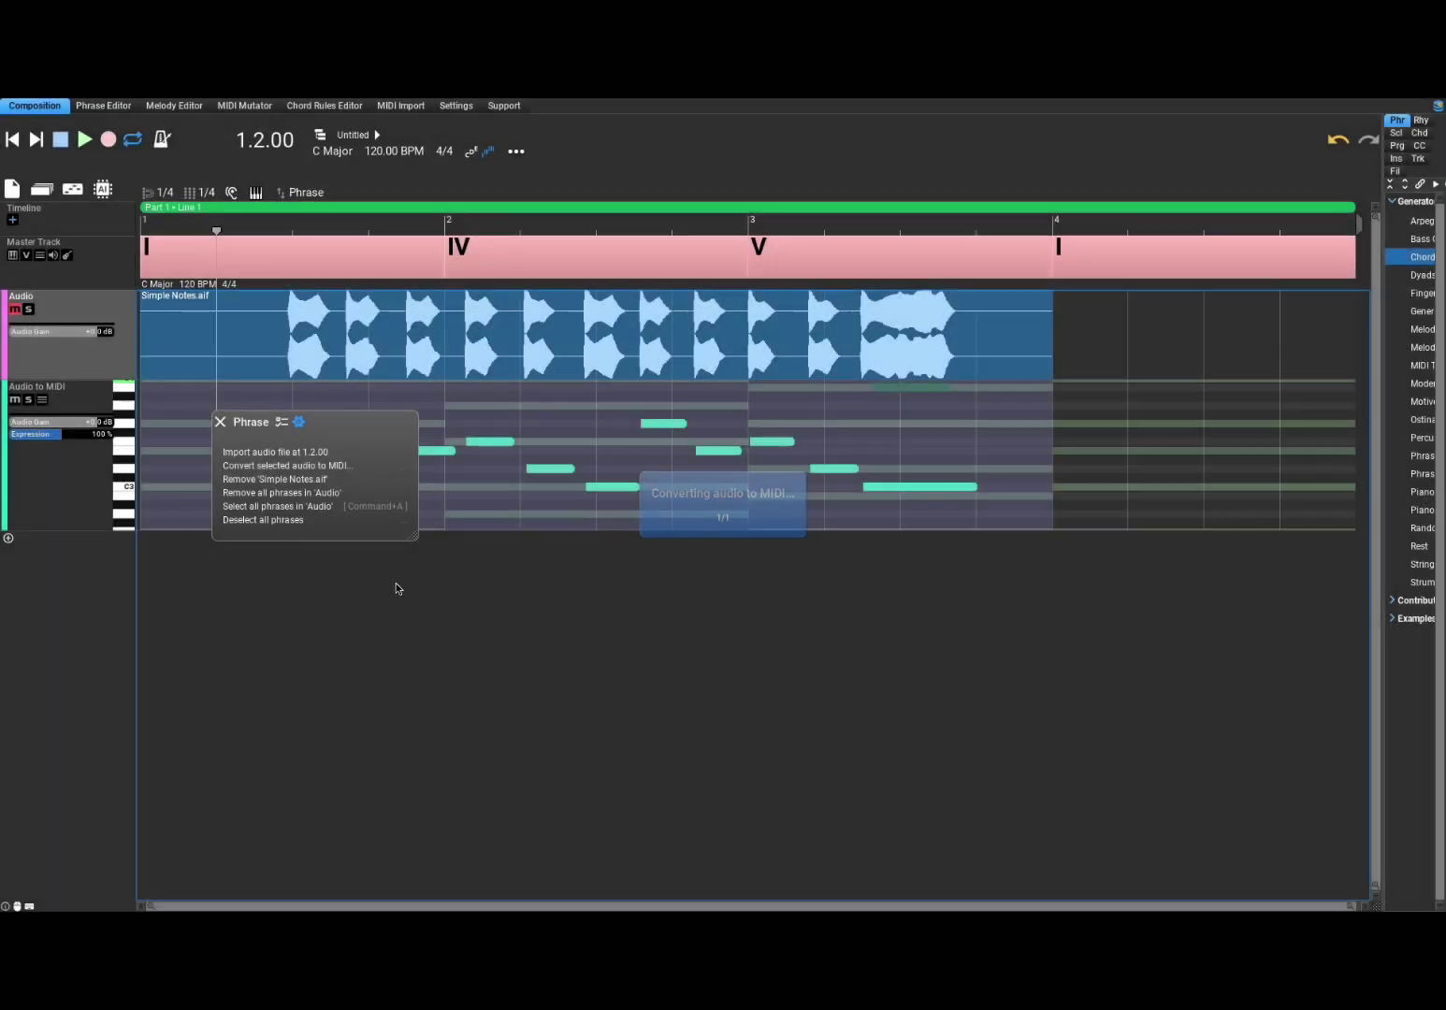
pyautogui.click(221, 424)
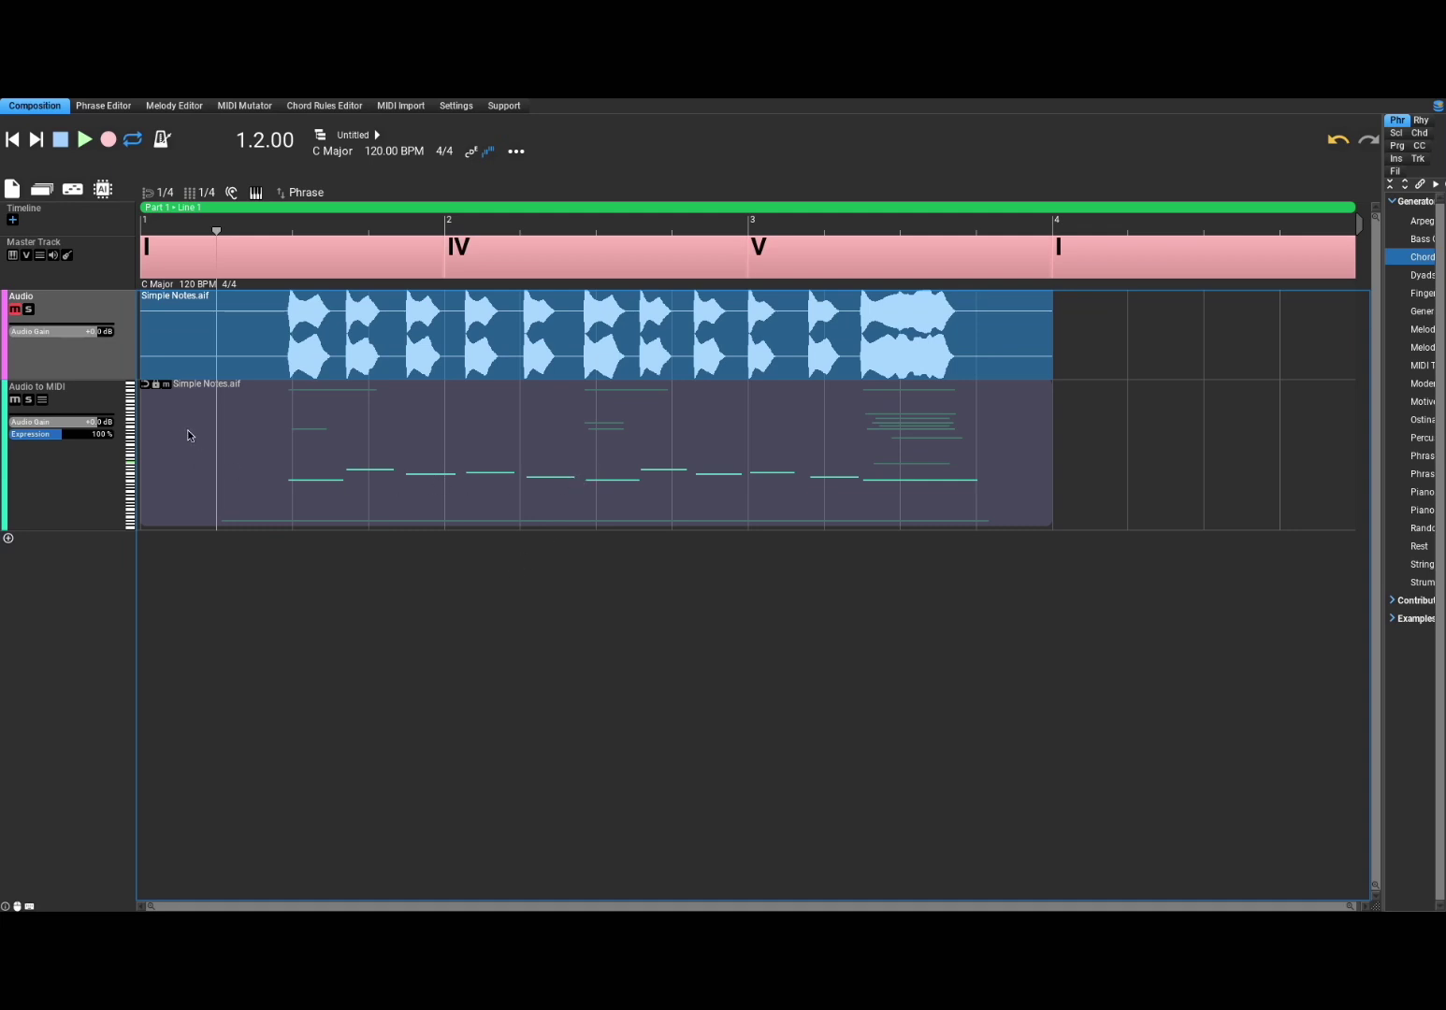
# Step: Reconvert with model confidence at 32 % and play the new MIDI phrase
pyautogui.rightClick(208, 355)
pyautogui.click(272, 465)
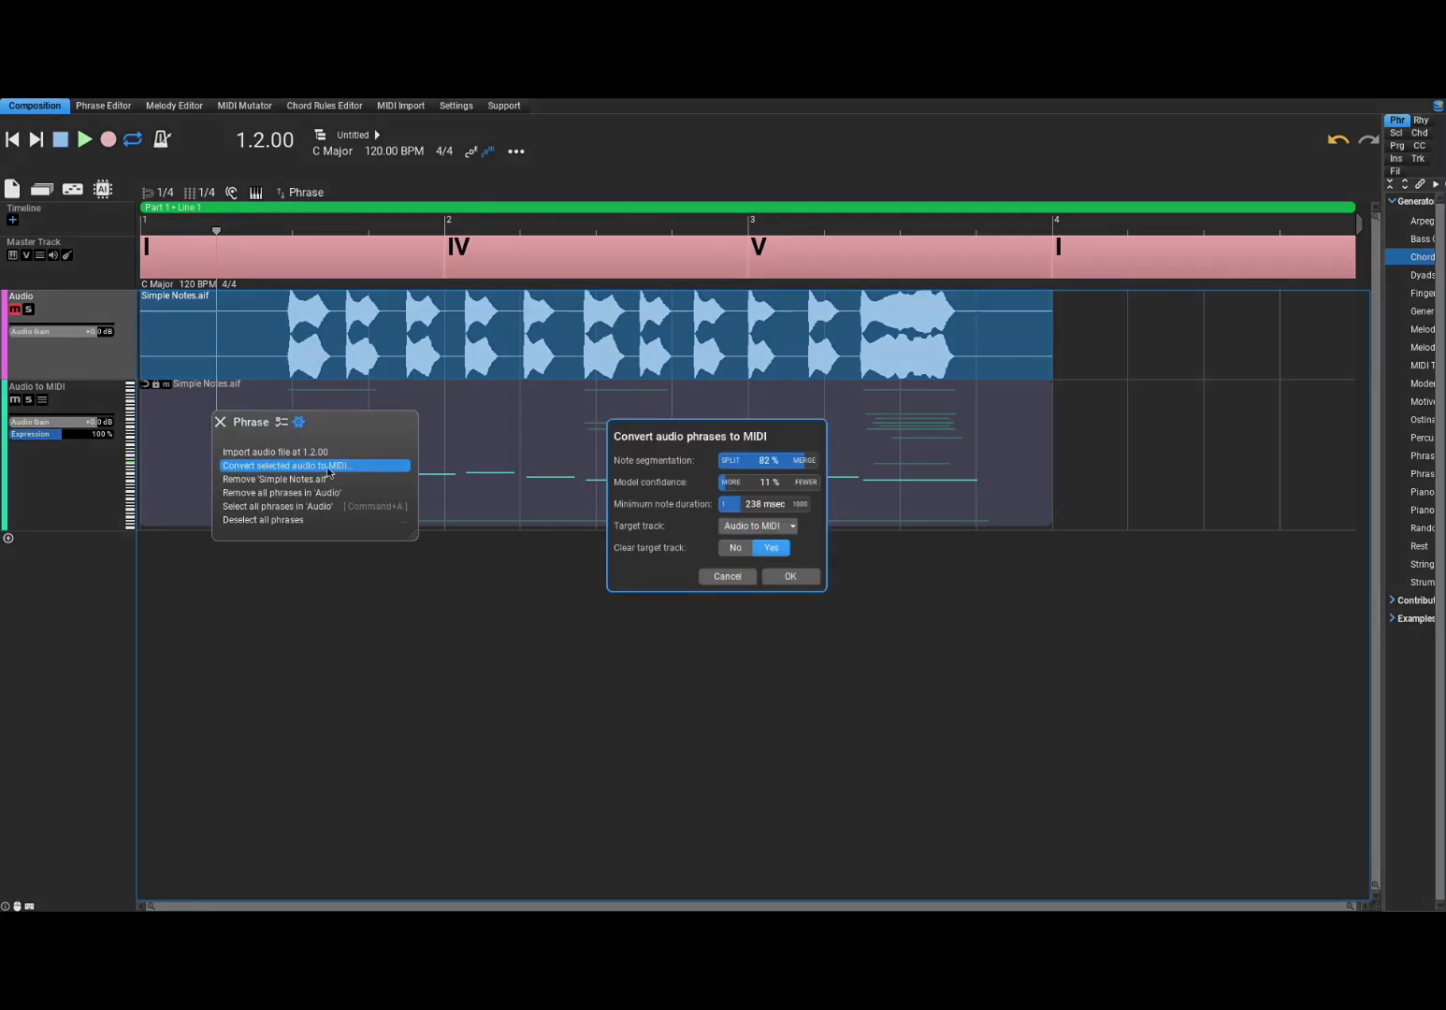
pyautogui.click(764, 483)
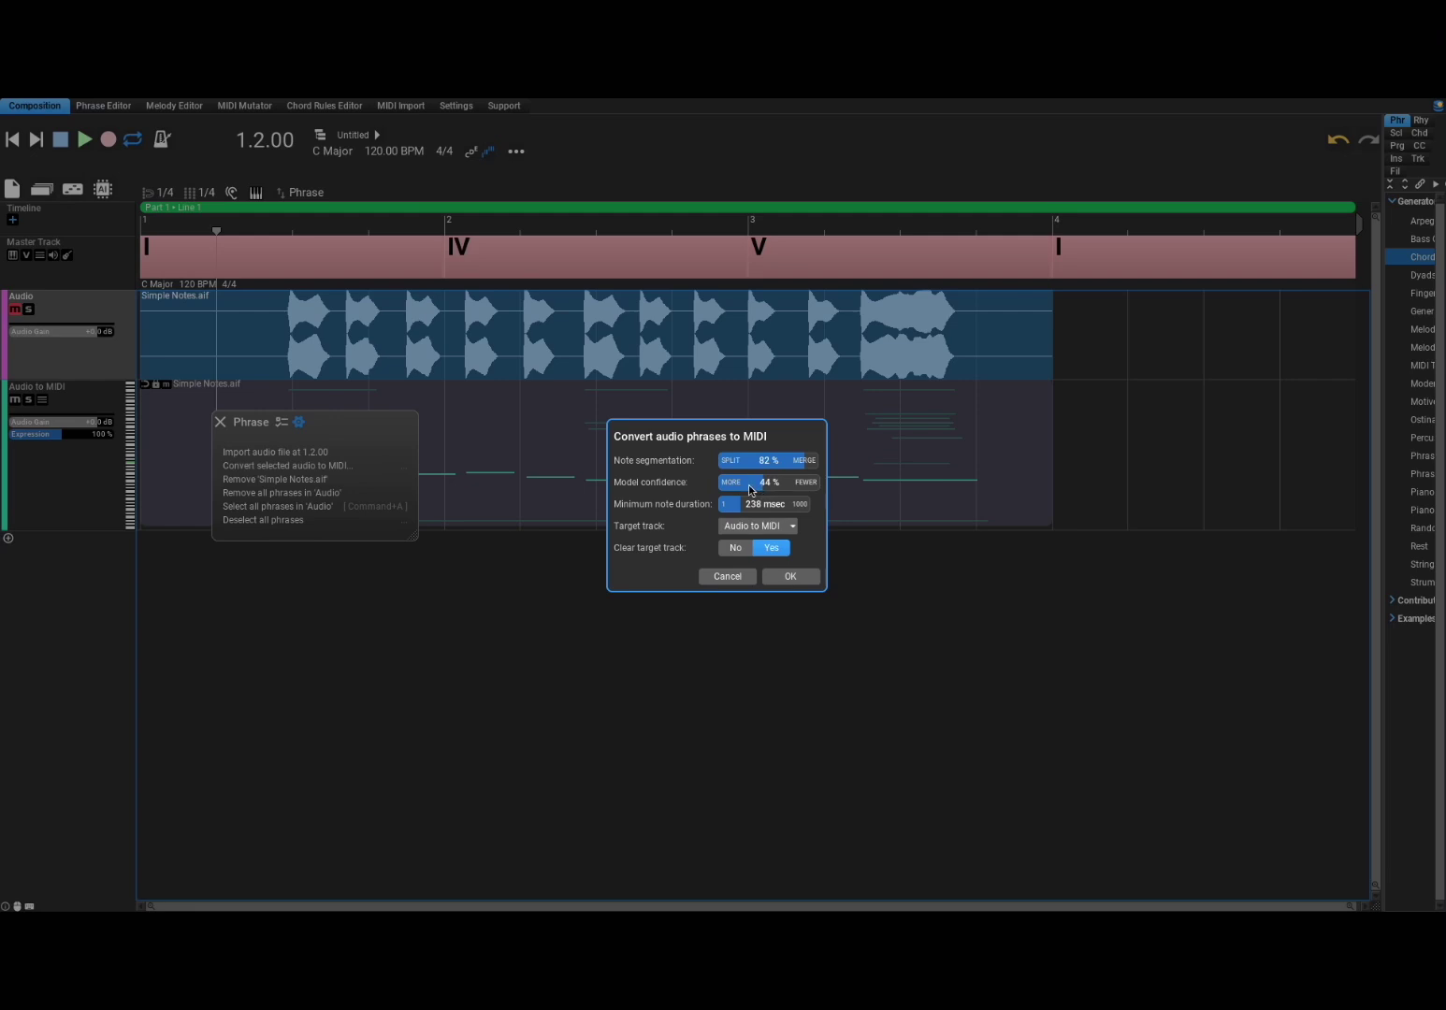
pyautogui.moveTo(749, 487); pyautogui.dragTo(741, 487)
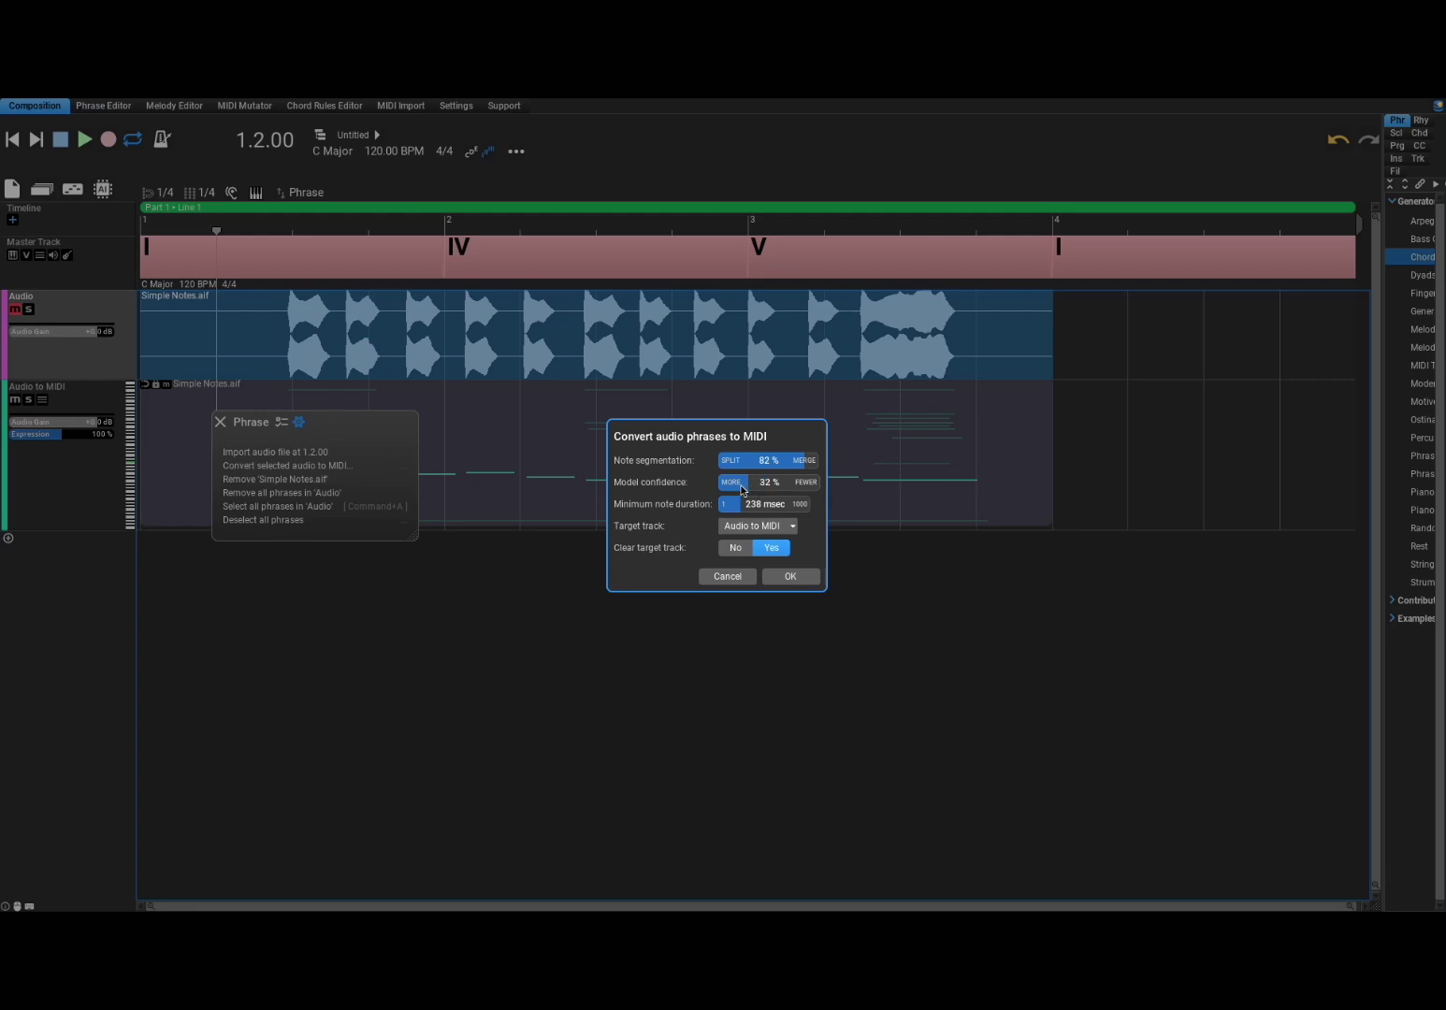
pyautogui.click(788, 576)
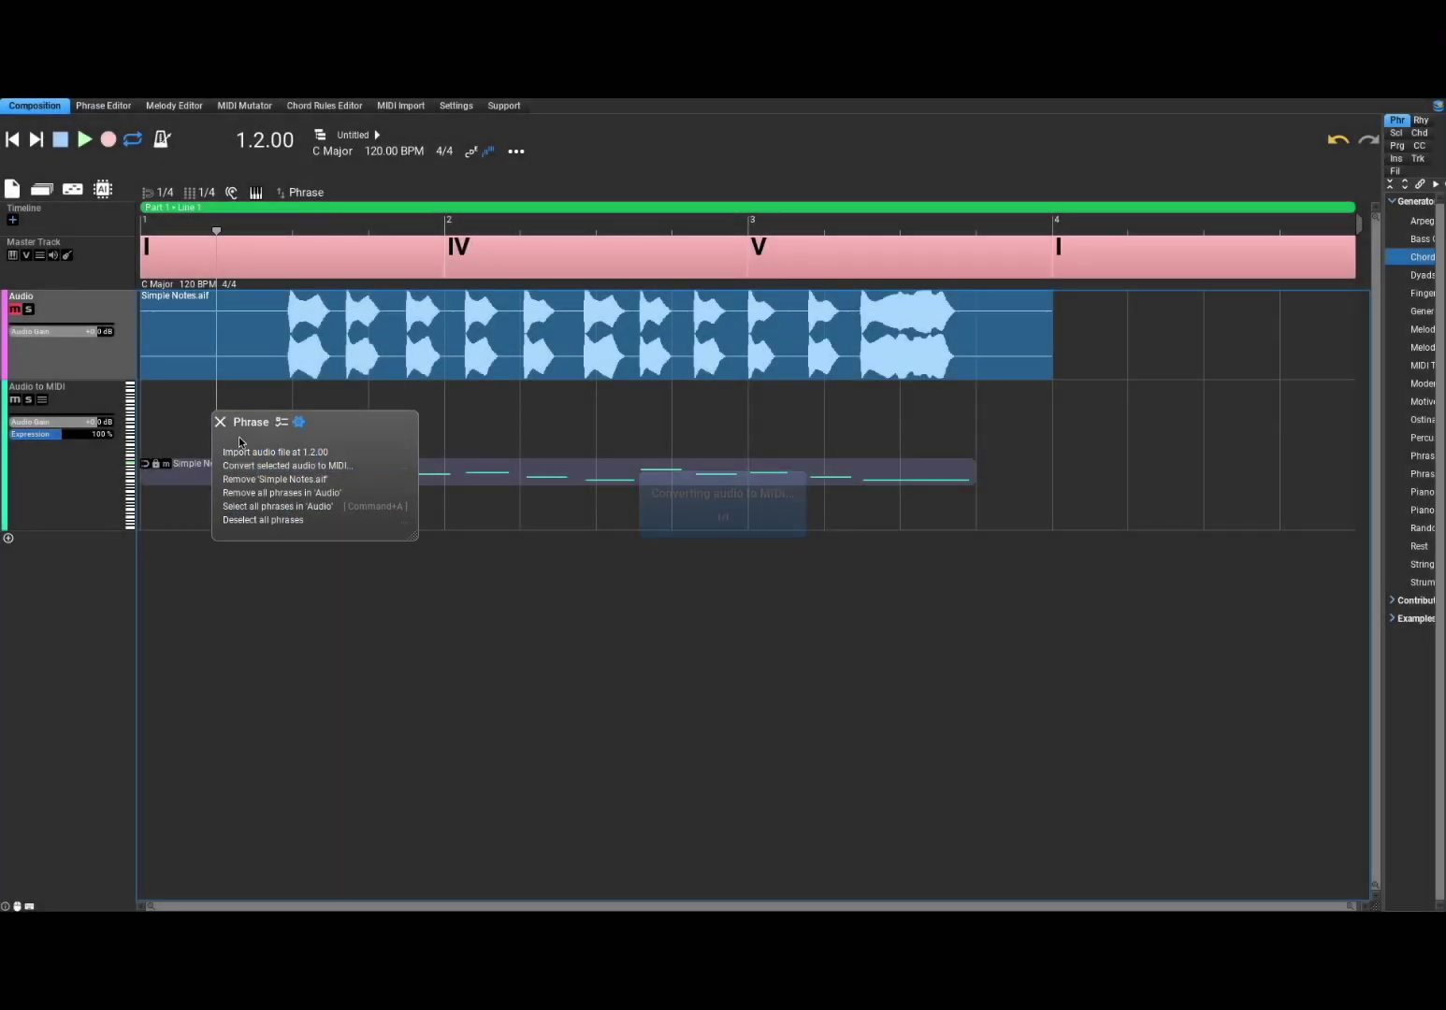
pyautogui.click(219, 423)
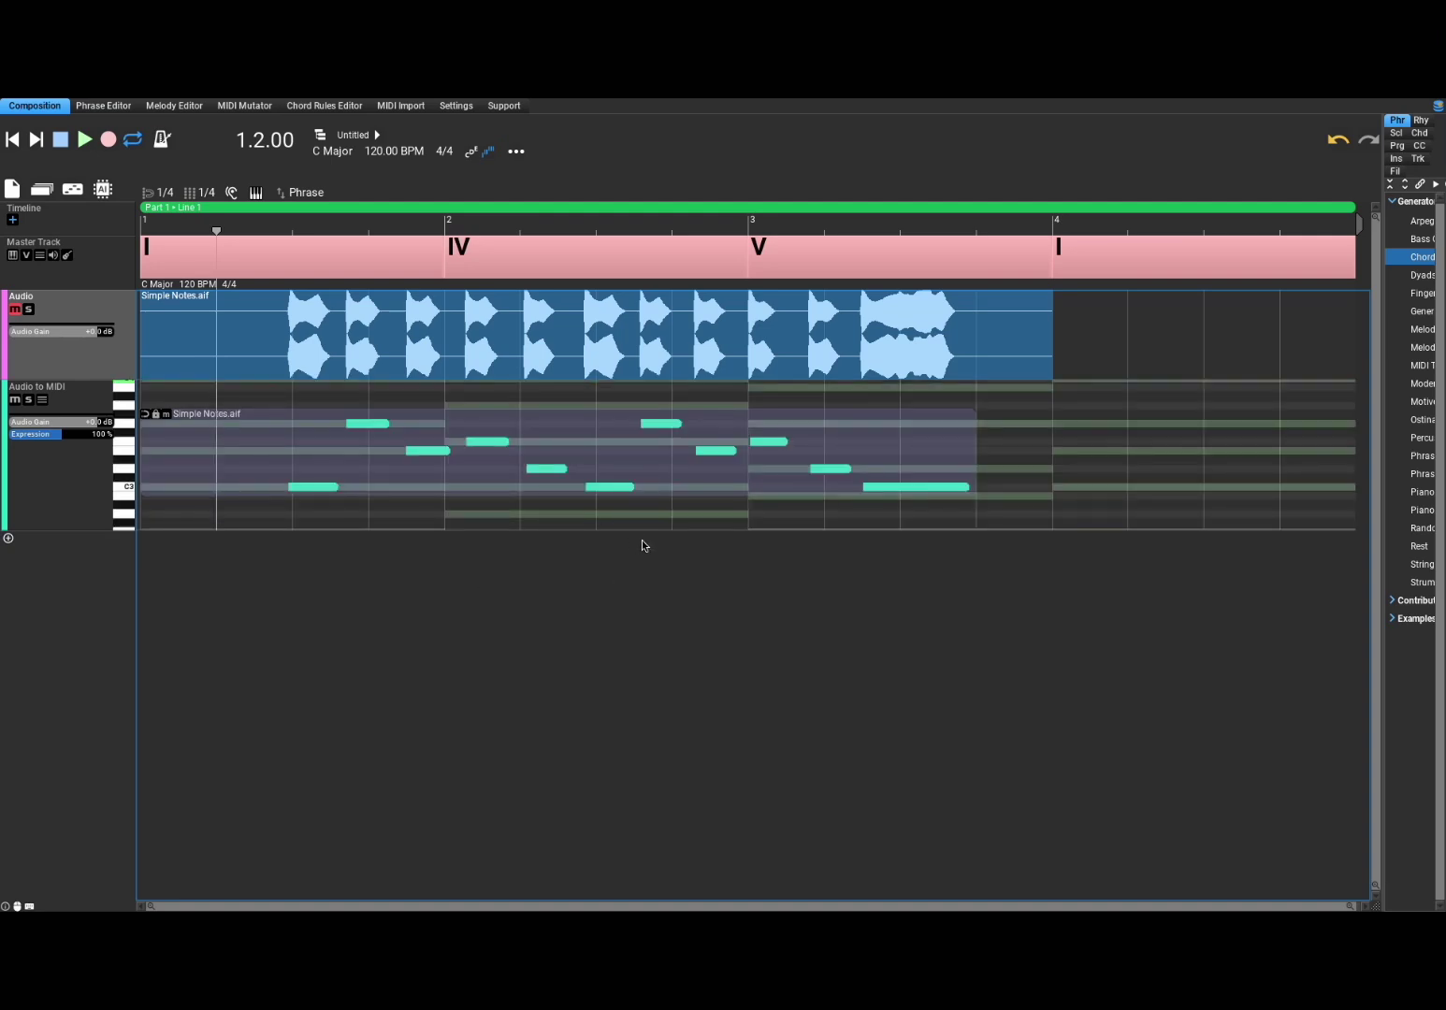
pyautogui.click(91, 146)
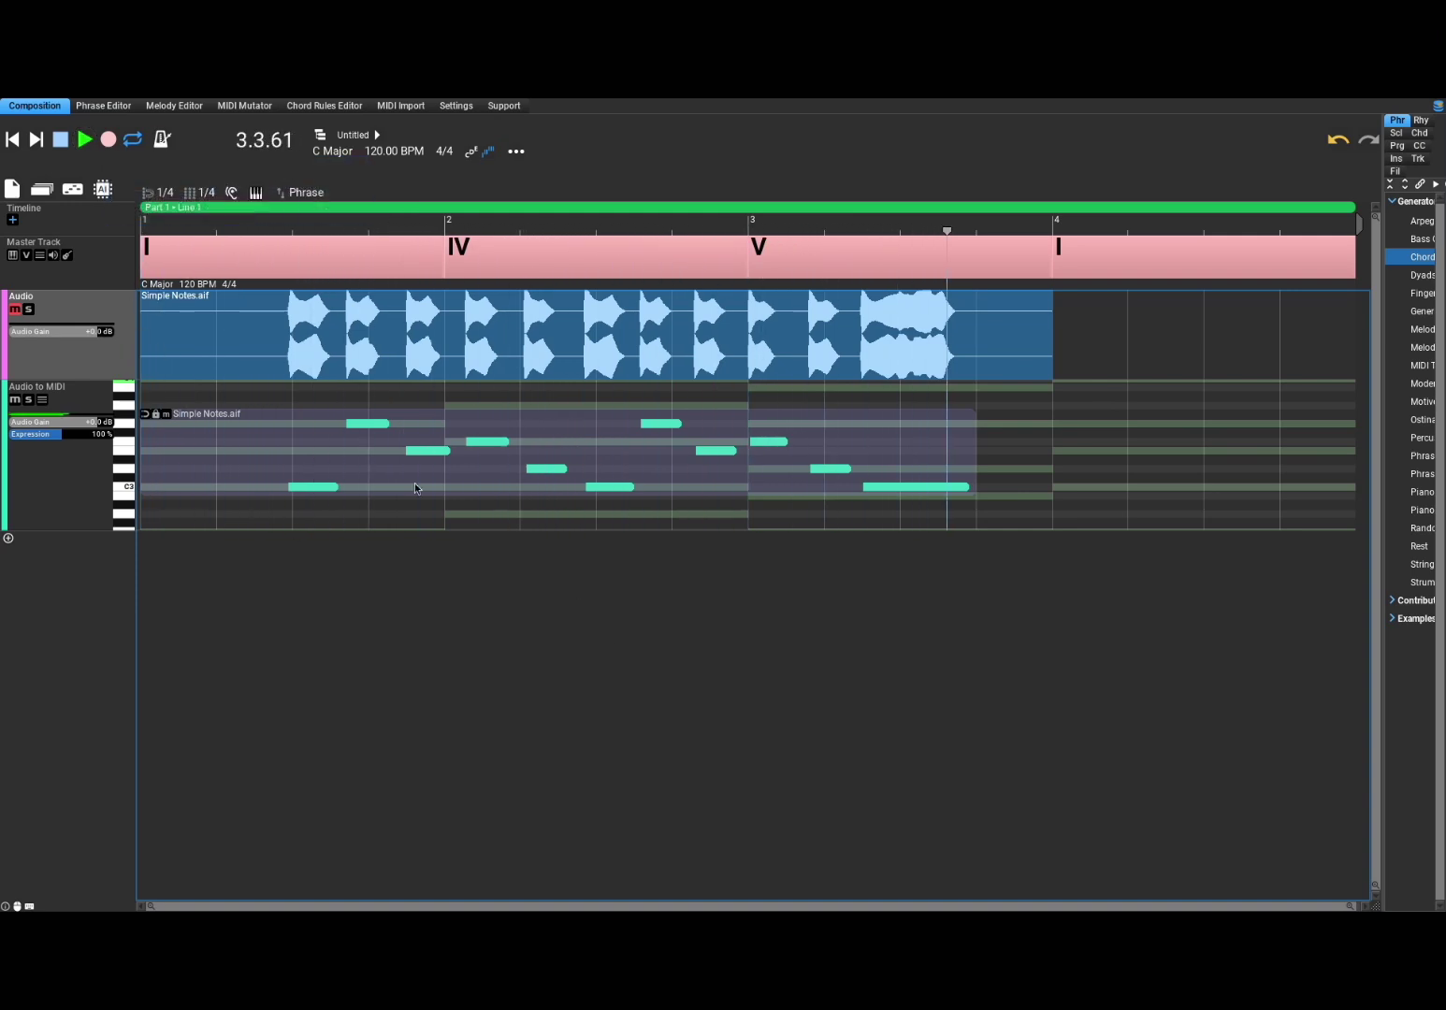
# Step: Reconvert the audio with minimum note duration raised to 460 msec
pyautogui.rightClick(210, 329)
pyautogui.click(285, 465)
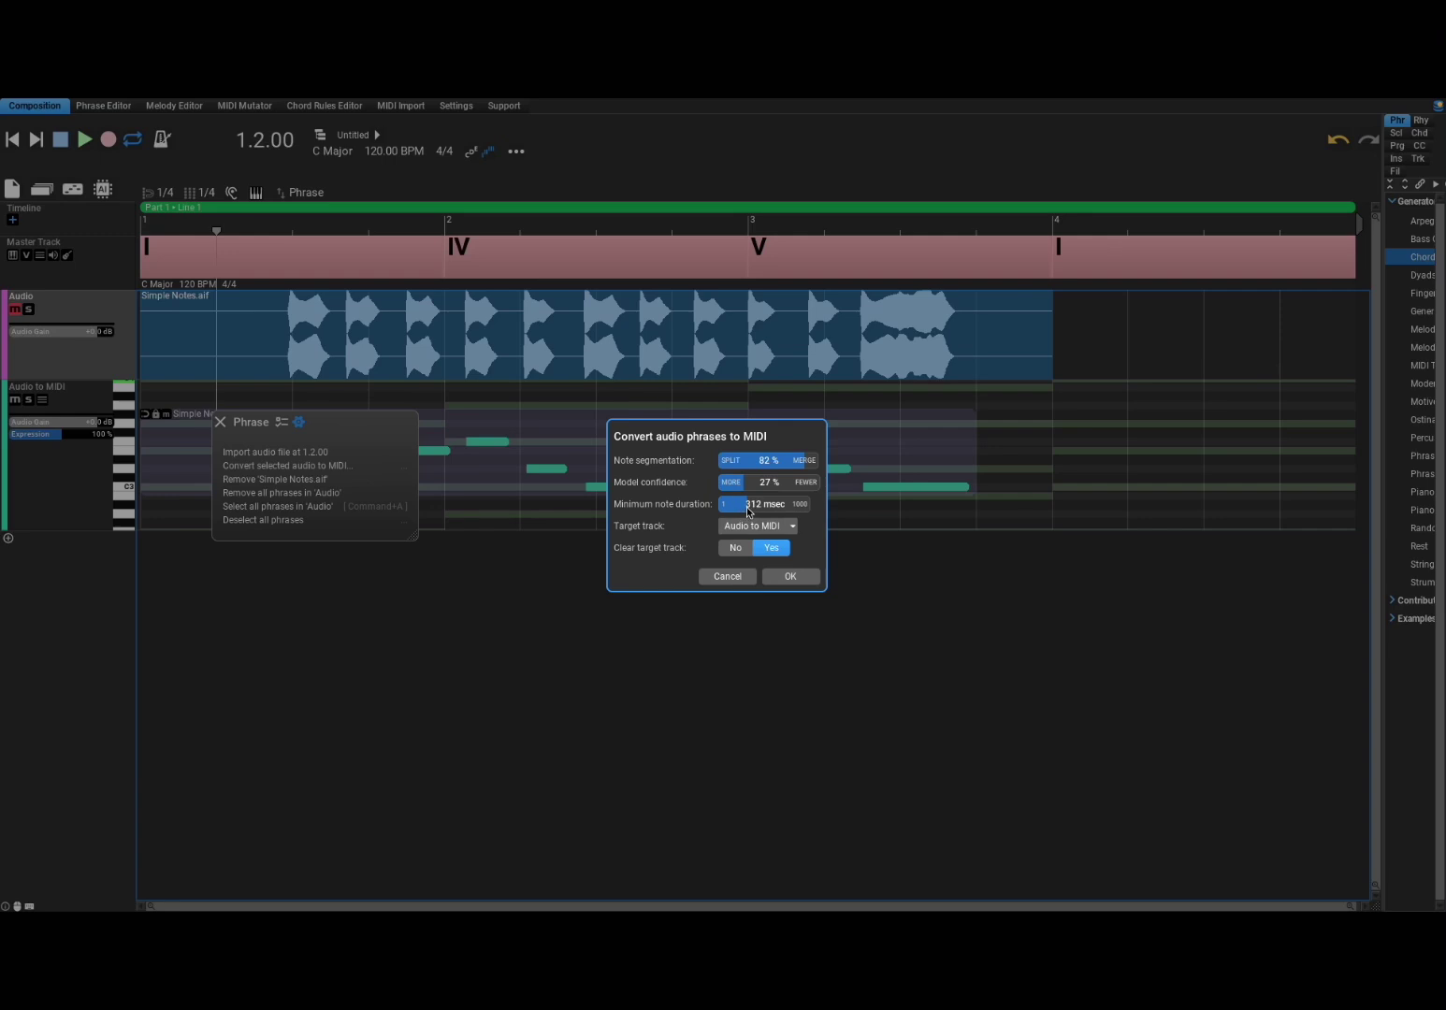
pyautogui.moveTo(751, 507); pyautogui.dragTo(764, 508)
pyautogui.click(786, 576)
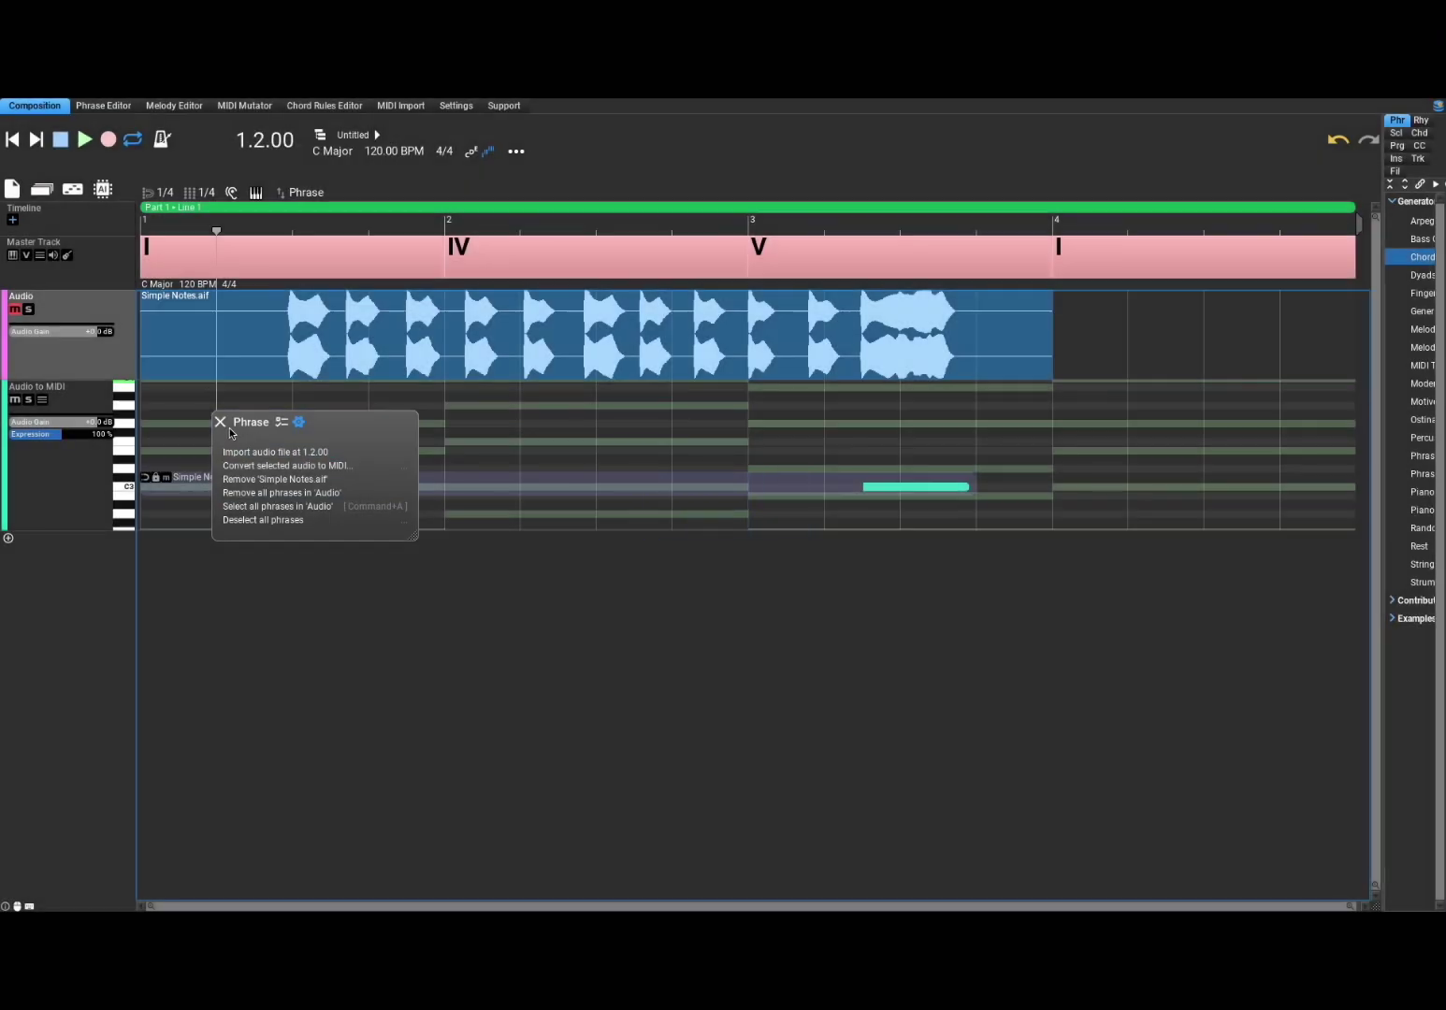
pyautogui.click(222, 422)
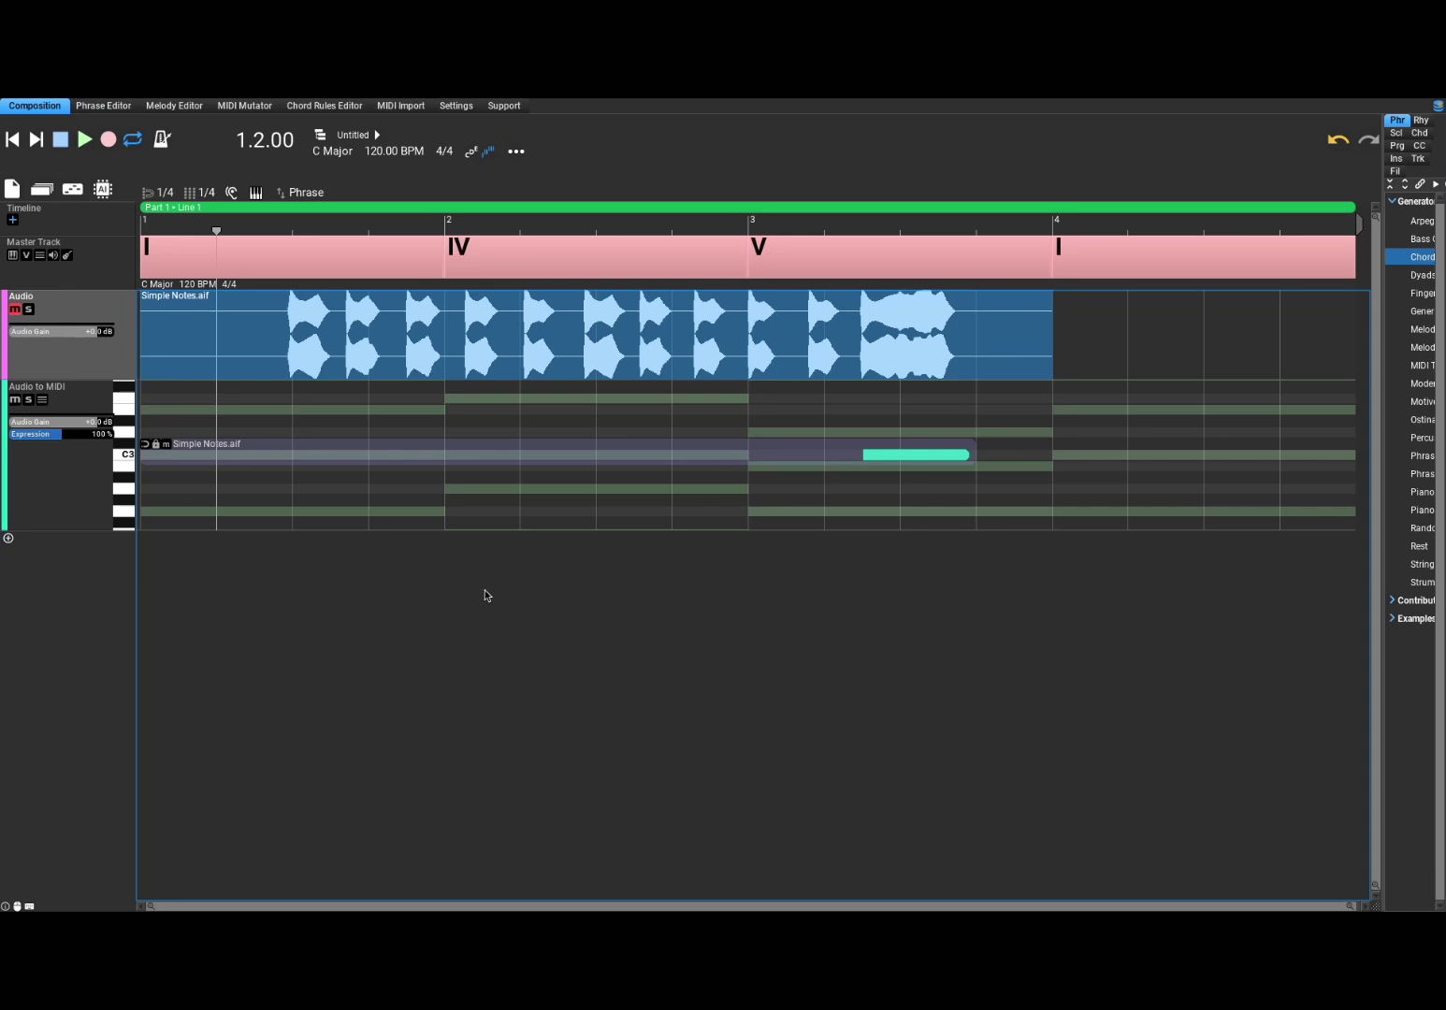
# Step: Reconvert with minimum note duration shortened to about 107 msec
pyautogui.click(241, 372)
pyautogui.click(285, 465)
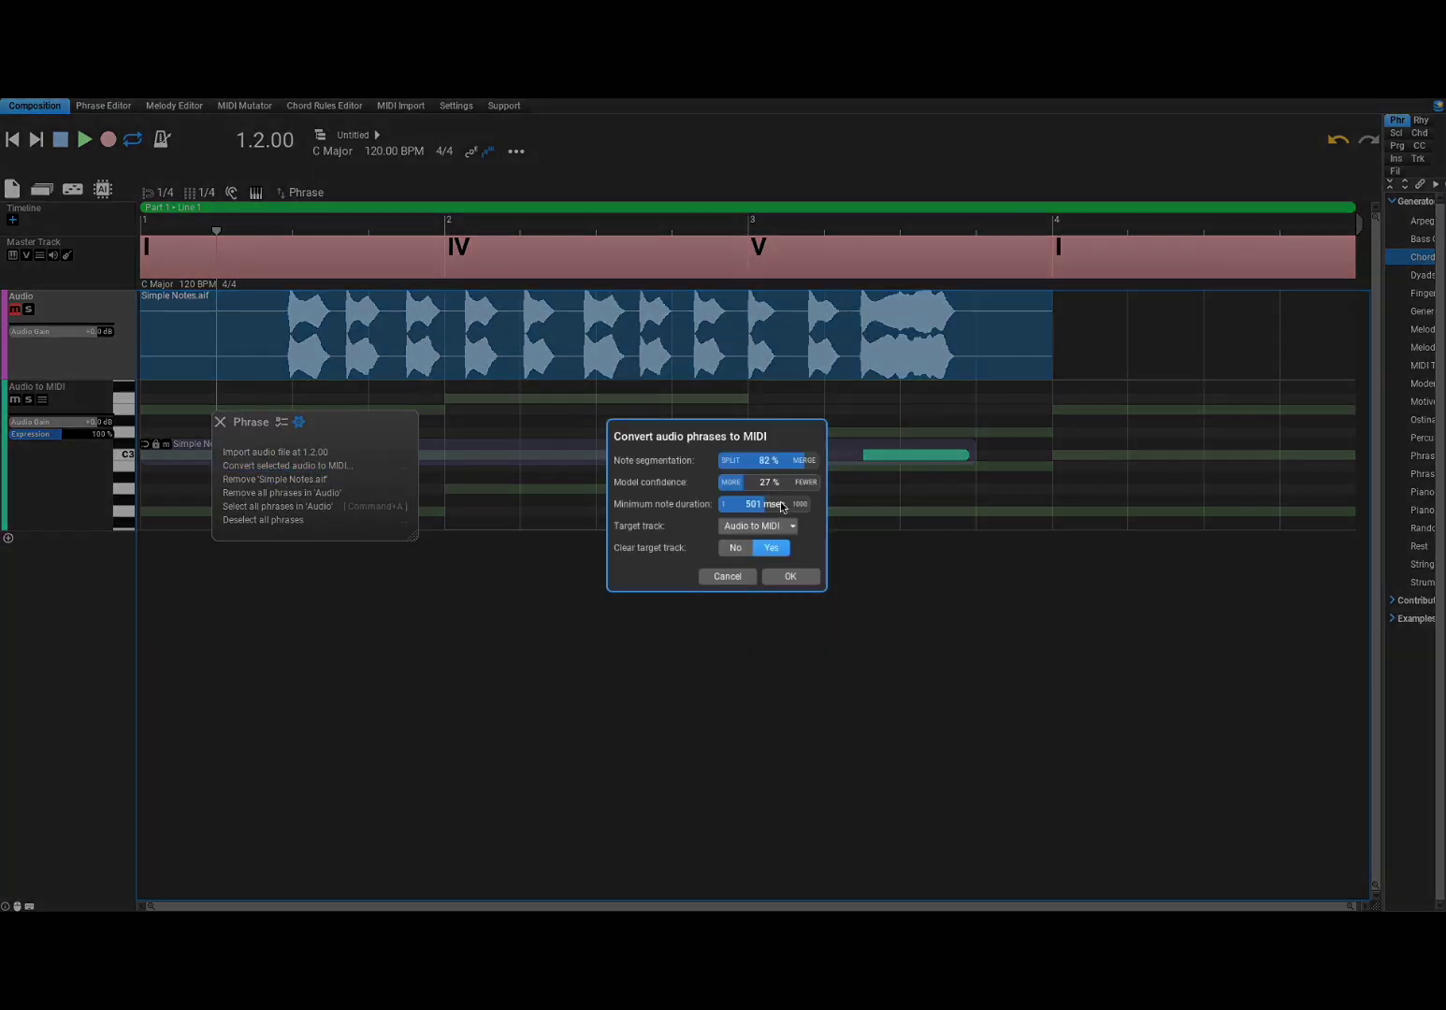
pyautogui.click(733, 505)
pyautogui.click(791, 577)
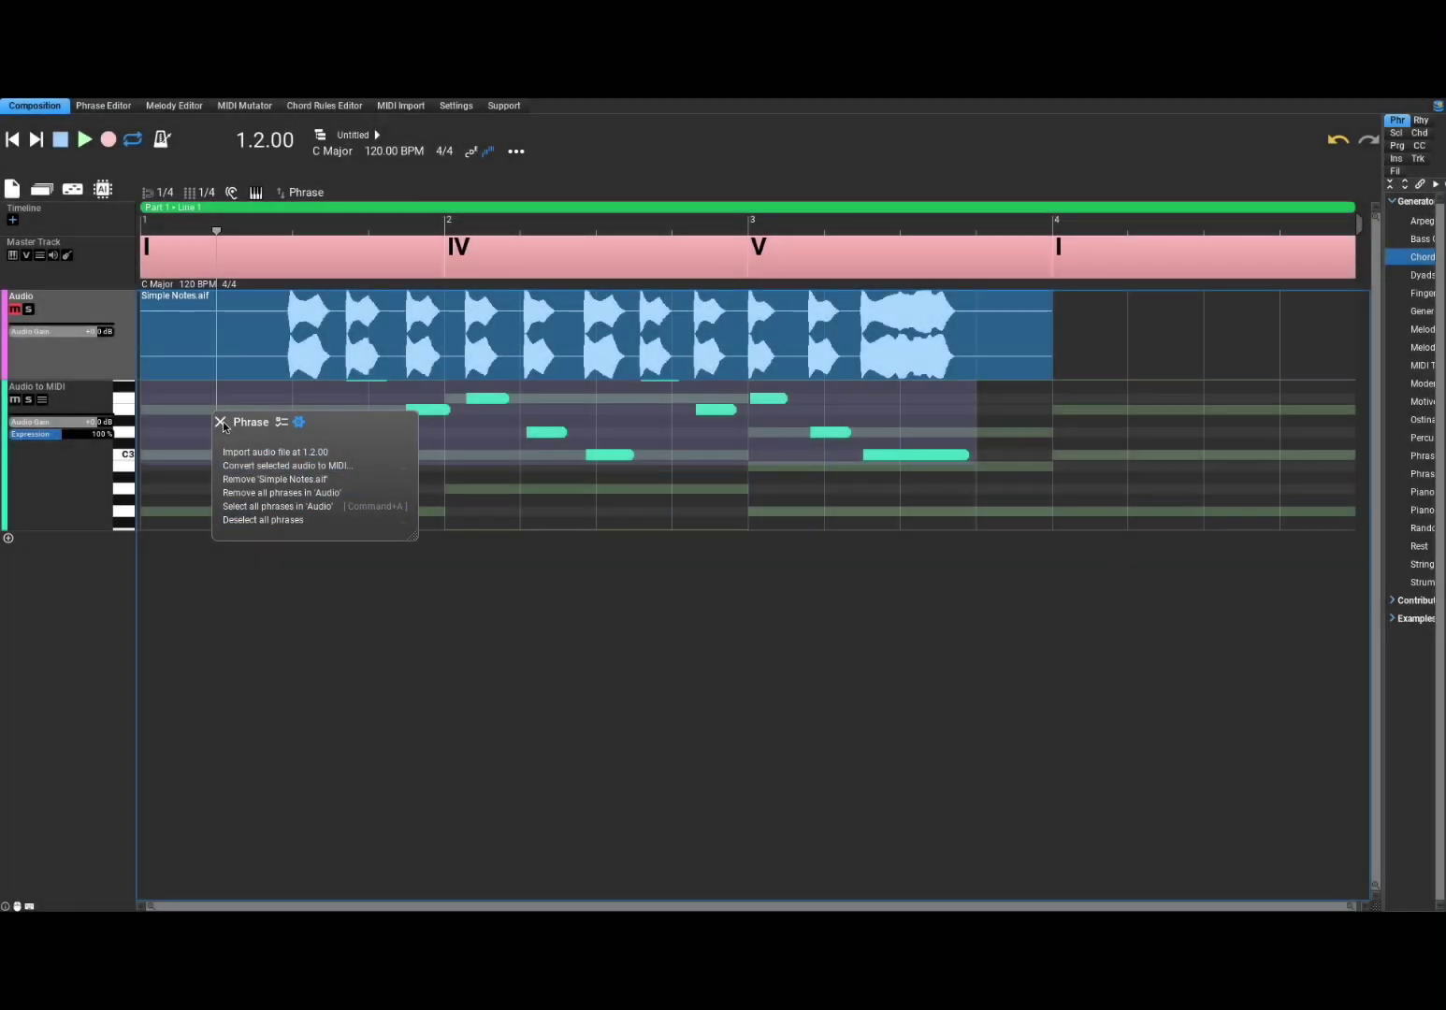
pyautogui.click(221, 423)
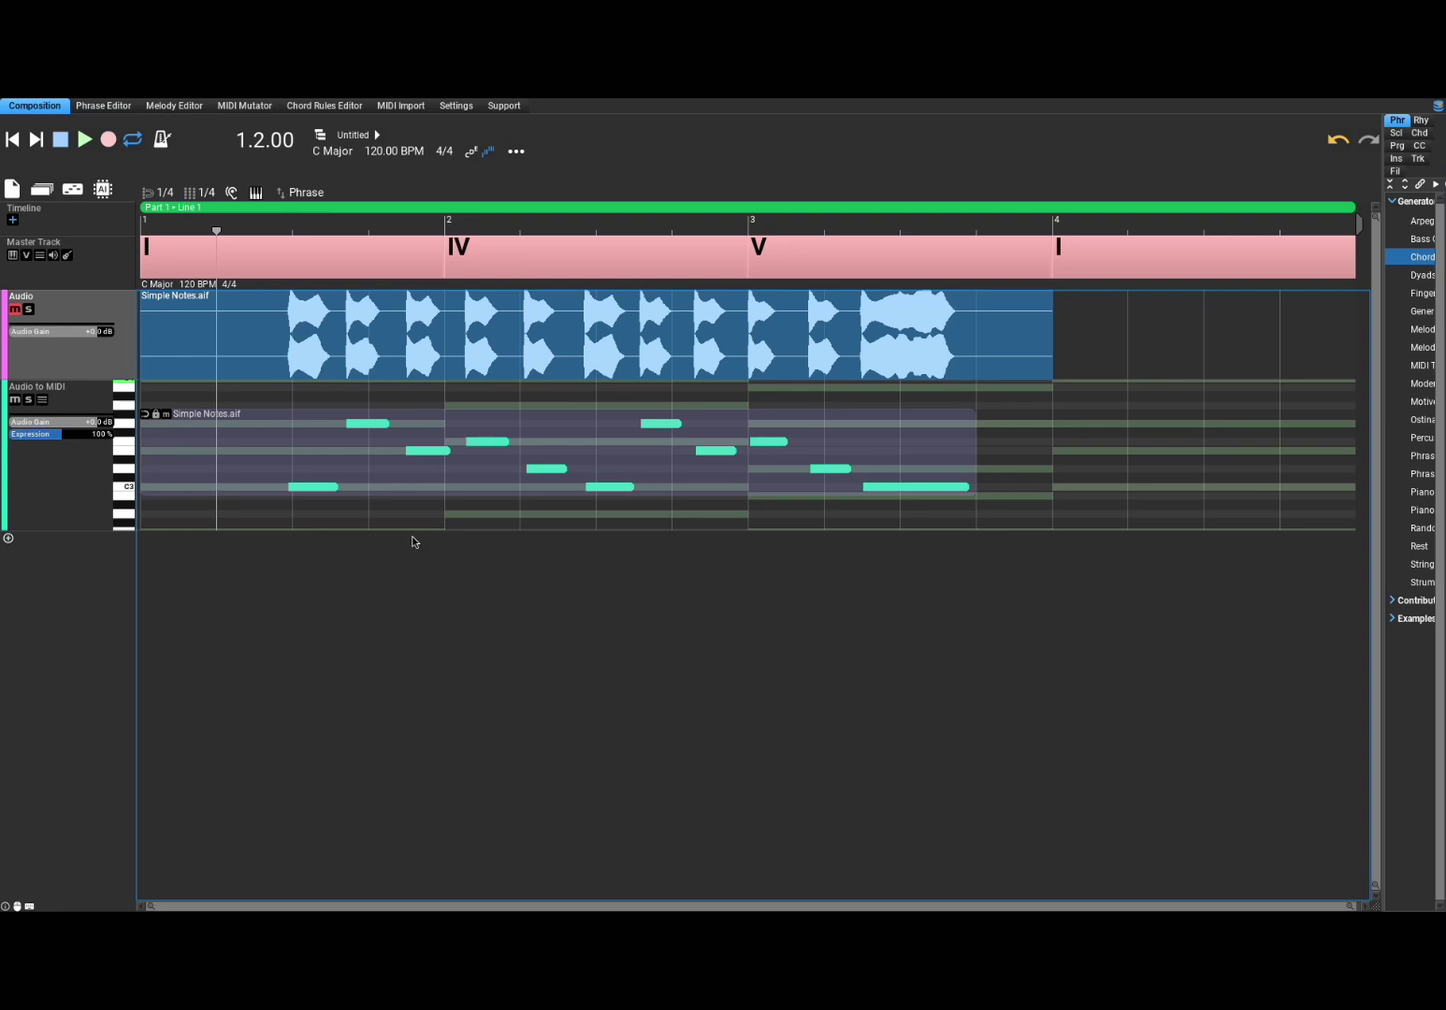
# Step: Reconvert the audio with minimum note duration set to 288 msec
pyautogui.rightClick(248, 346)
pyautogui.click(306, 467)
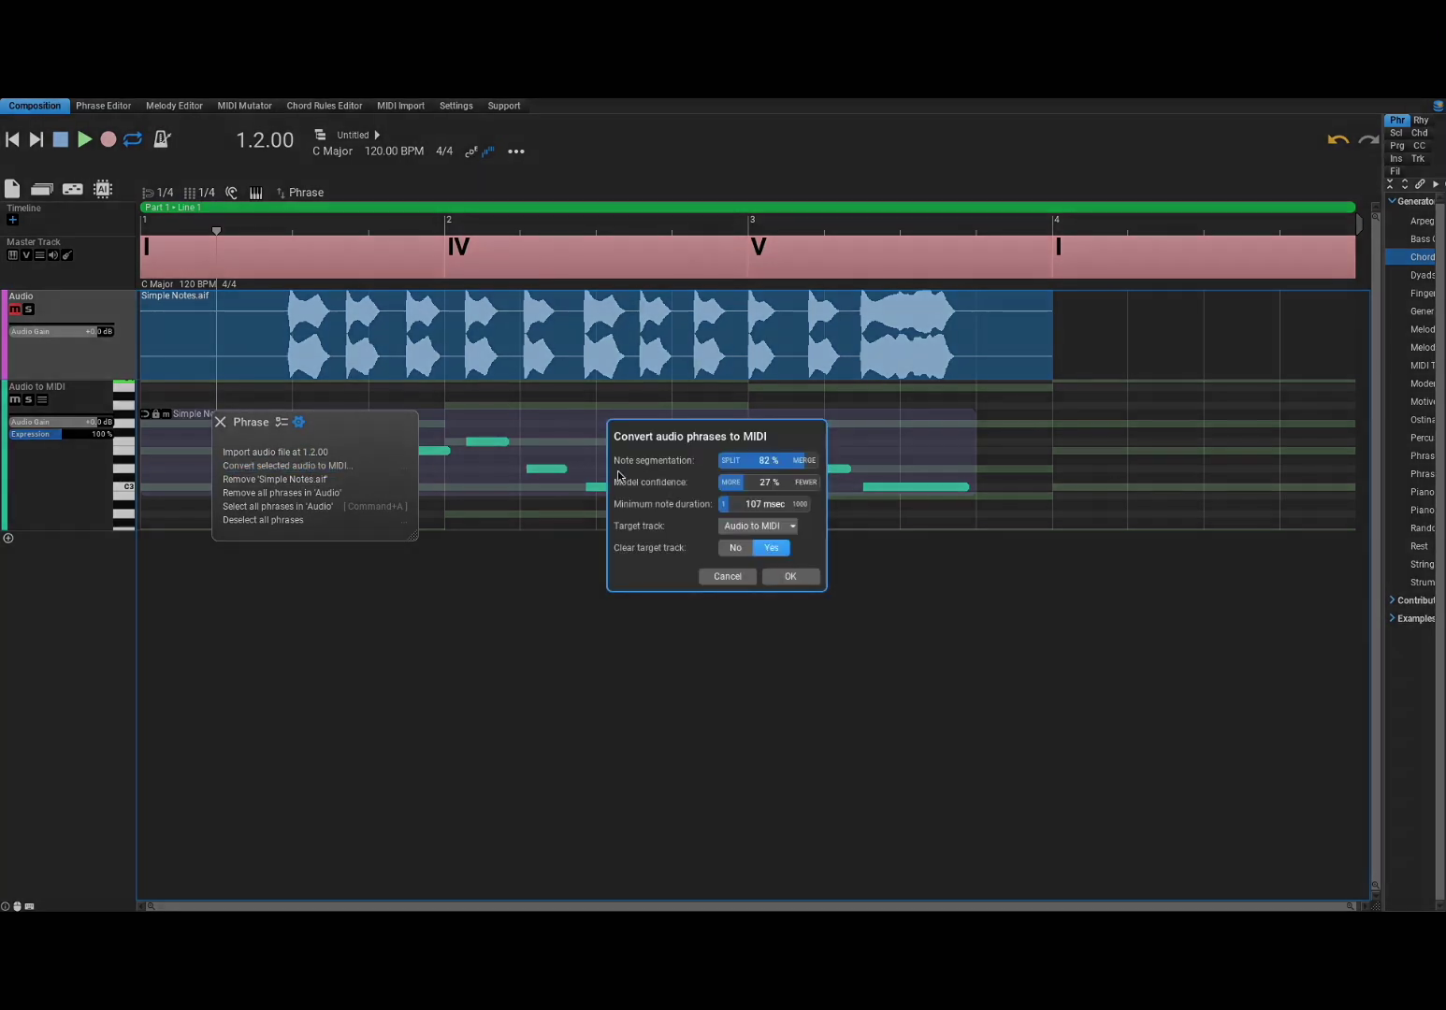
pyautogui.click(756, 506)
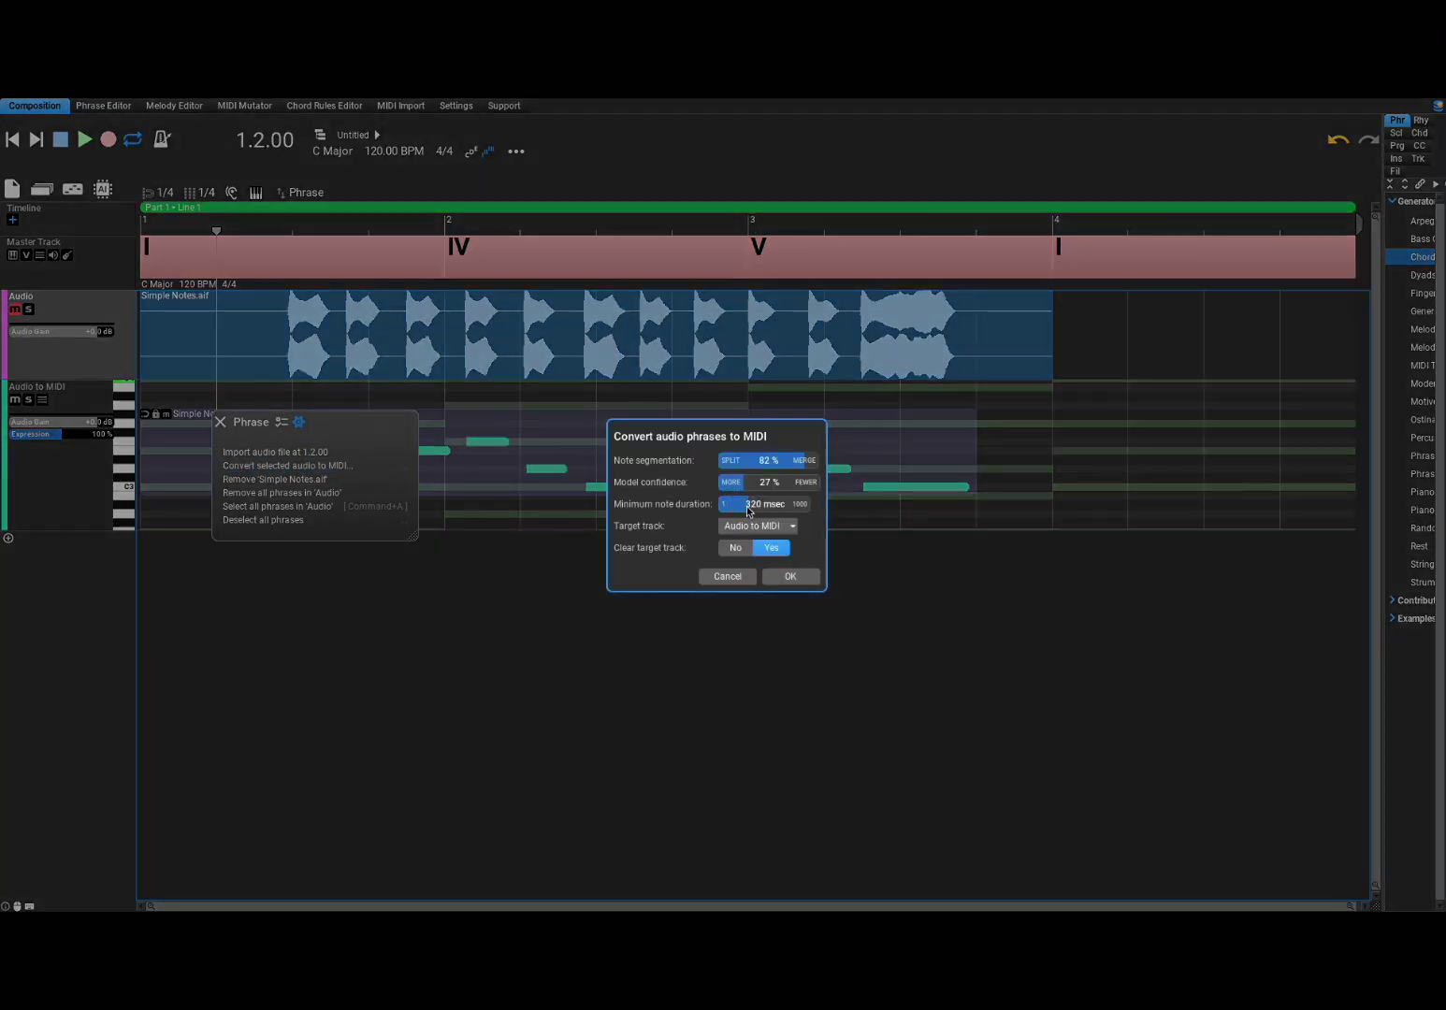
pyautogui.moveTo(746, 506); pyautogui.dragTo(743, 506)
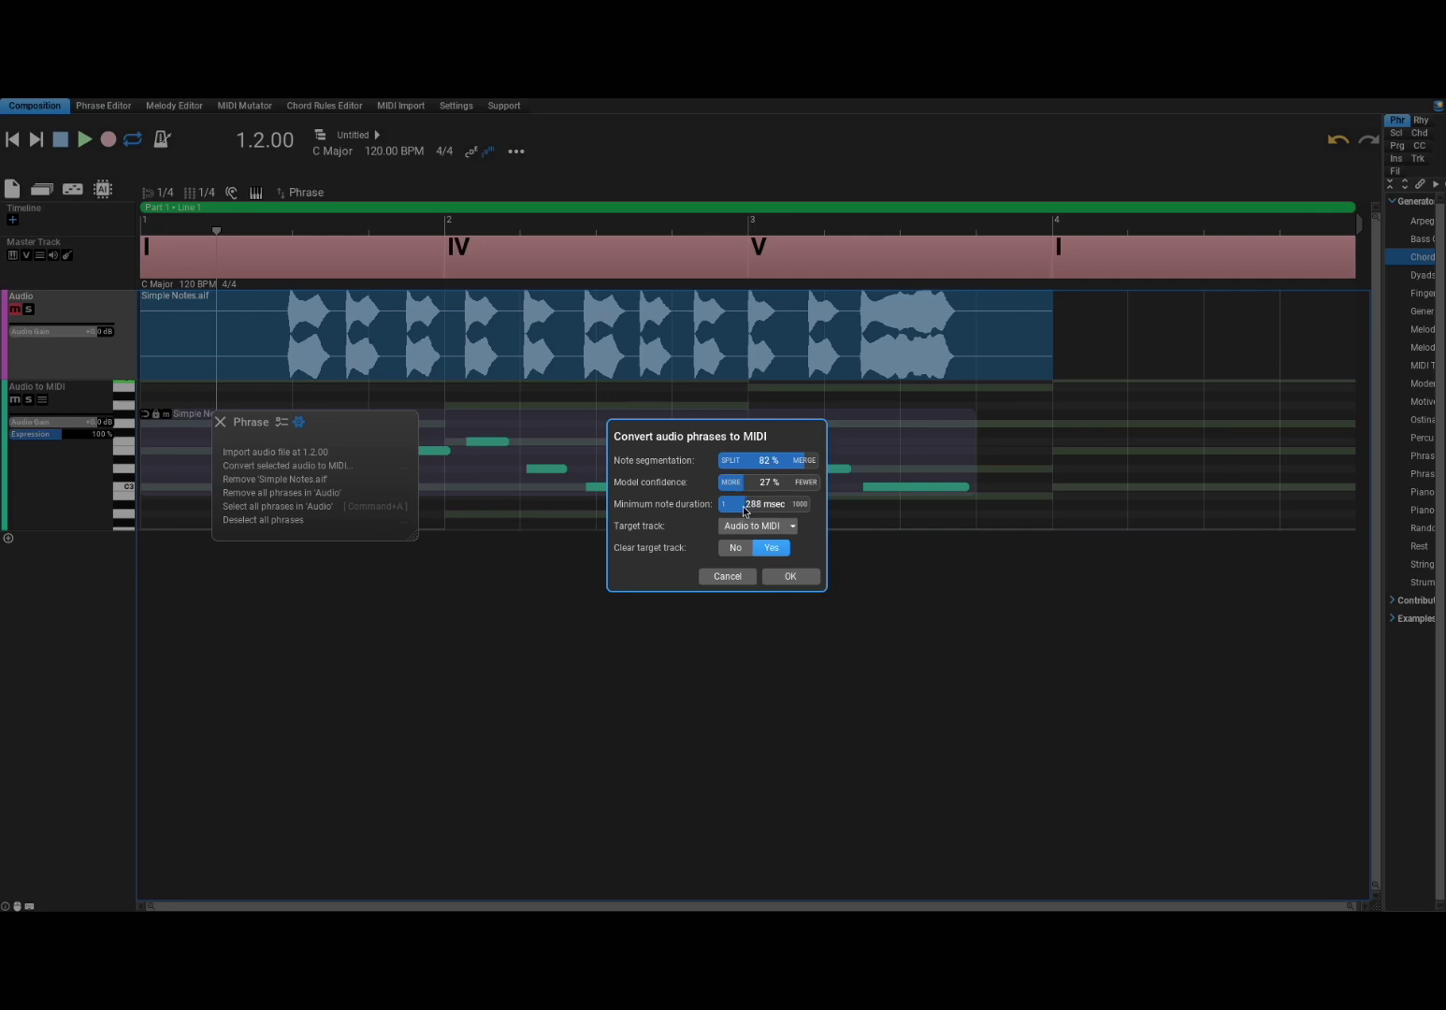
pyautogui.click(789, 577)
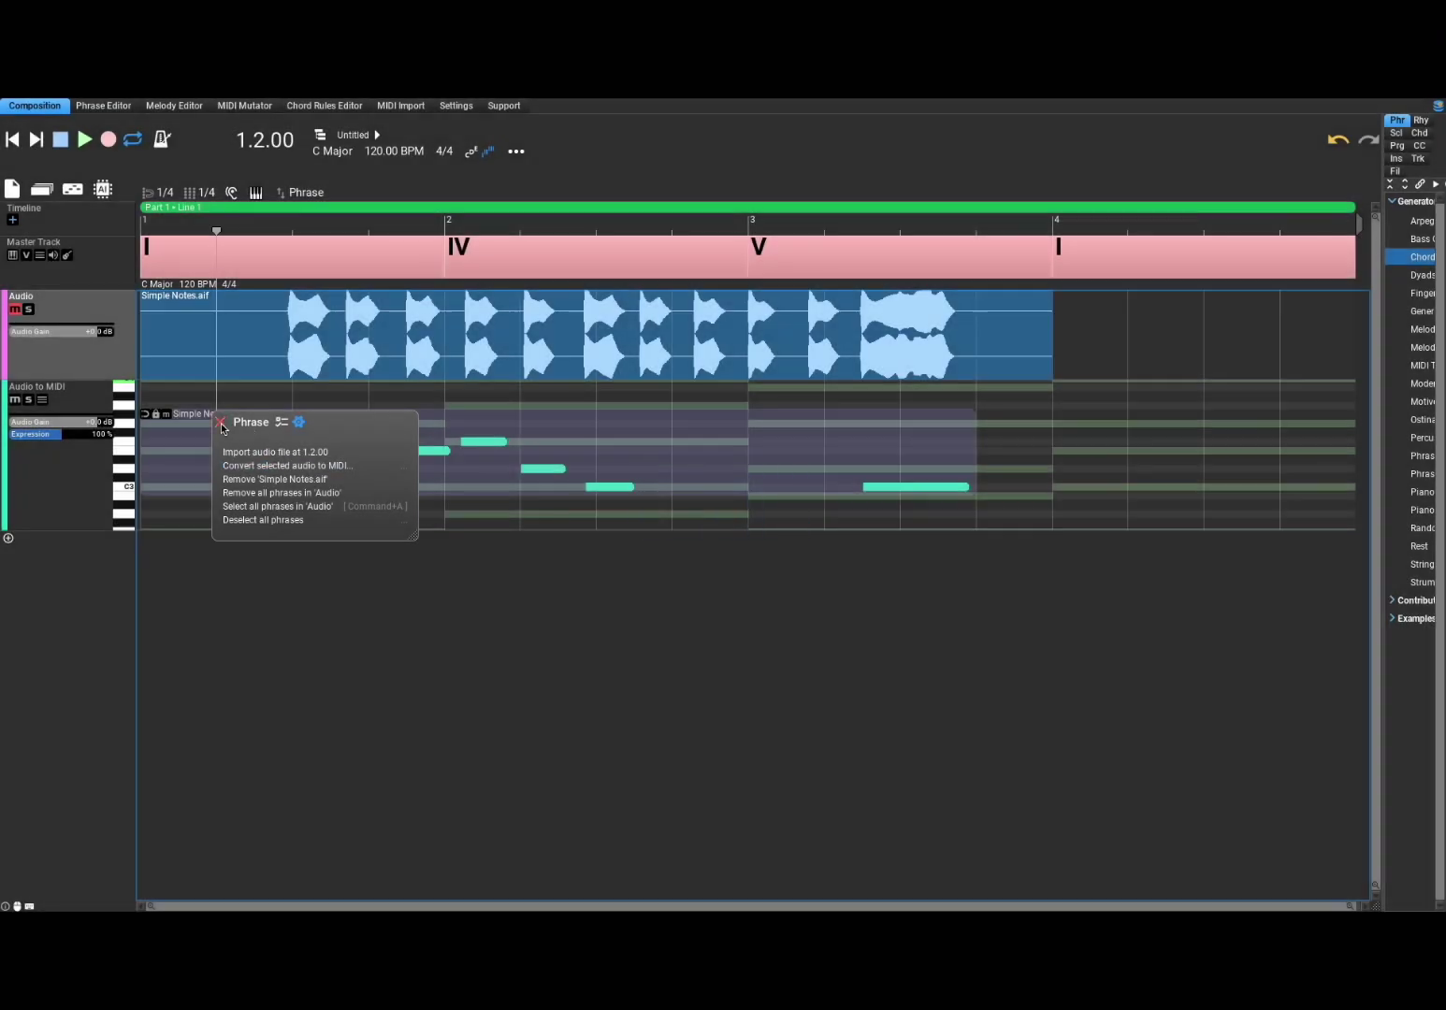
pyautogui.click(222, 424)
# Step: Reconvert with note segmentation lowered to 54%
pyautogui.click(266, 356)
pyautogui.click(317, 465)
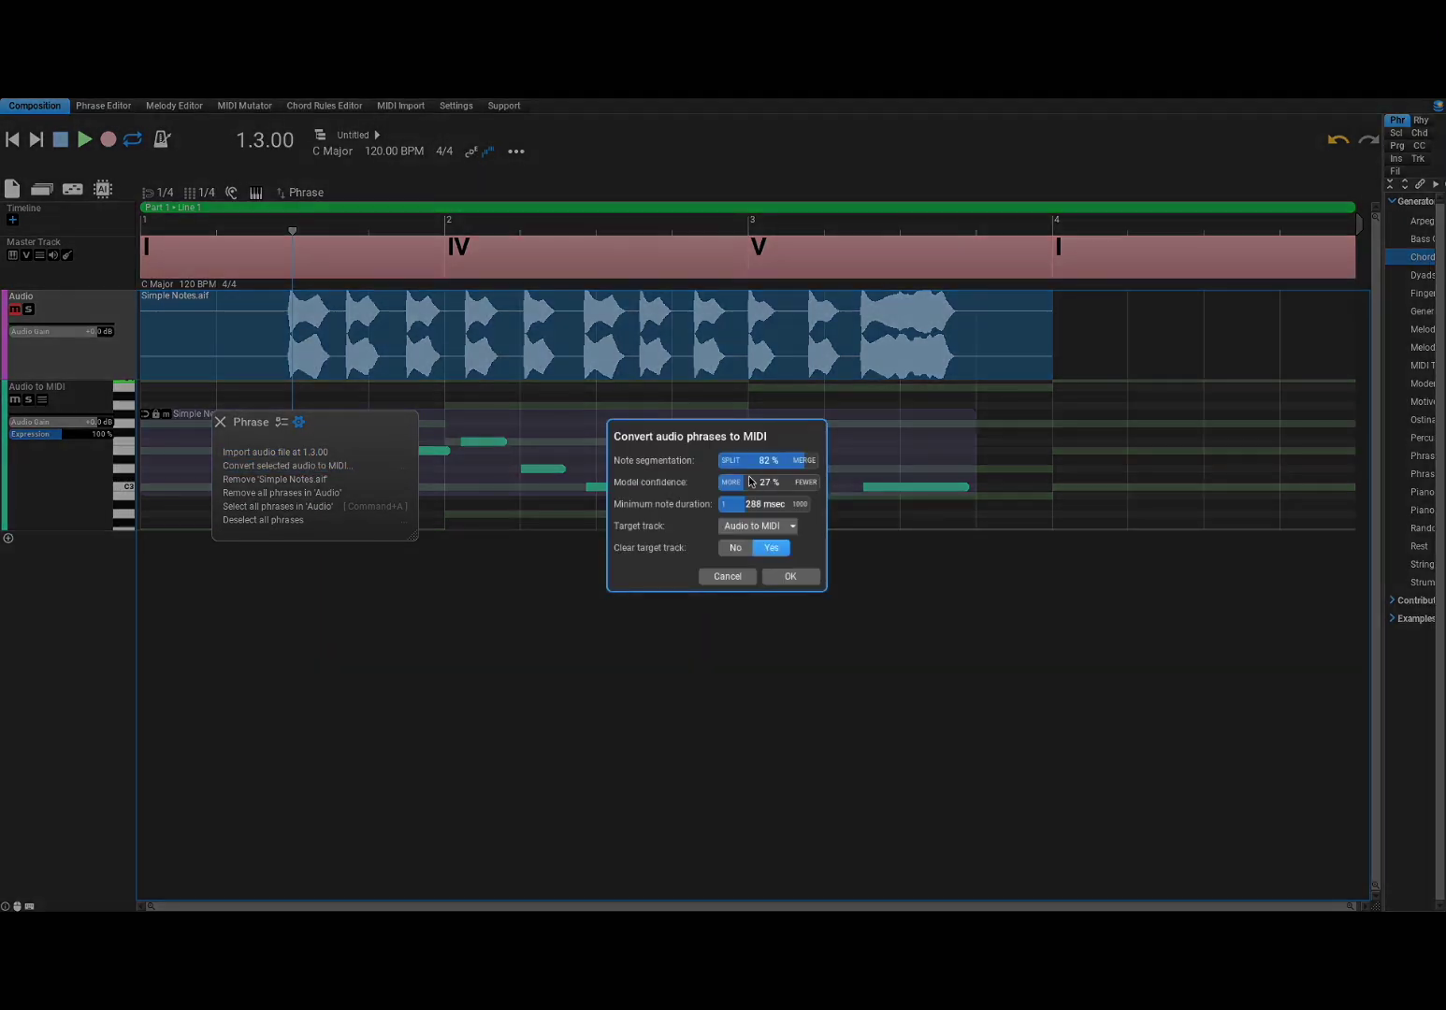
pyautogui.click(767, 466)
pyautogui.click(790, 577)
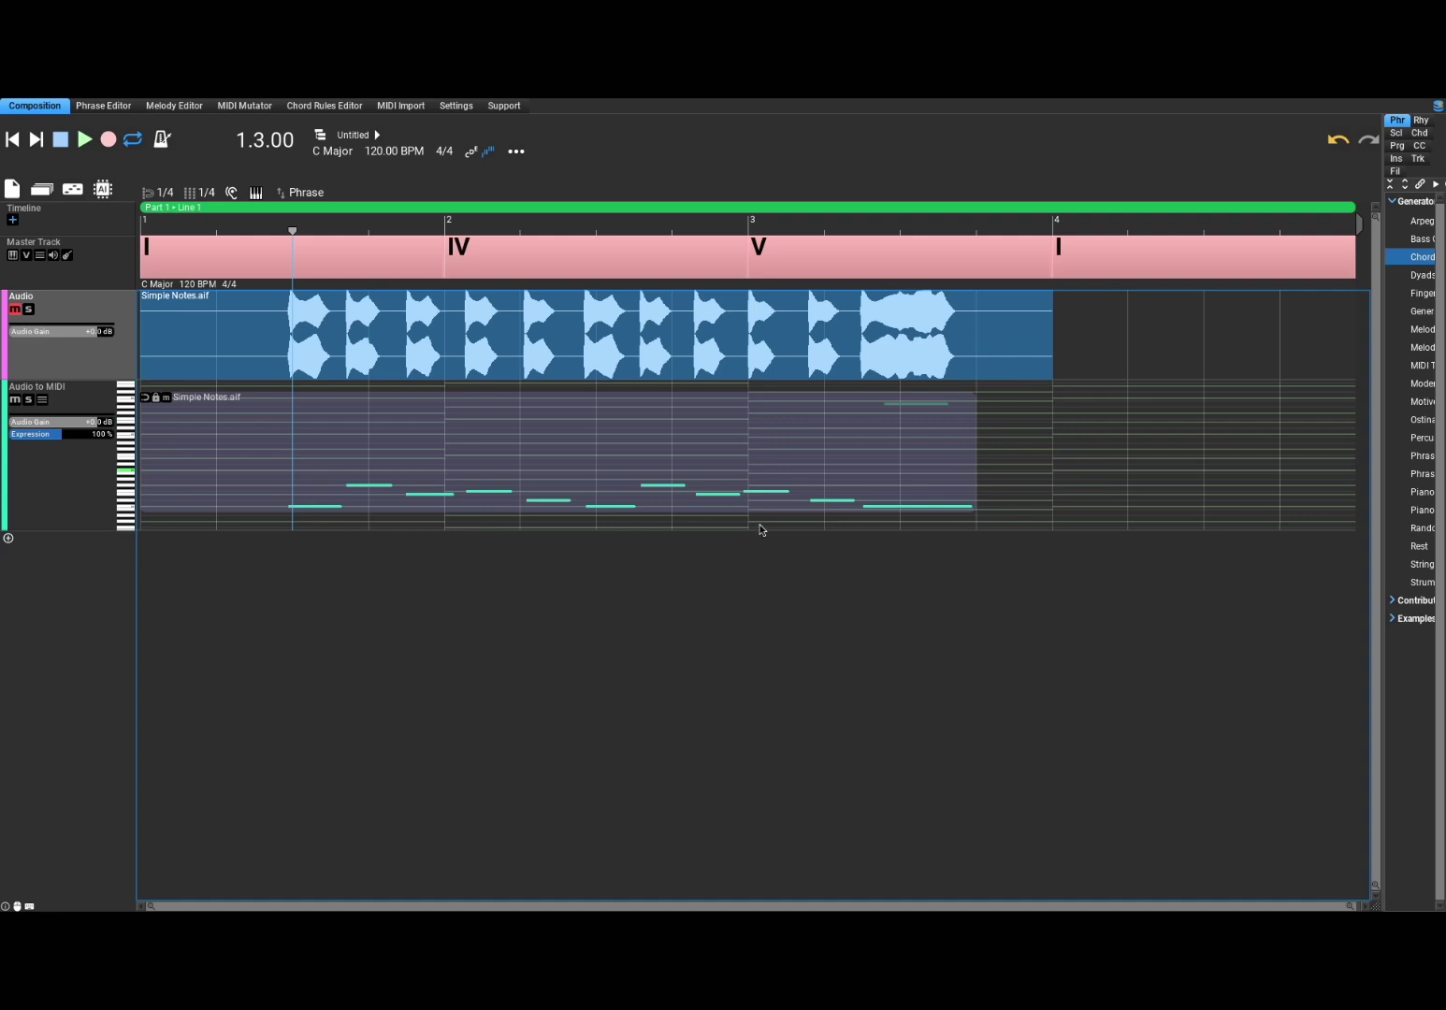
# Step: Run two more conversions, the last with model confidence at 15%
pyautogui.rightClick(215, 413)
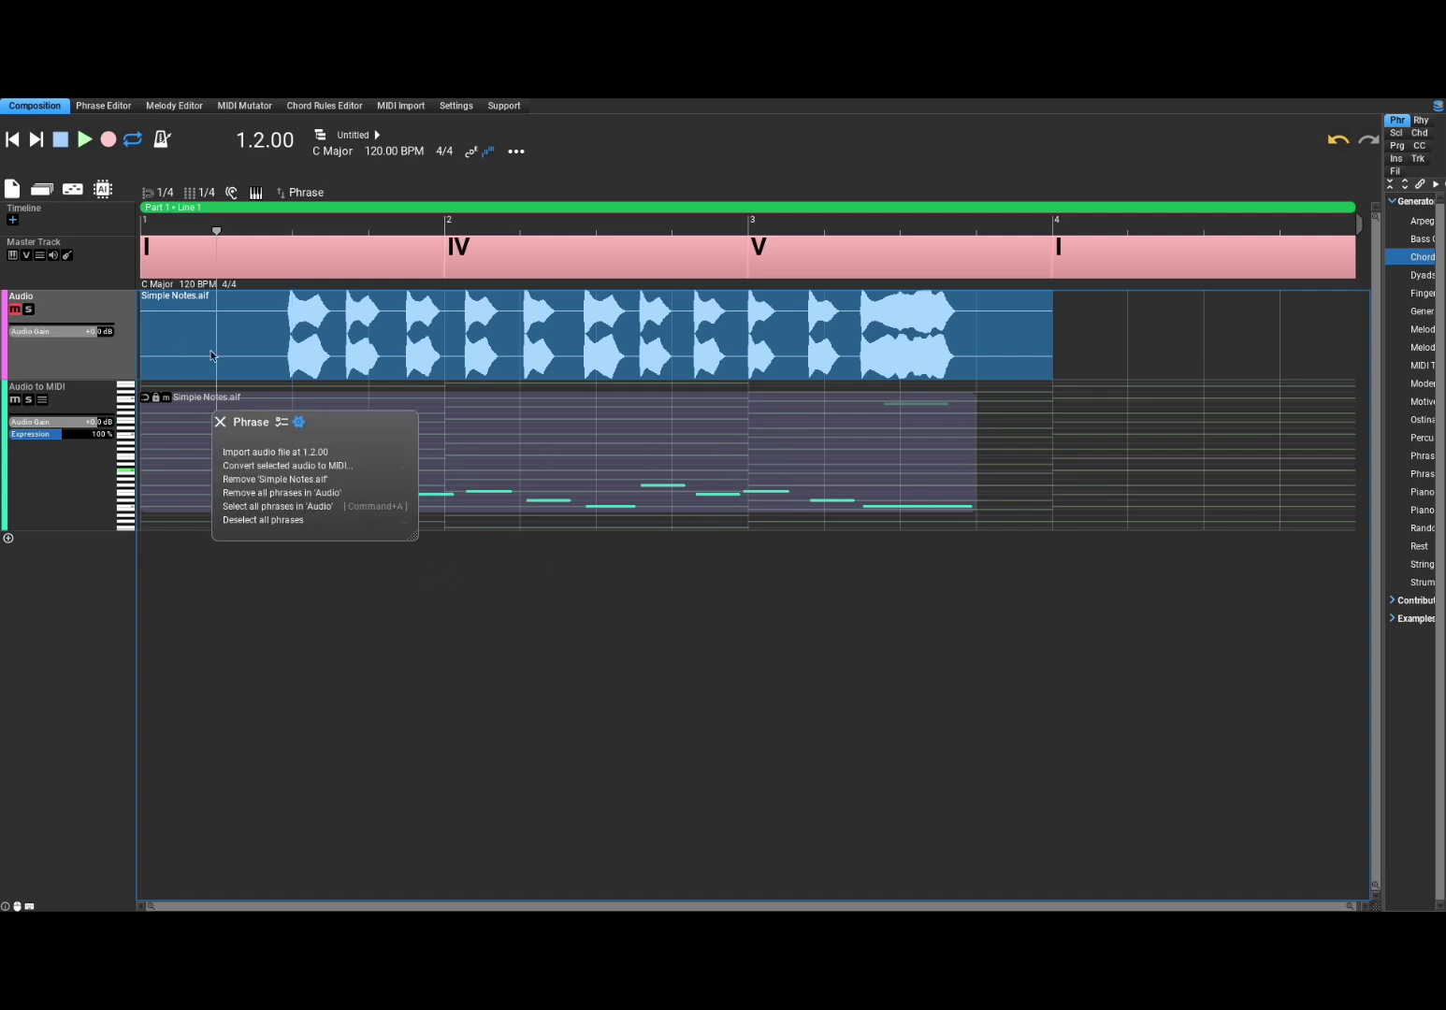
pyautogui.click(267, 465)
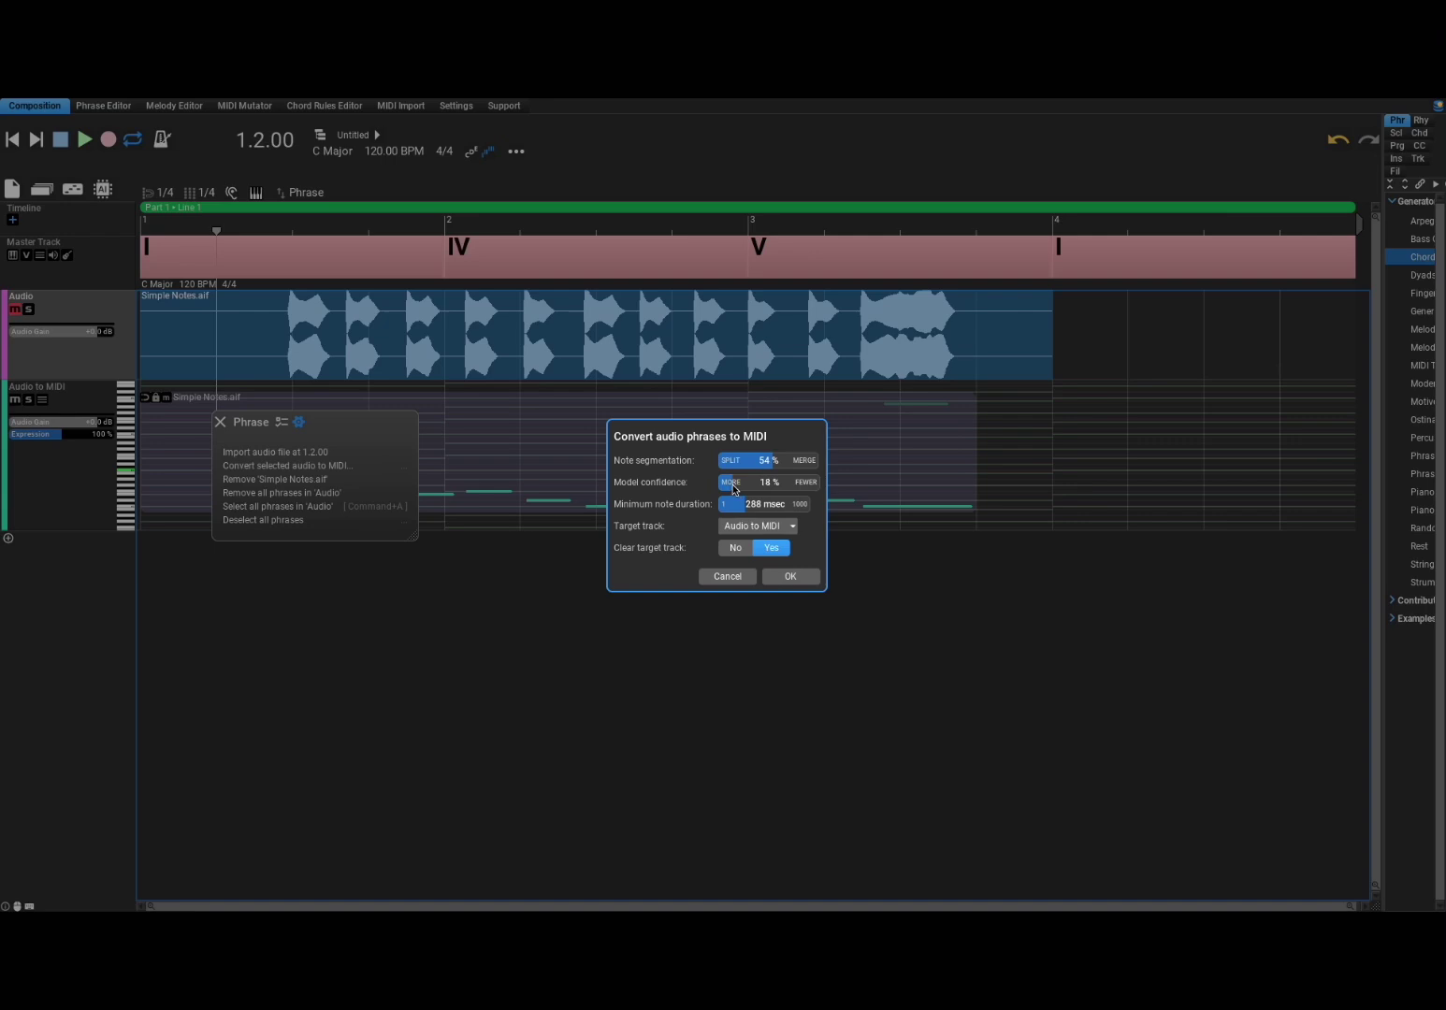
pyautogui.click(779, 577)
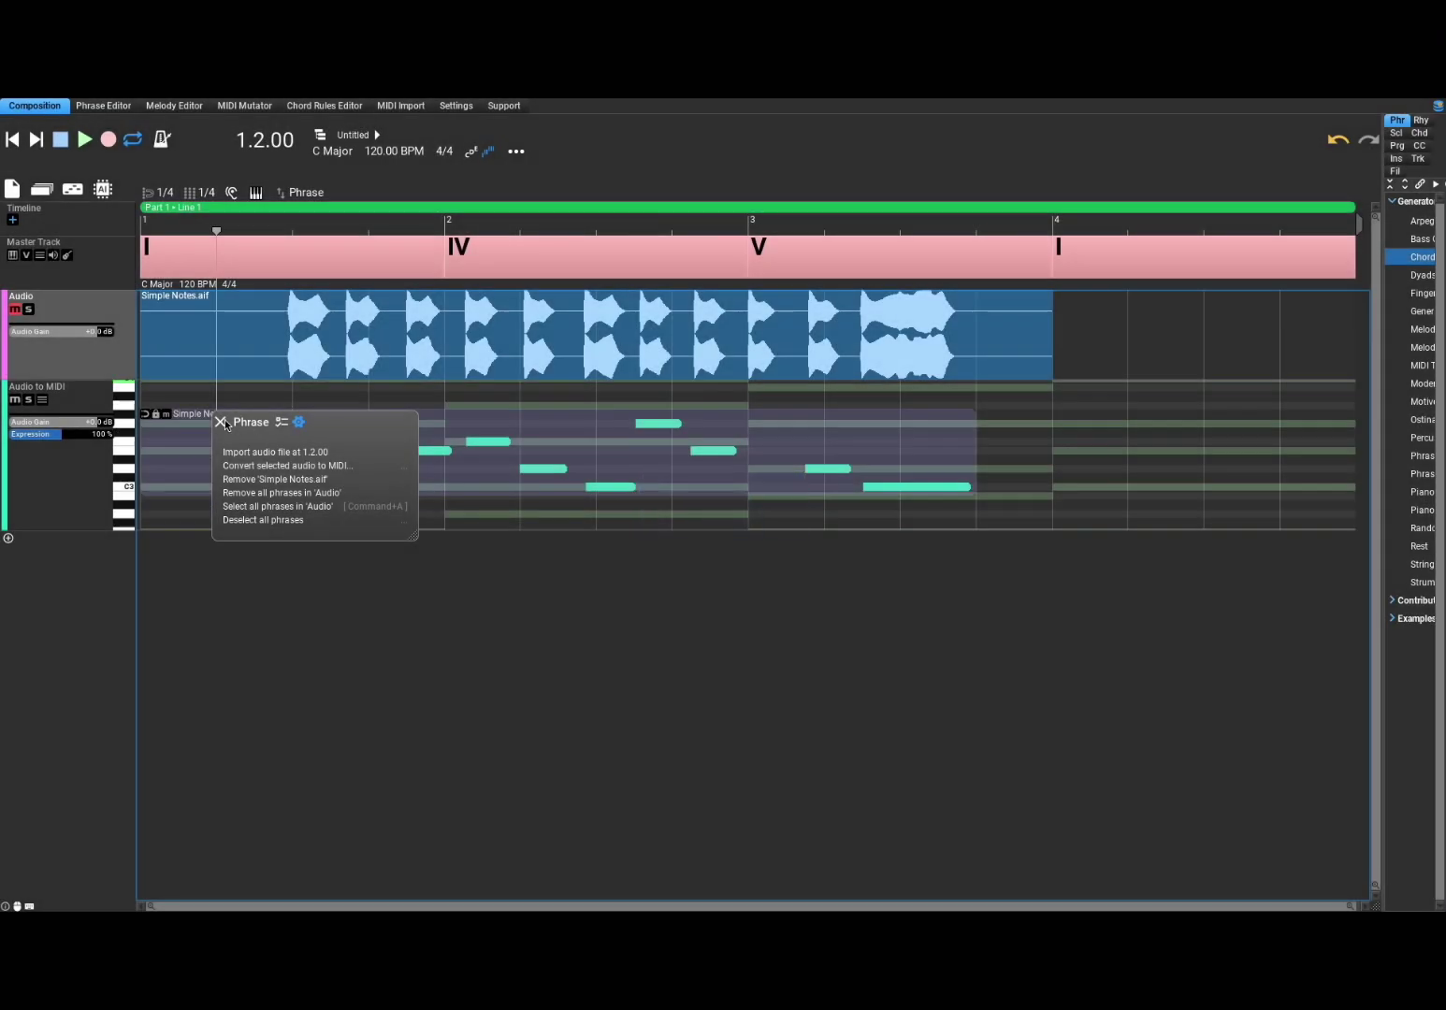
pyautogui.click(220, 422)
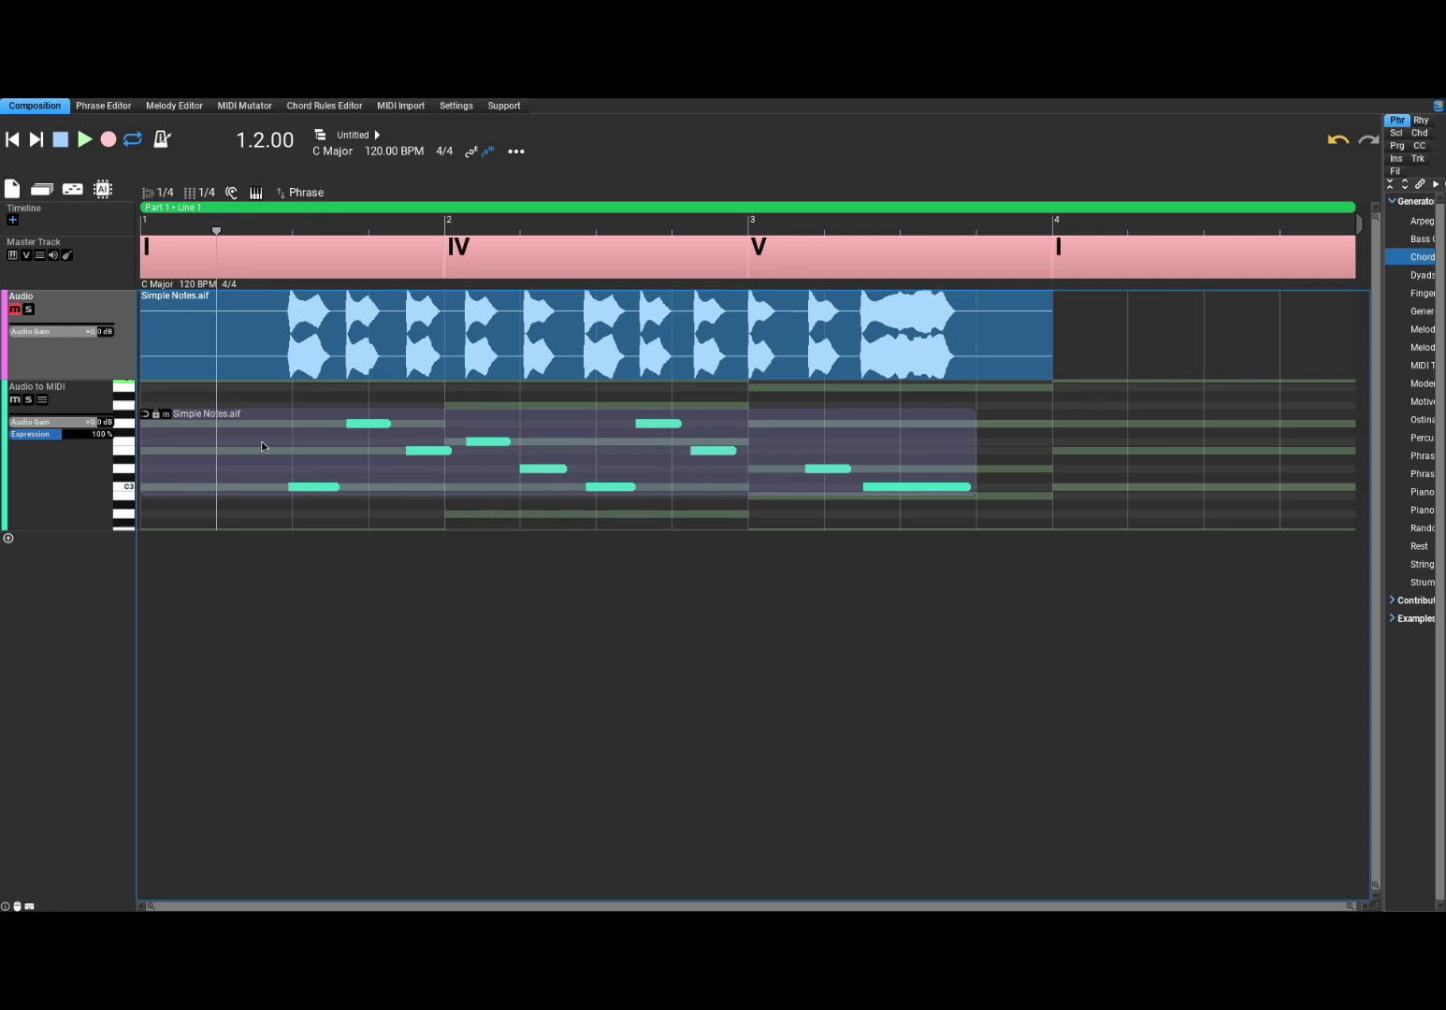
pyautogui.rightClick(229, 366)
pyautogui.click(286, 466)
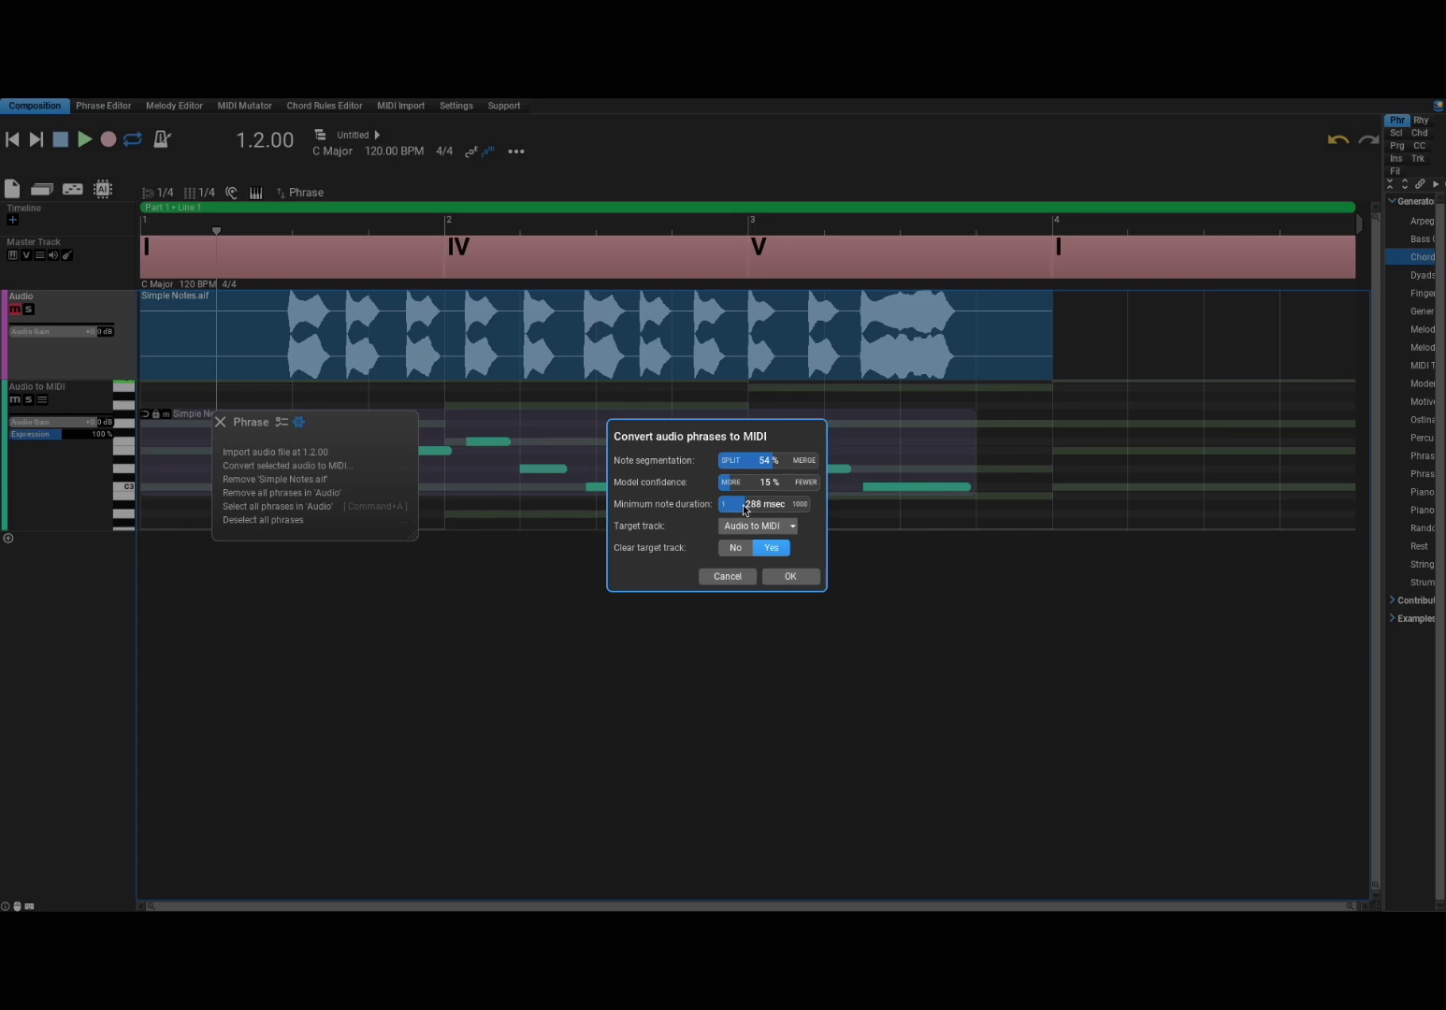
pyautogui.click(790, 577)
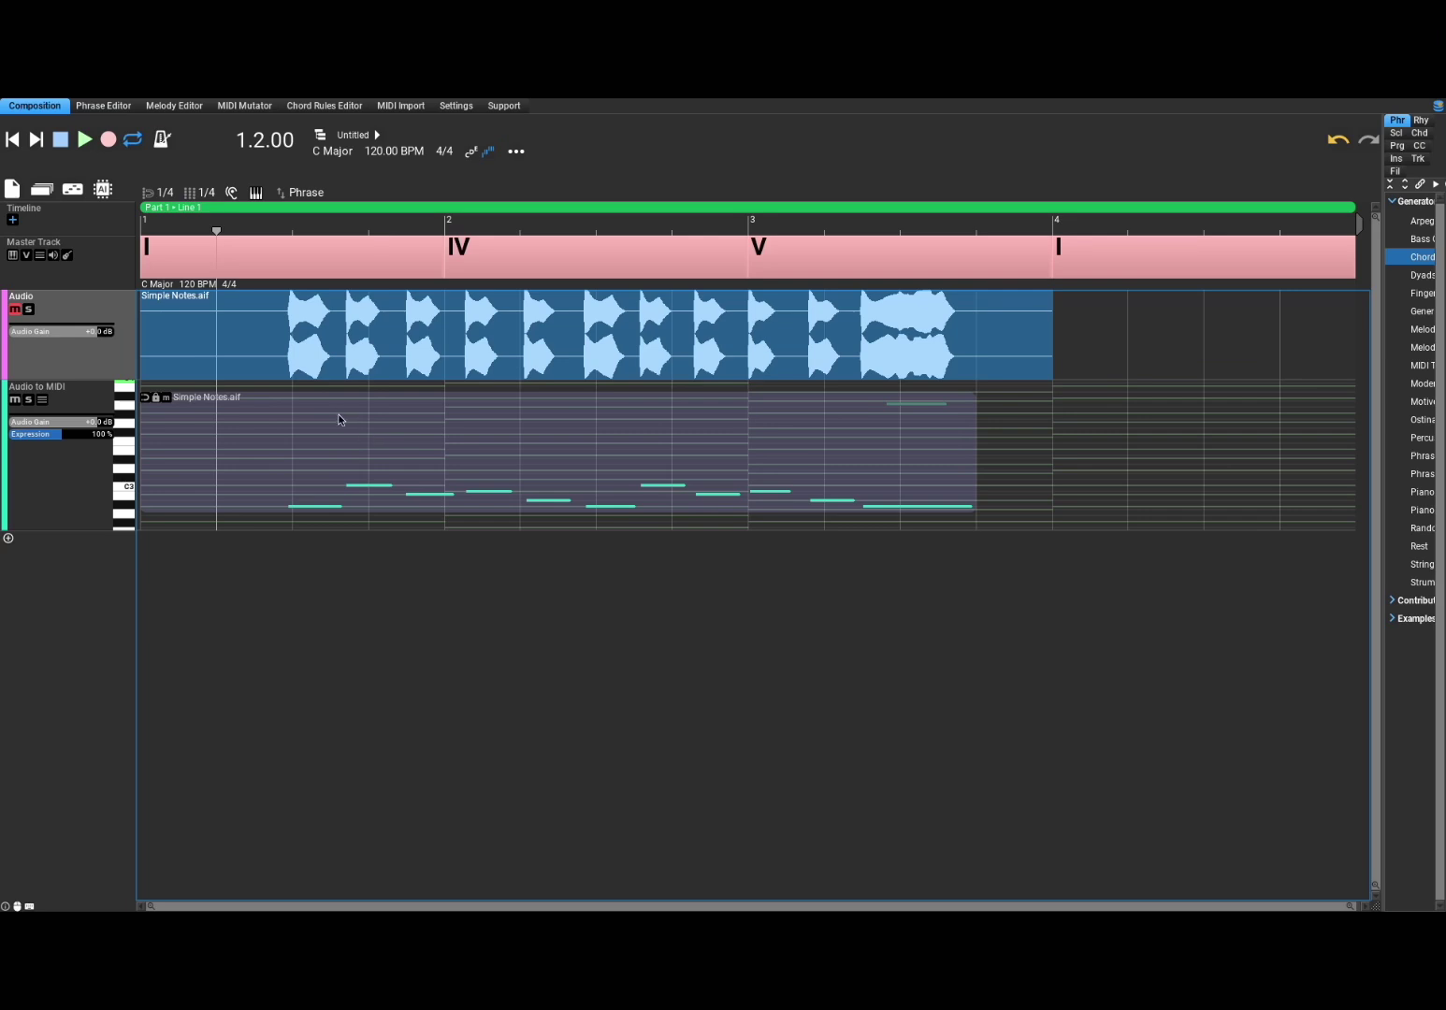
# Step: Reconvert with 329 msec minimum note duration, then again at 14% model confidence
pyautogui.rightClick(250, 347)
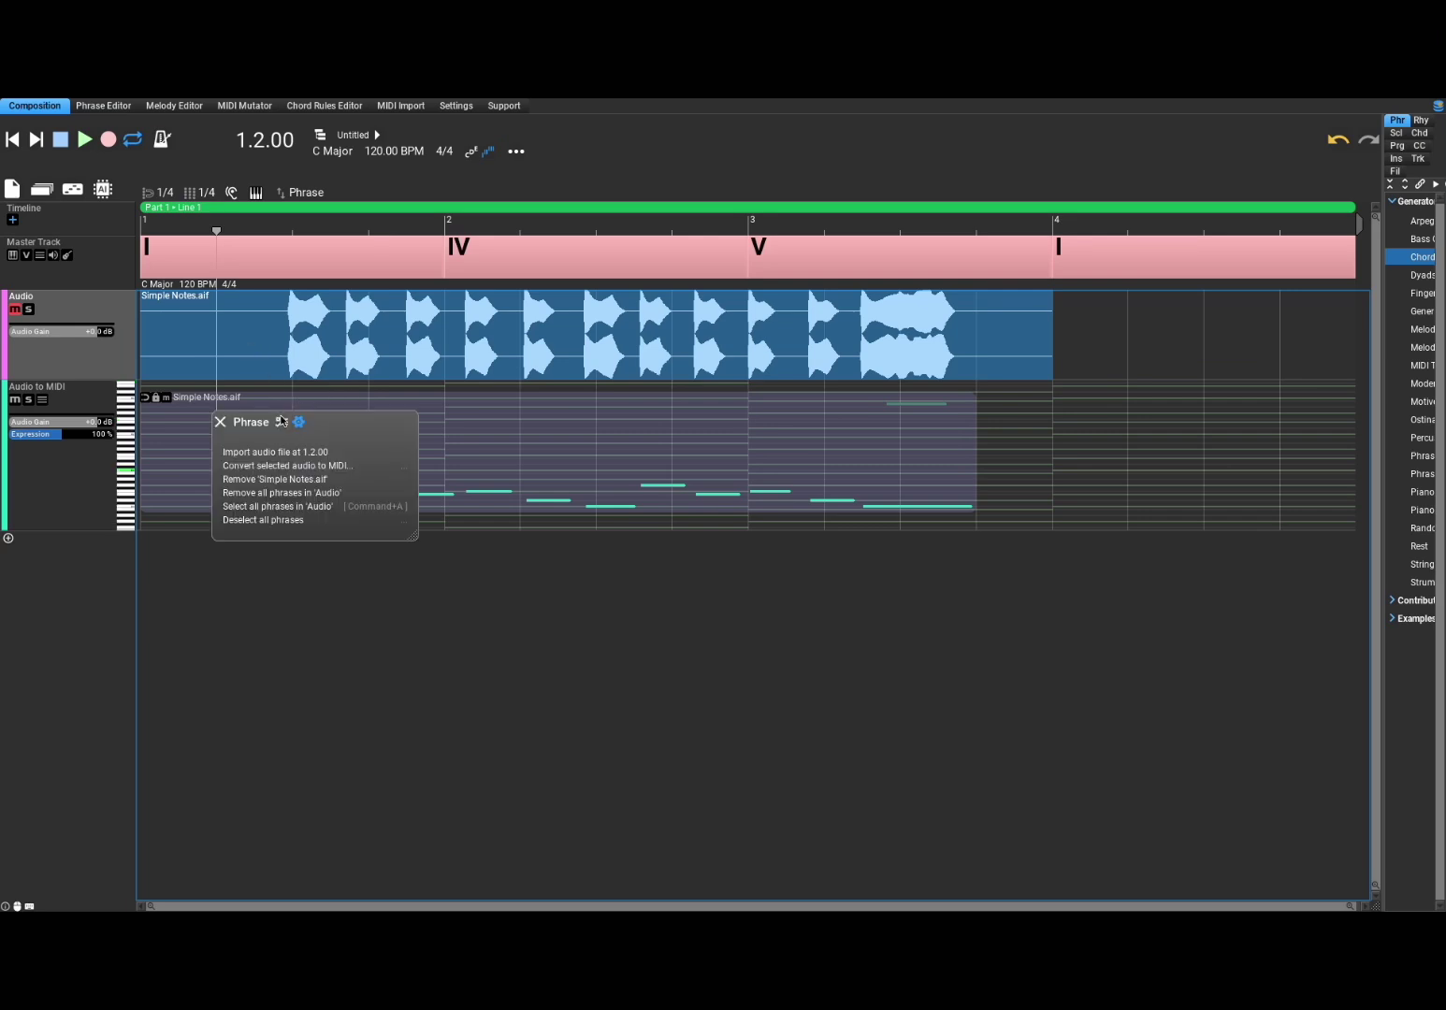
pyautogui.click(290, 466)
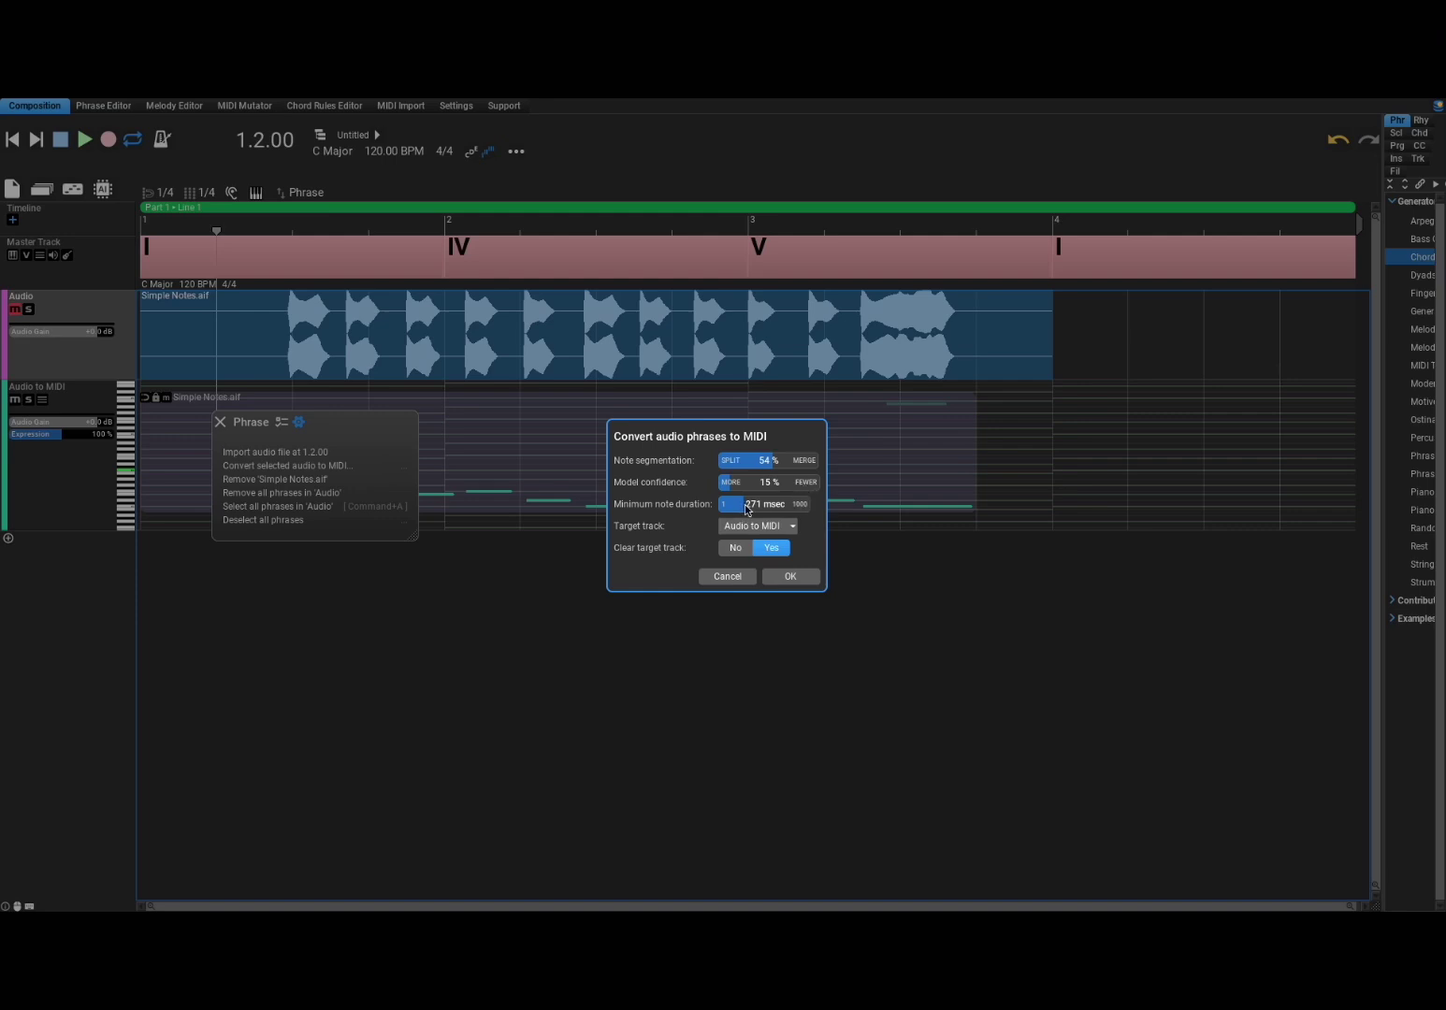
pyautogui.moveTo(748, 509); pyautogui.dragTo(752, 509)
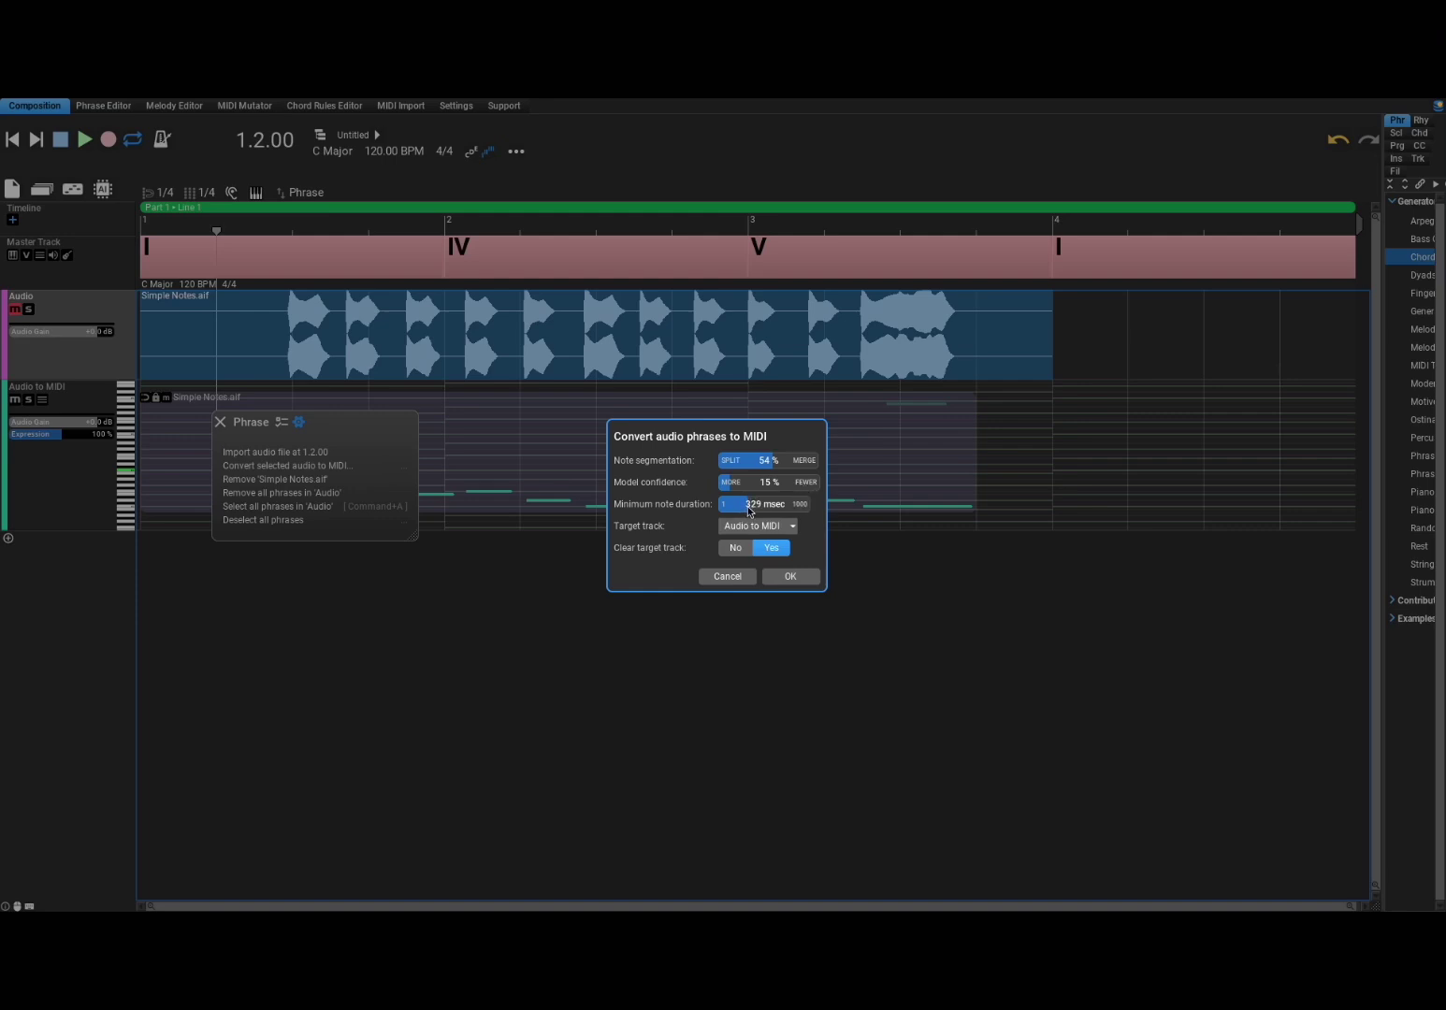
pyautogui.click(777, 578)
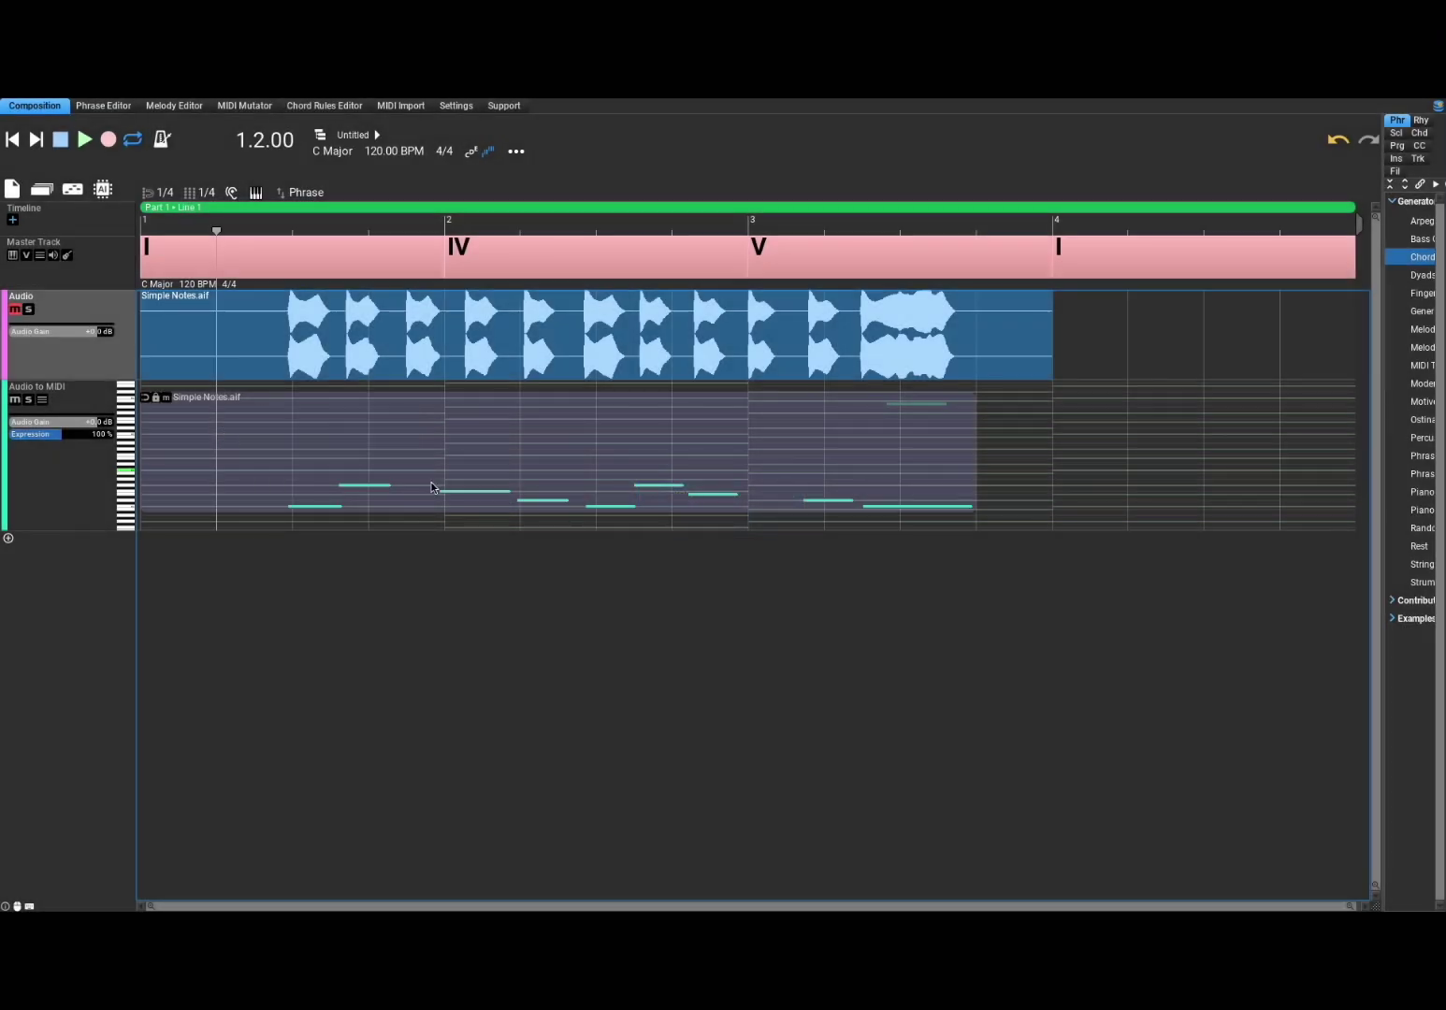
pyautogui.click(183, 347)
pyautogui.click(281, 465)
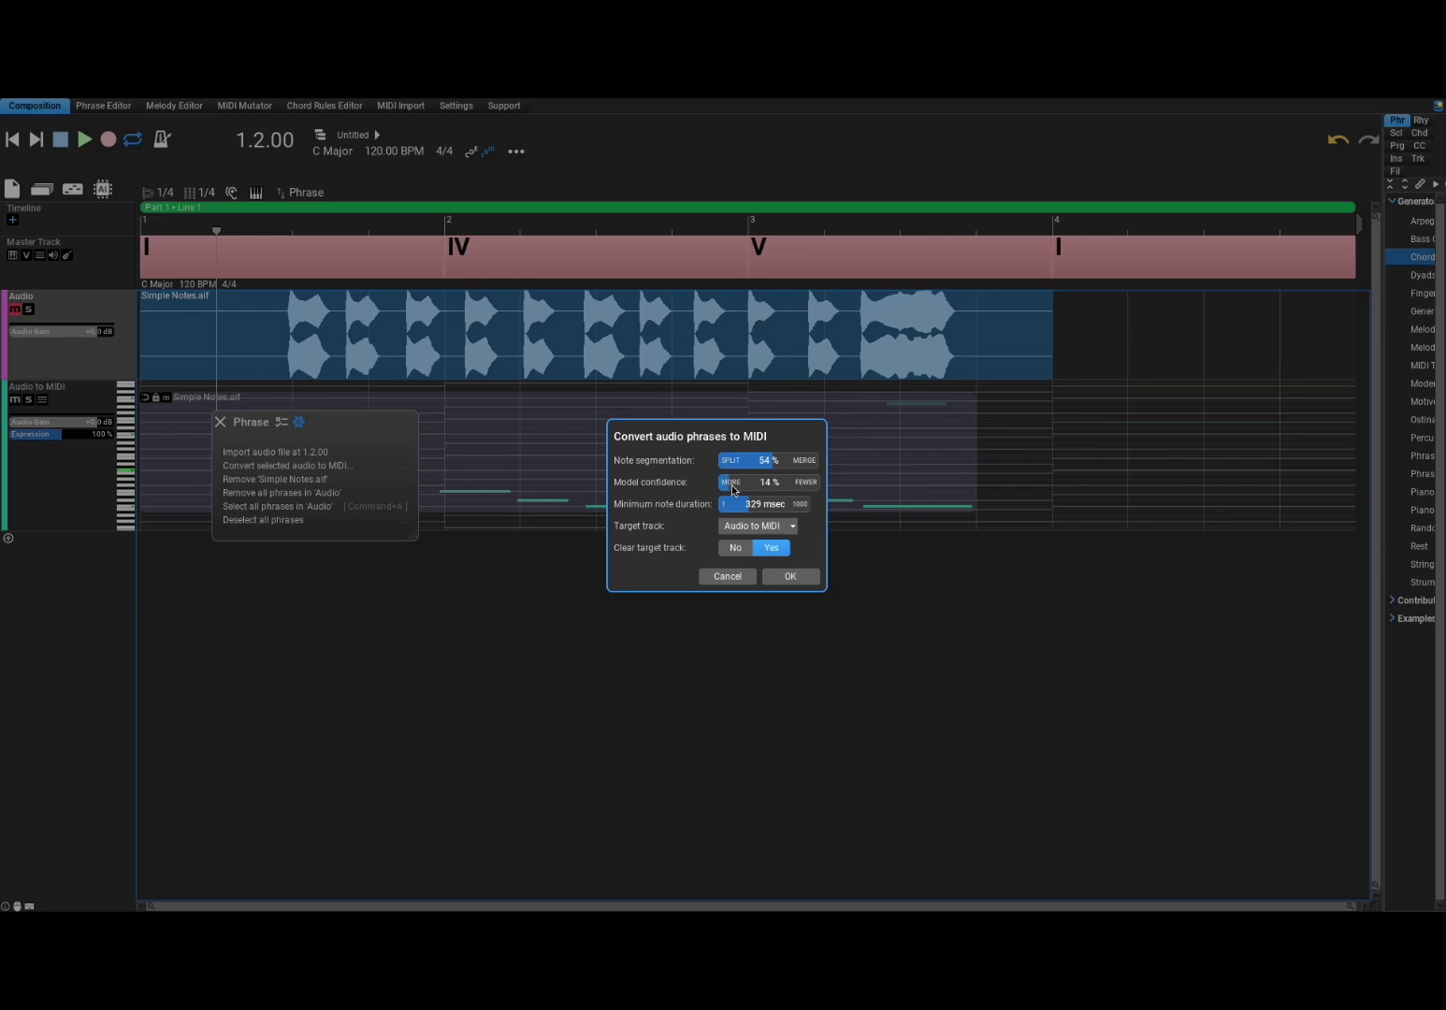
pyautogui.click(790, 575)
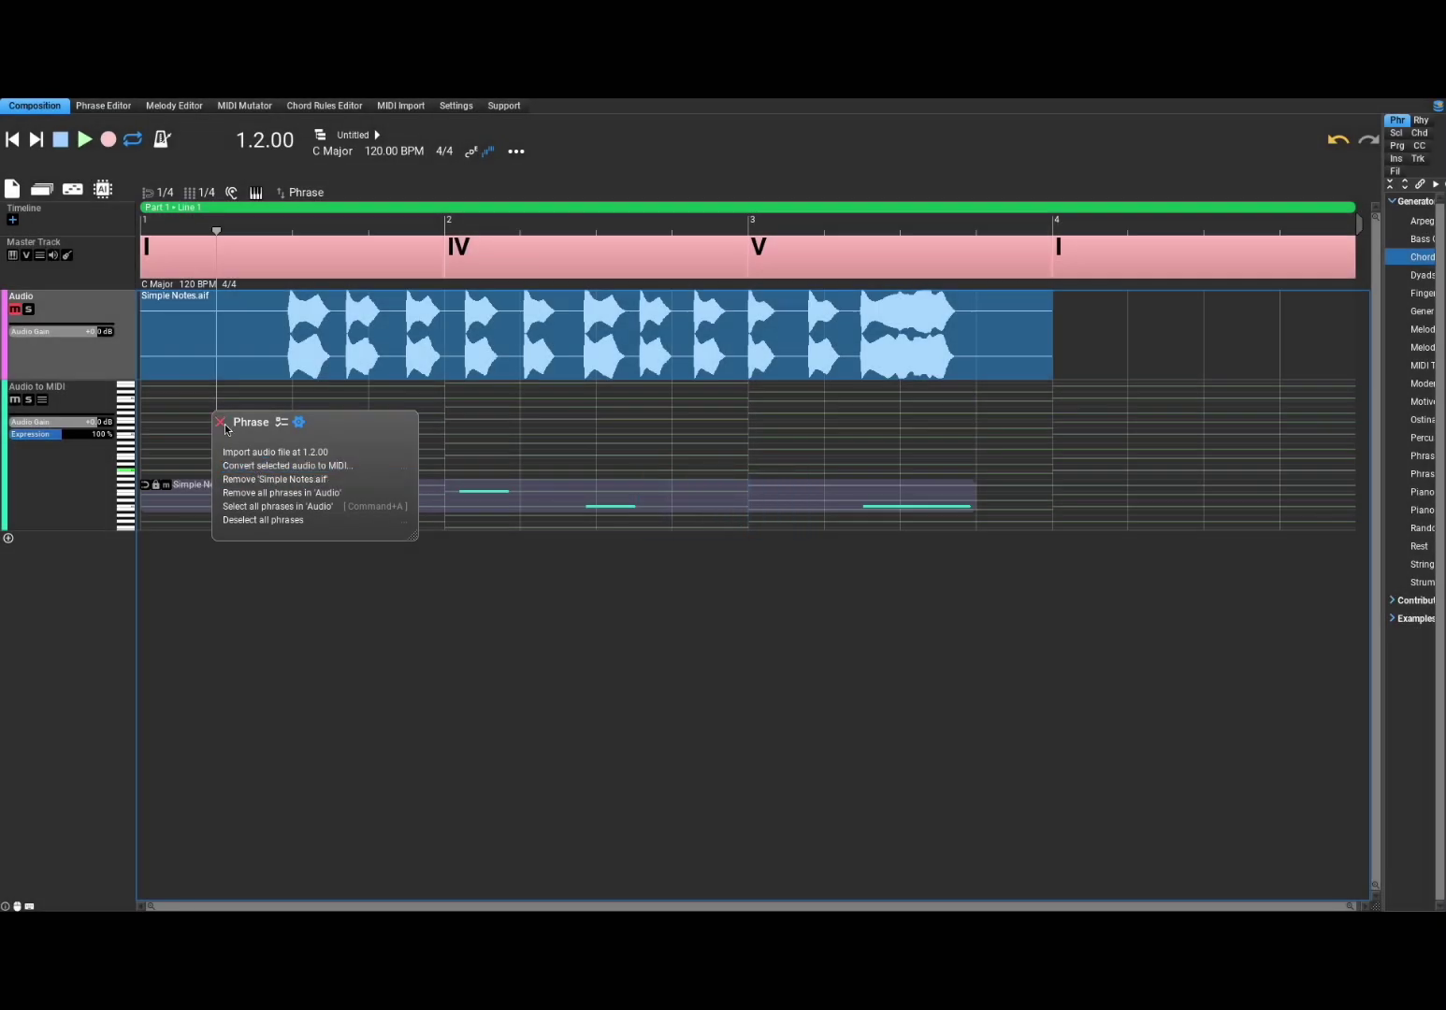
# Step: Reconvert at 18% model confidence with minimum note duration 288 msec
pyautogui.rightClick(251, 355)
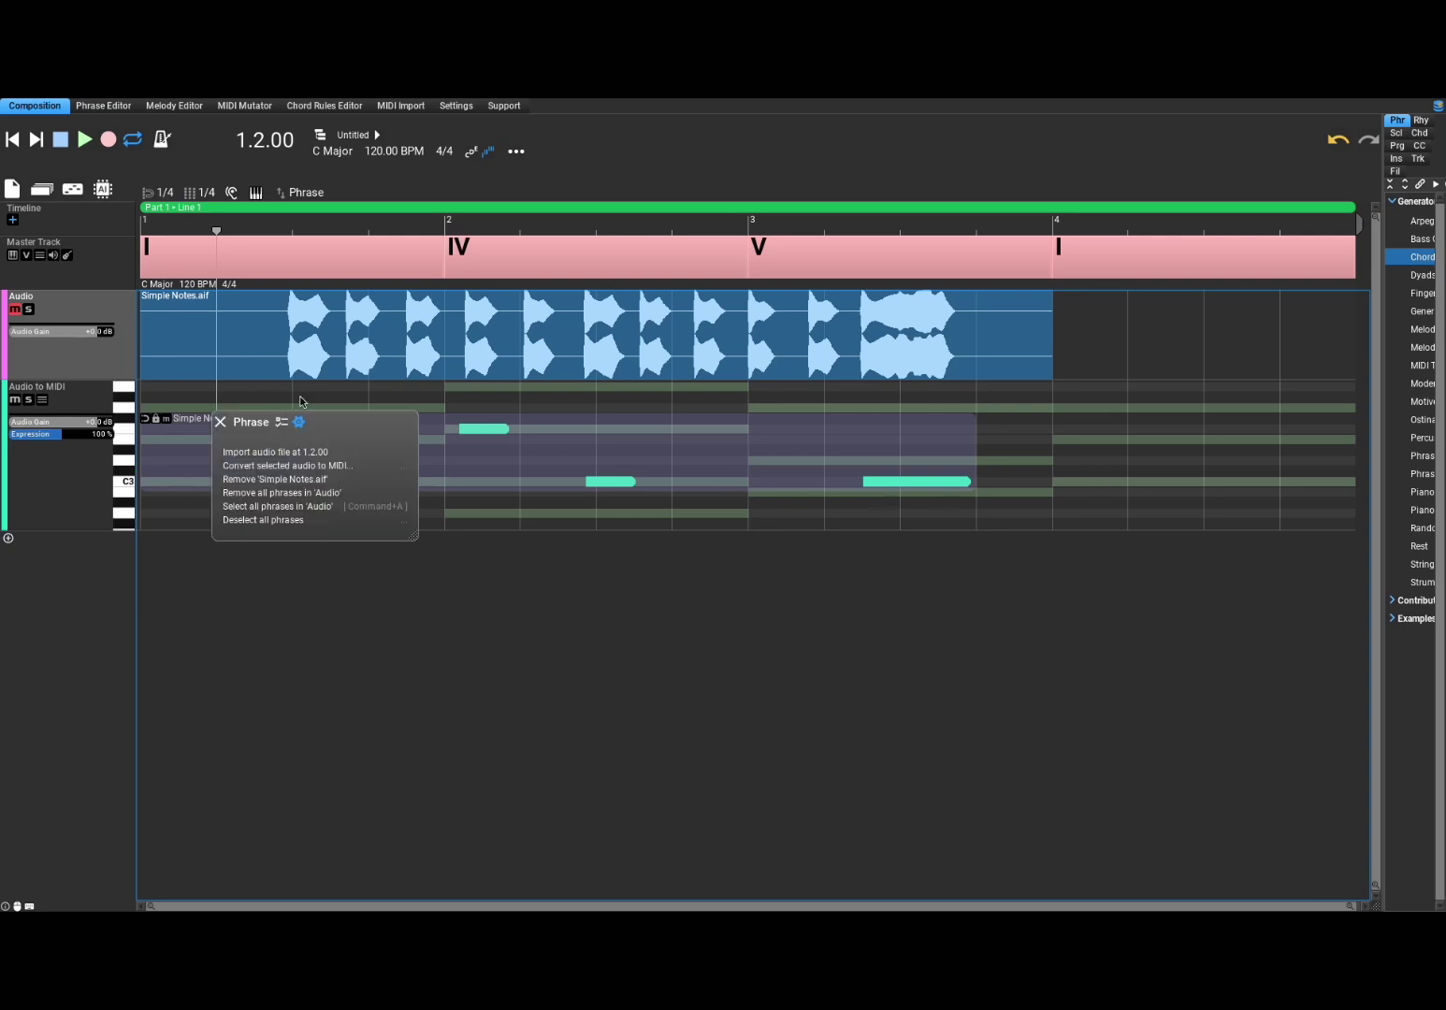
pyautogui.click(285, 465)
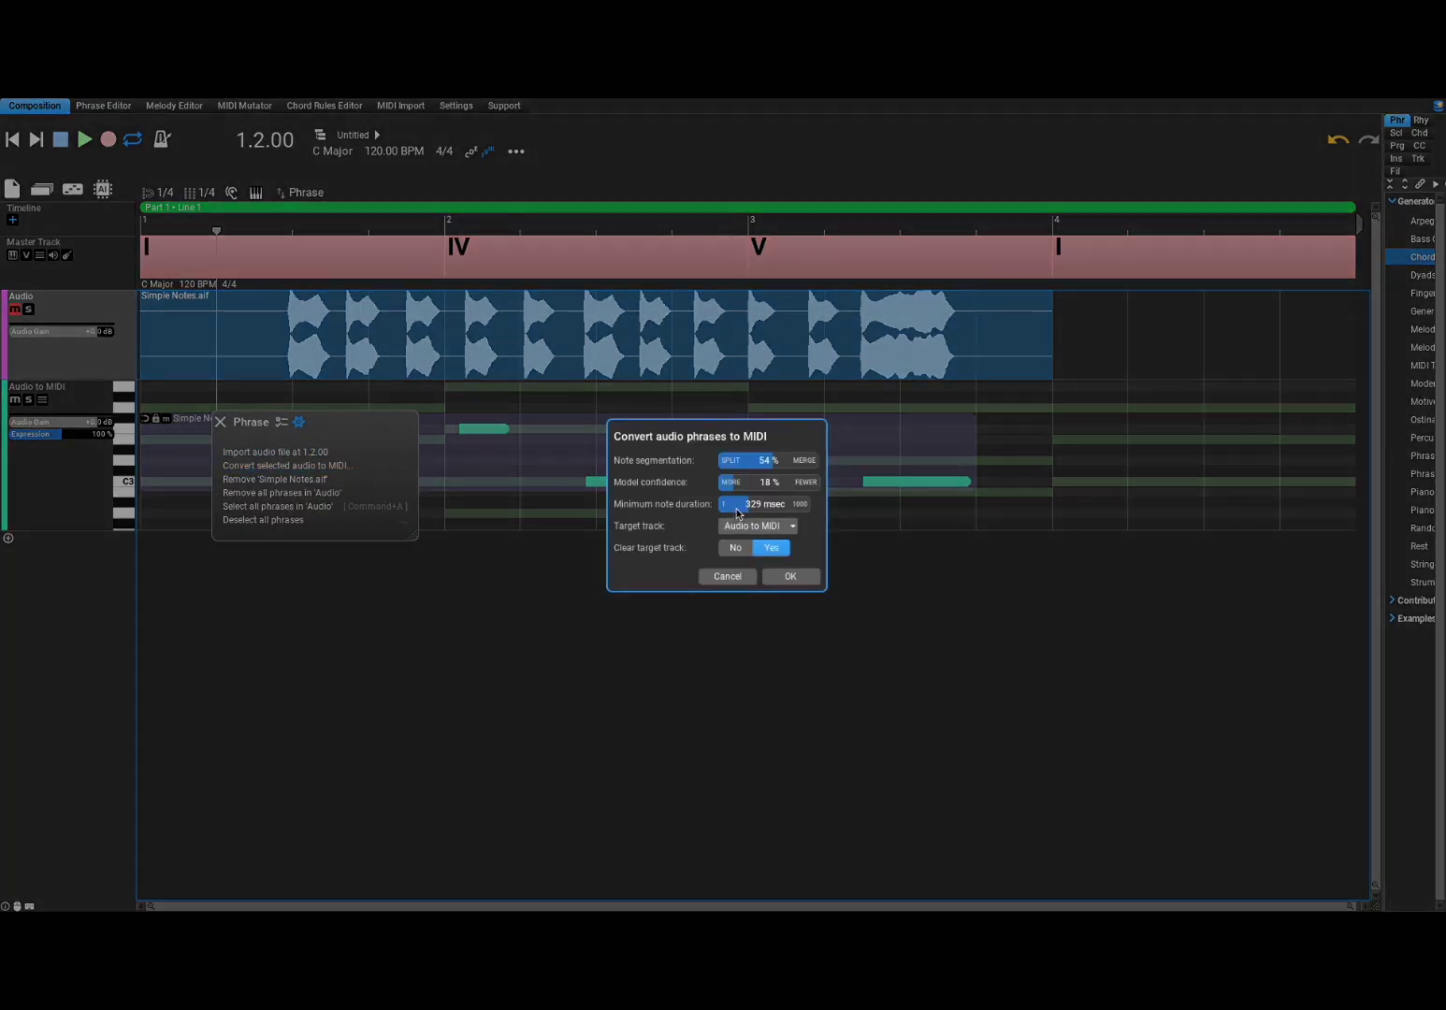
pyautogui.click(745, 510)
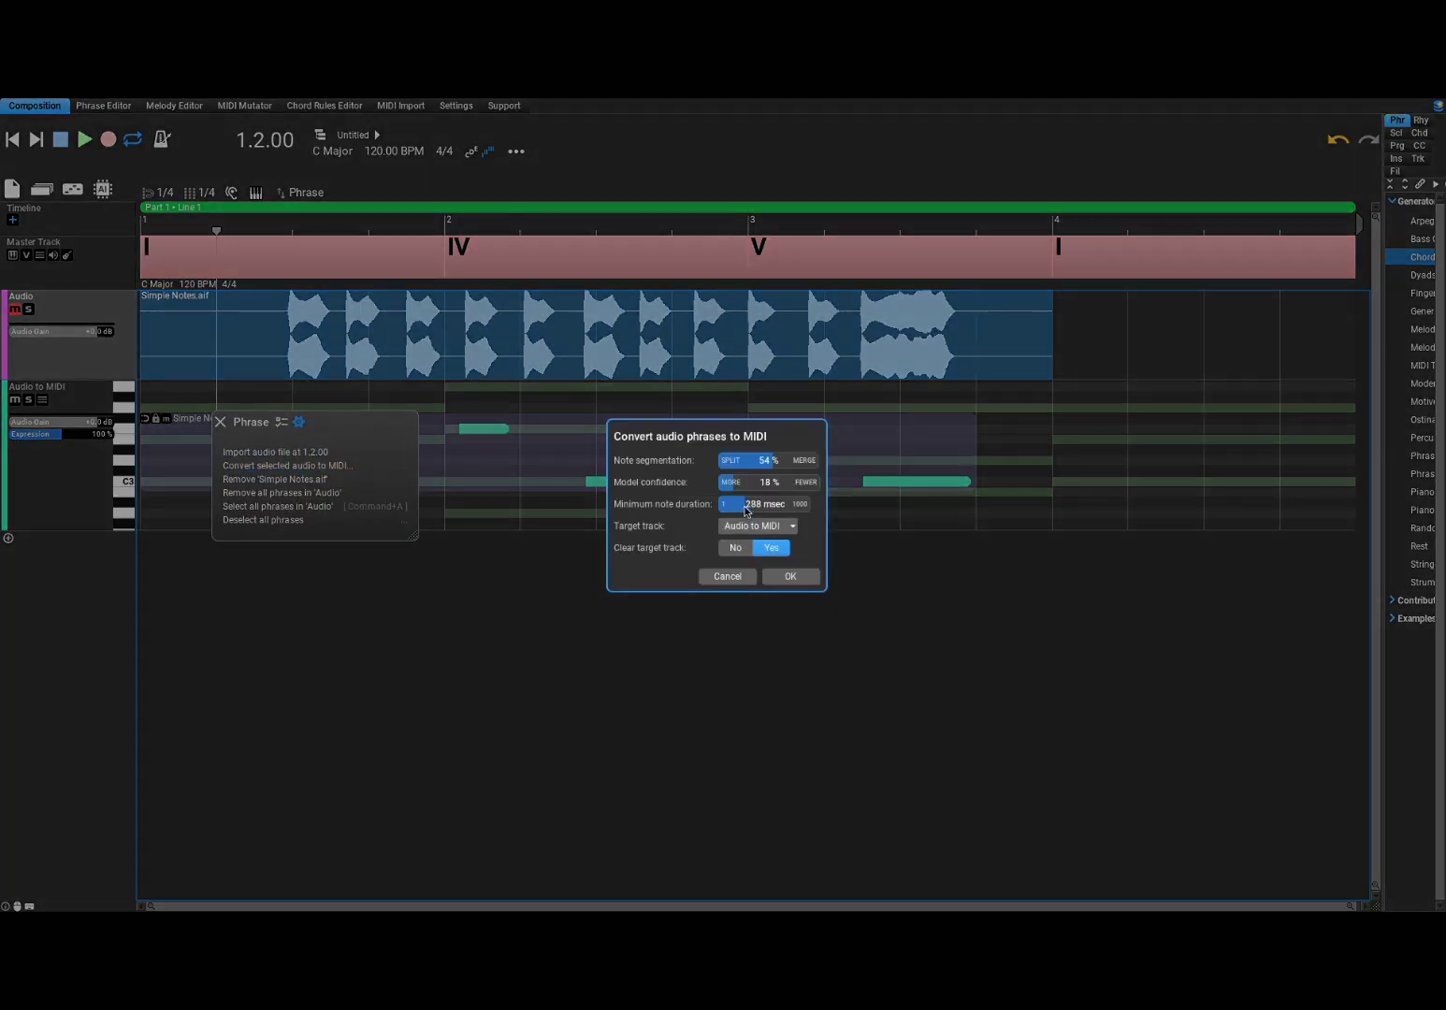
pyautogui.click(790, 576)
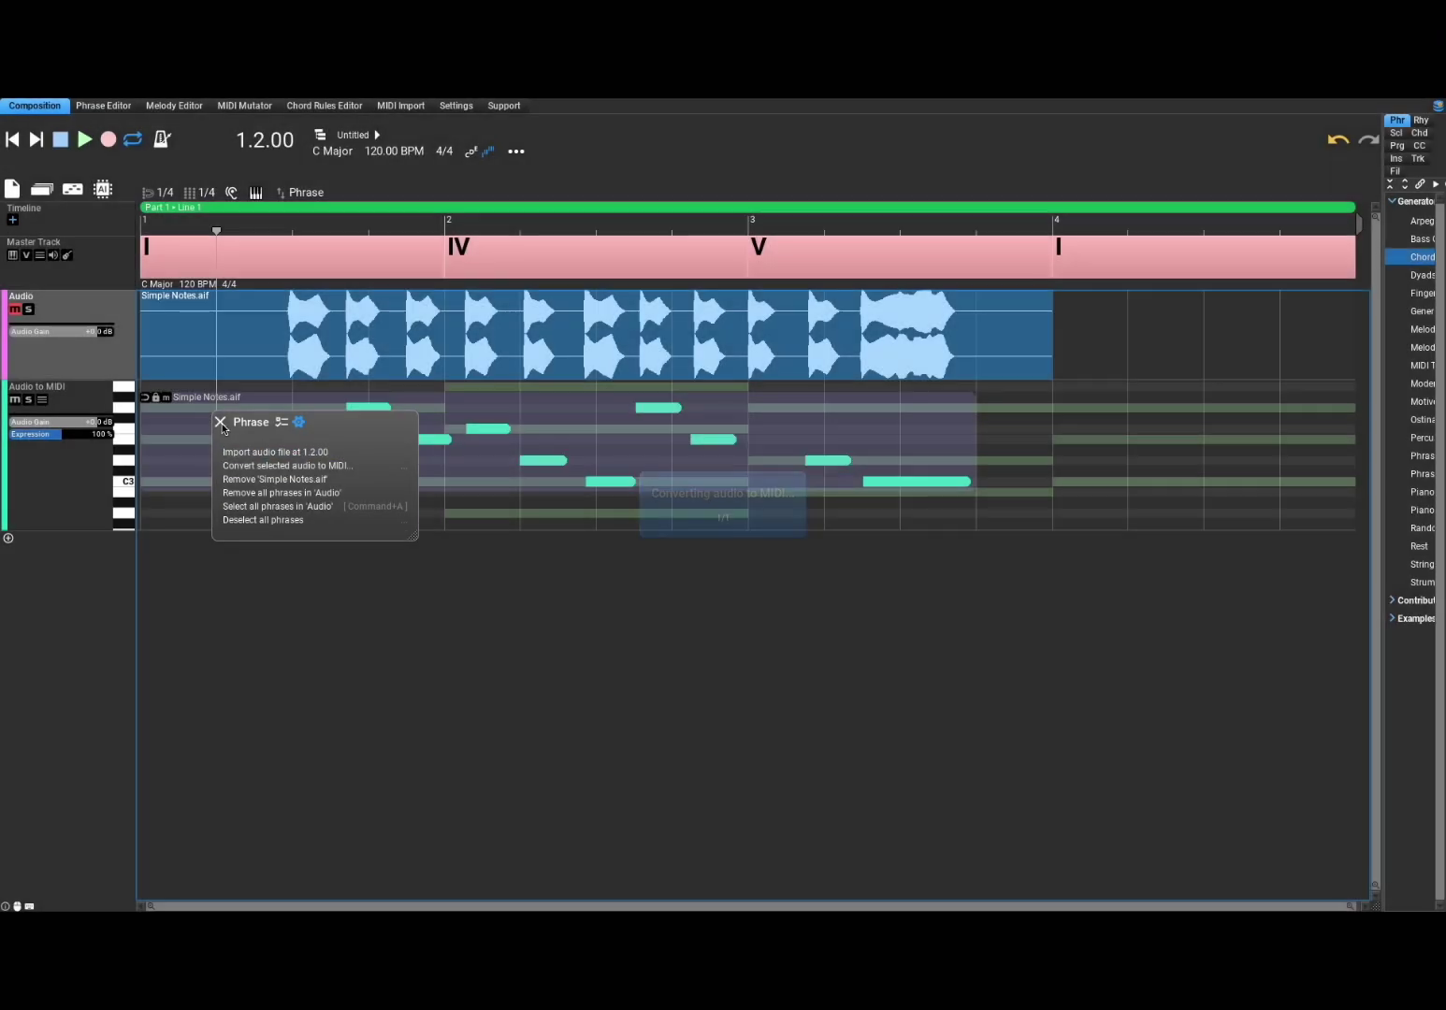
pyautogui.click(222, 423)
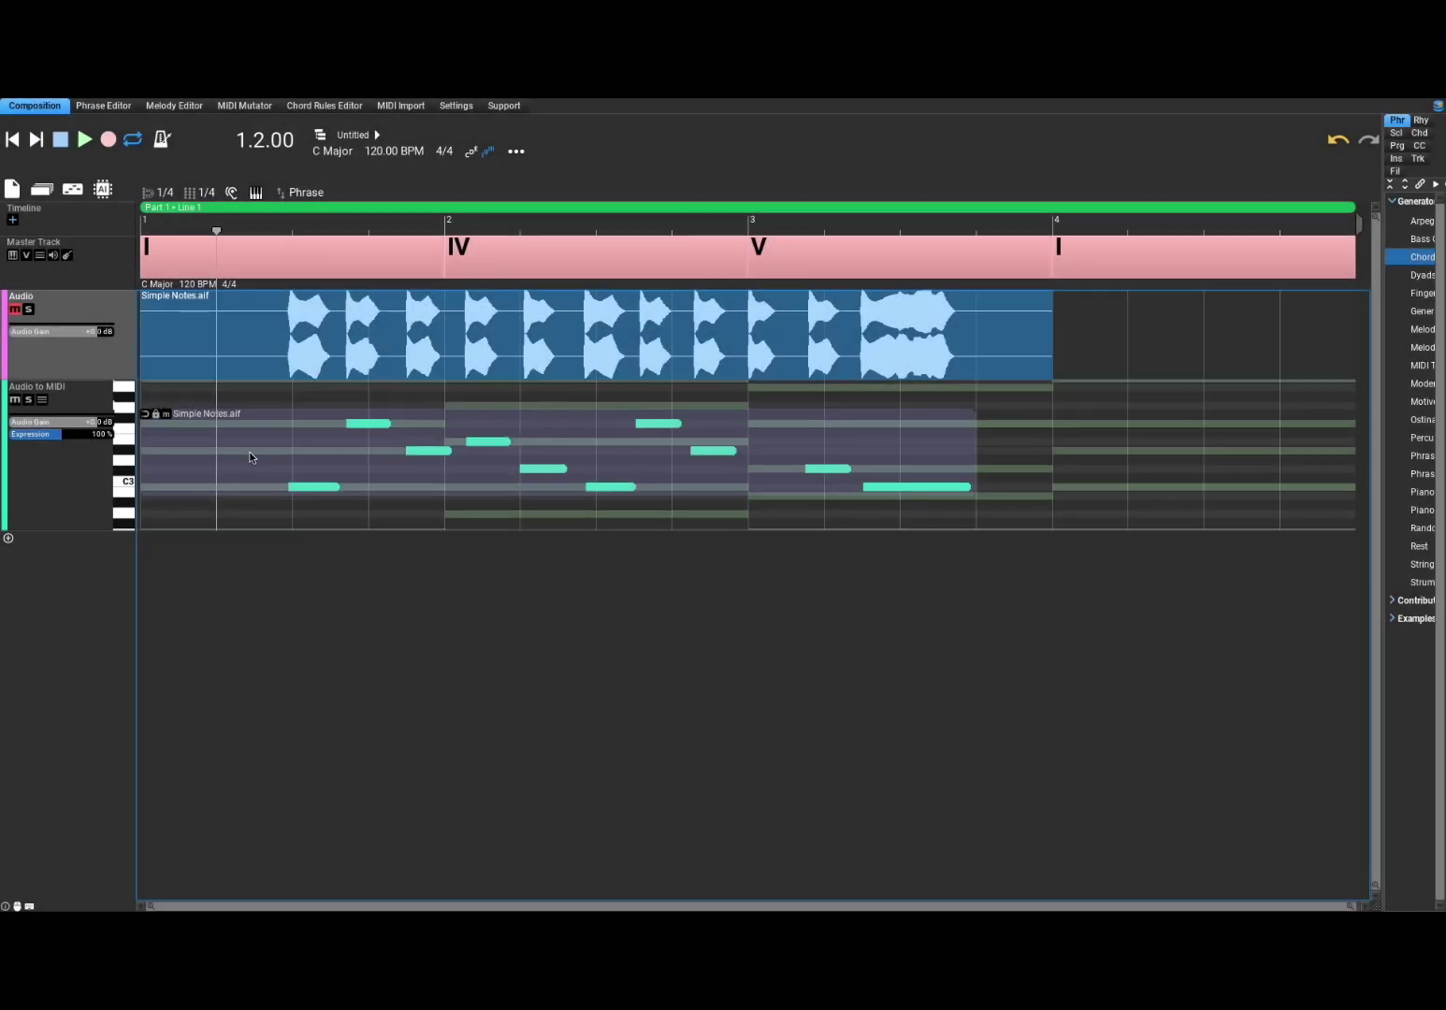
# Step: Reconvert once more with minimum note duration at 263 msec
pyautogui.rightClick(215, 415)
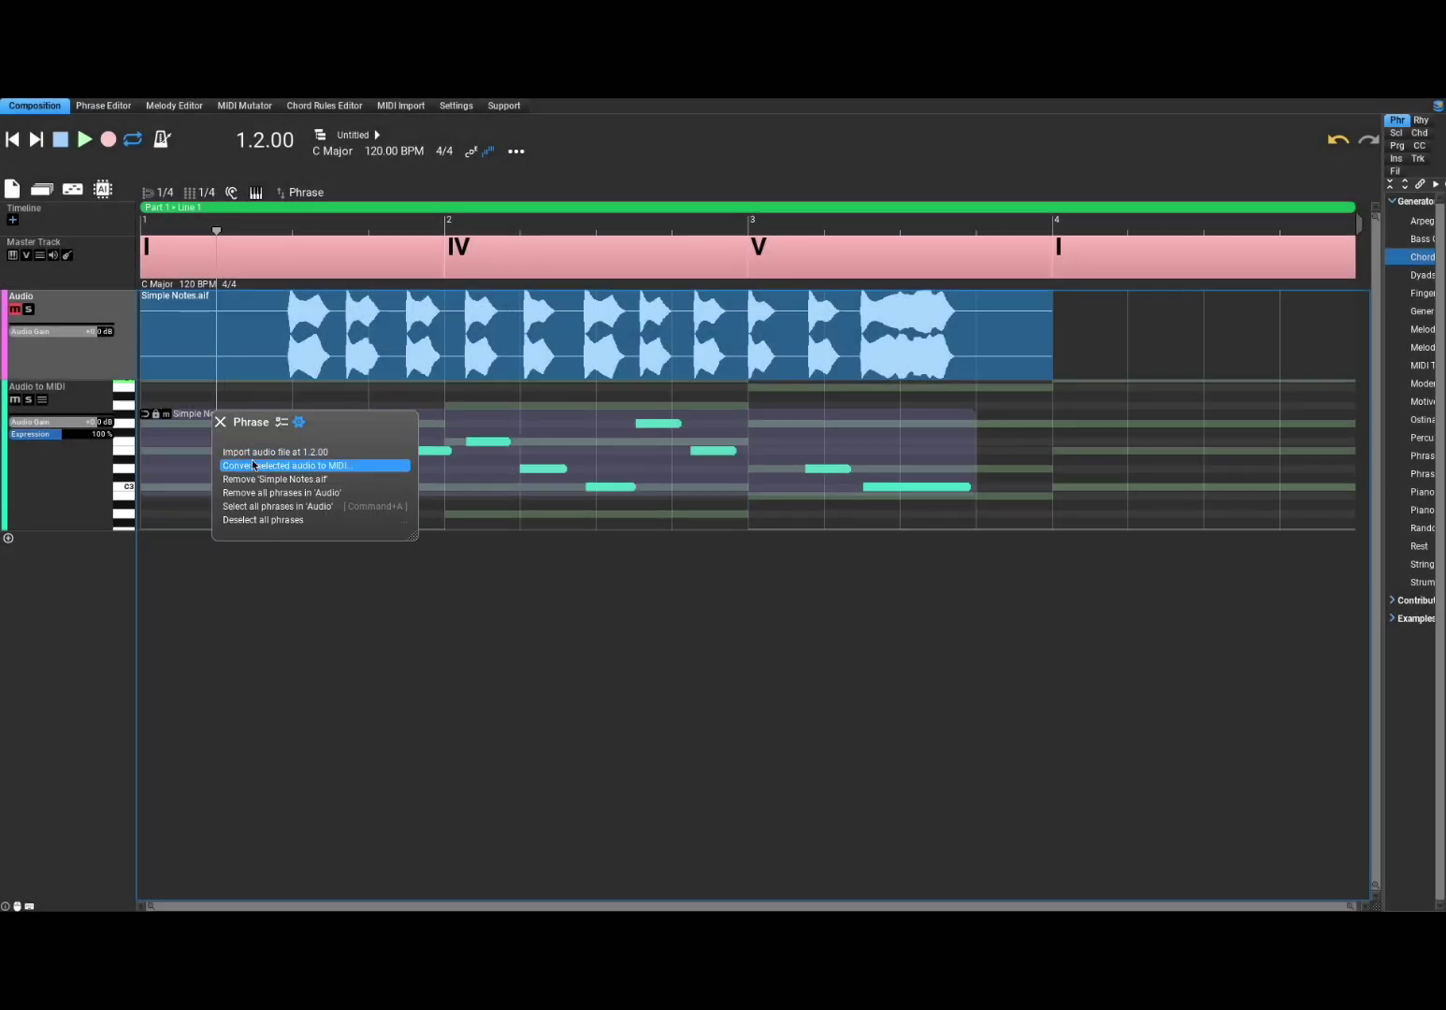
pyautogui.click(286, 465)
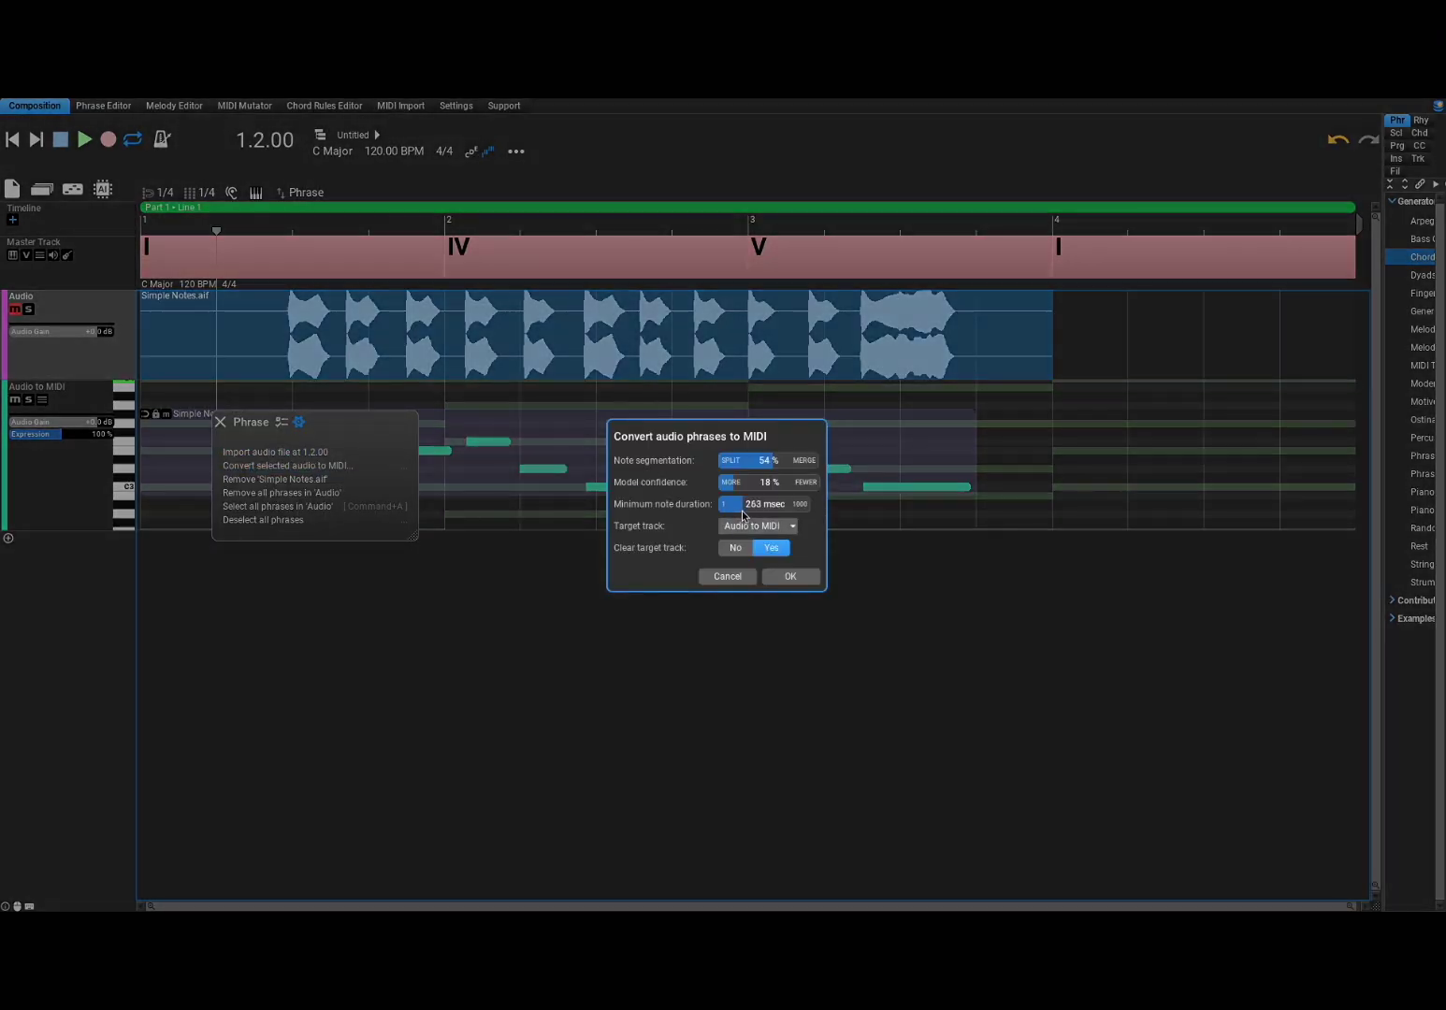
pyautogui.click(787, 574)
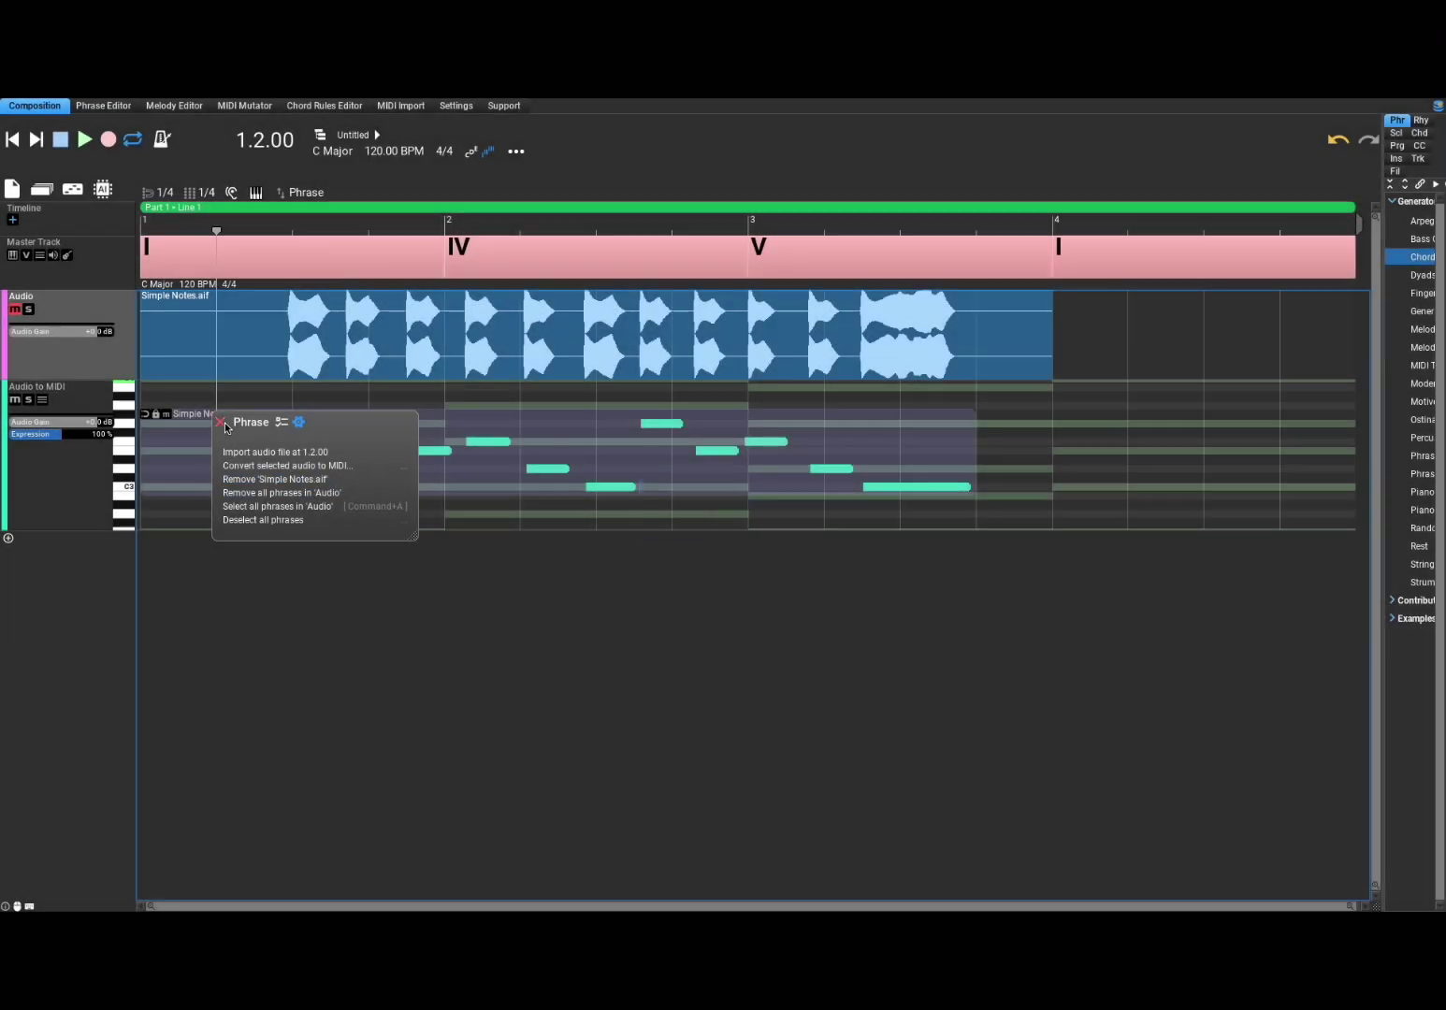
pyautogui.click(222, 423)
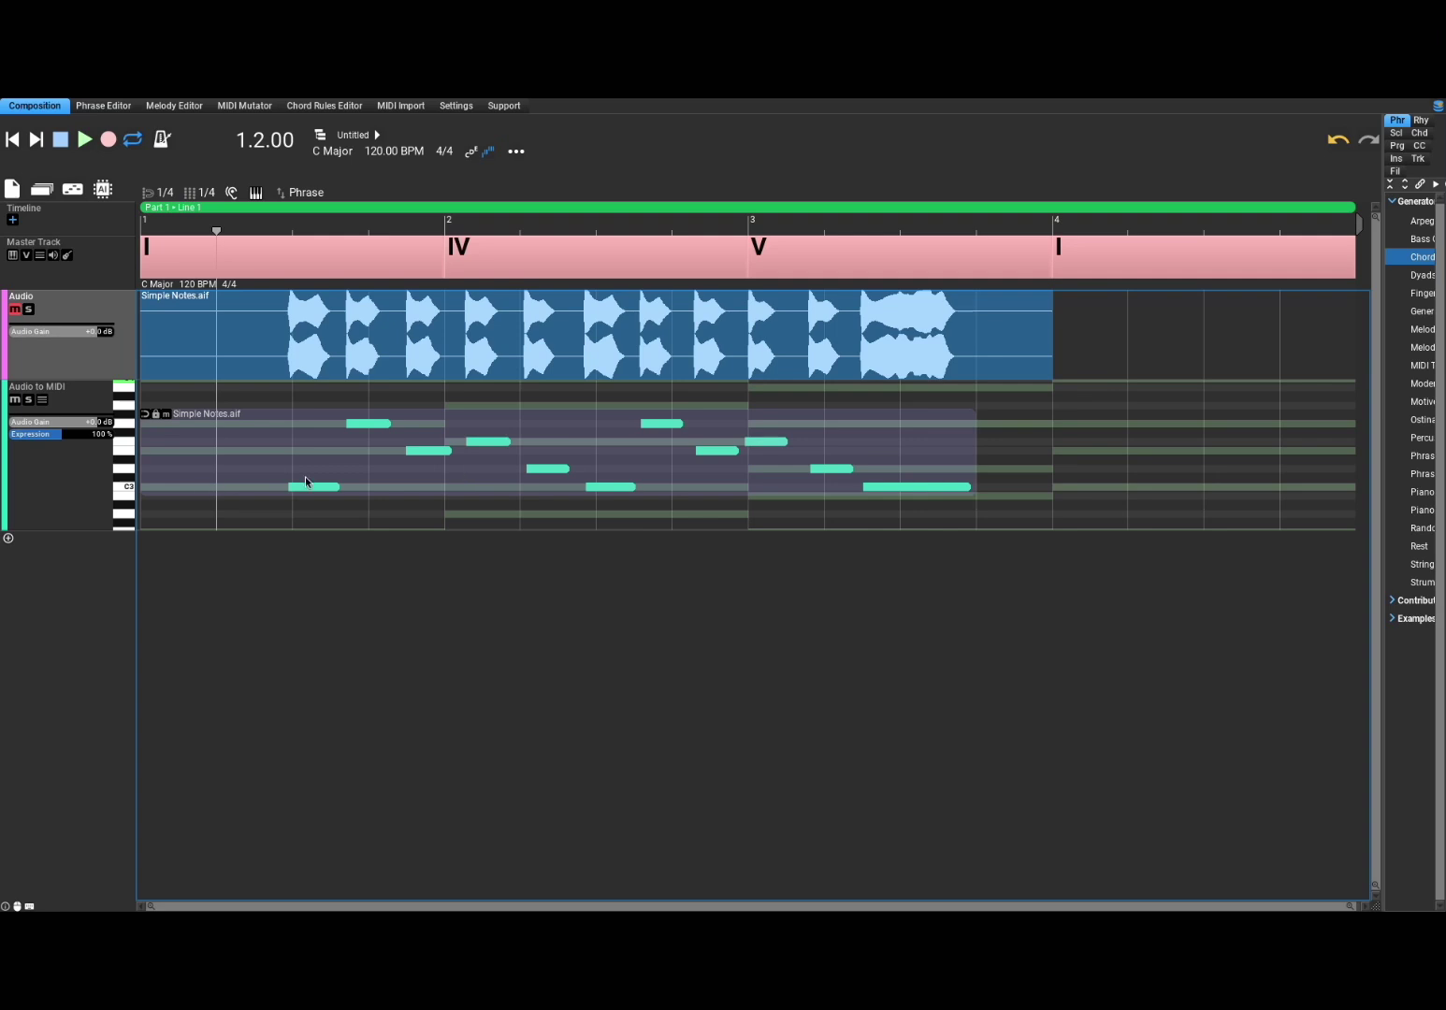
# Step: Rewind to 1.1.00 and play the composition from the beginning
pyautogui.click(65, 141)
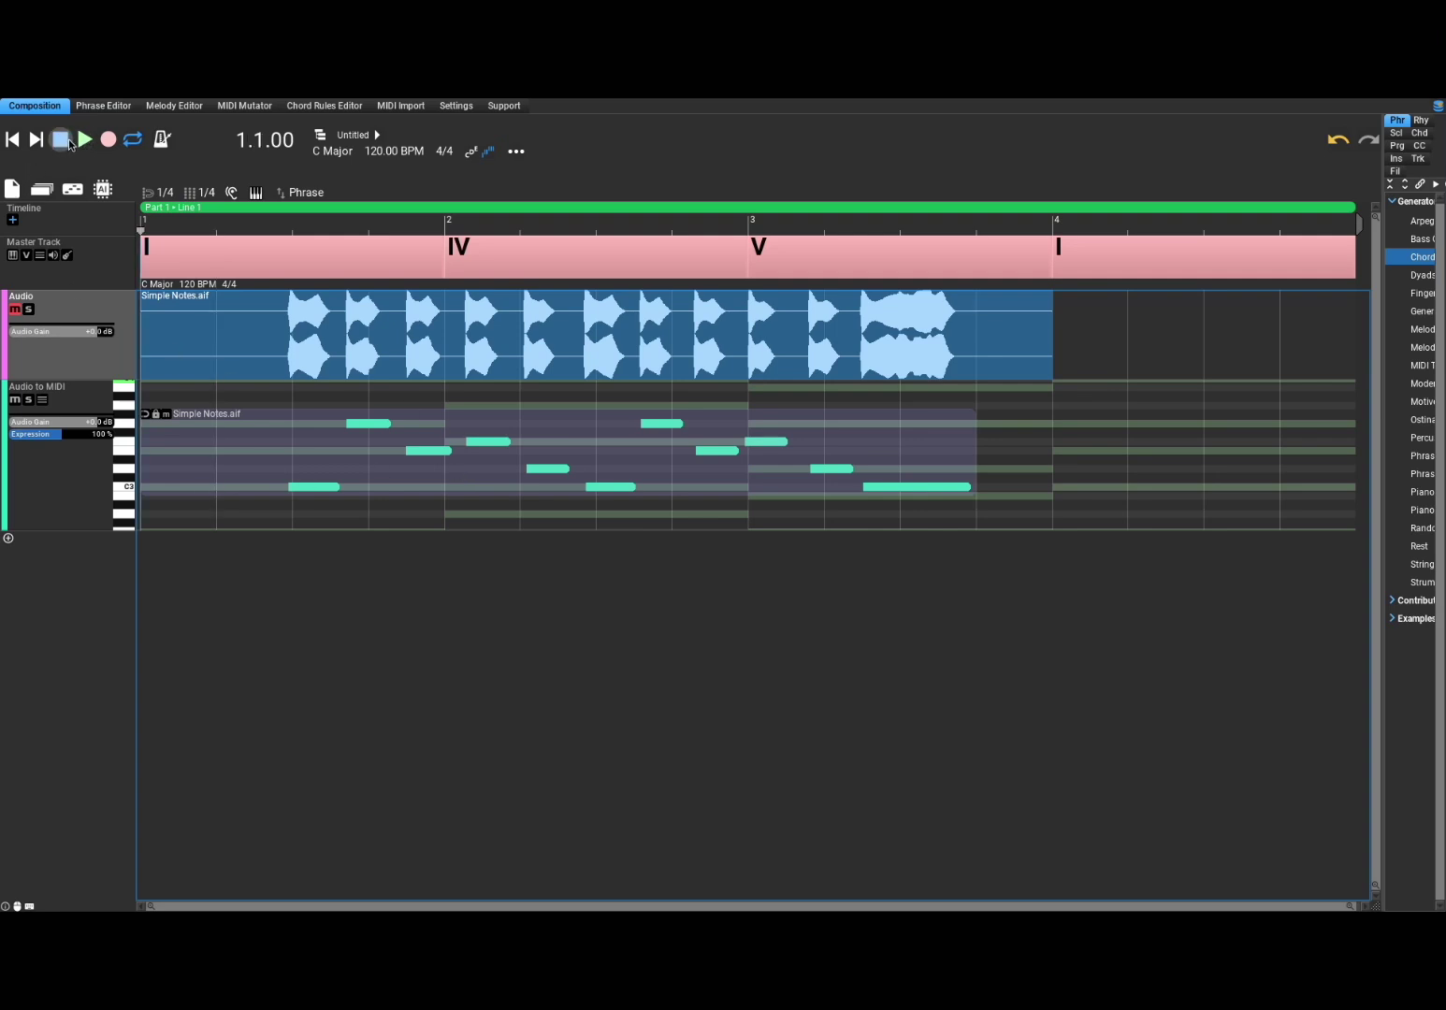
pyautogui.click(84, 140)
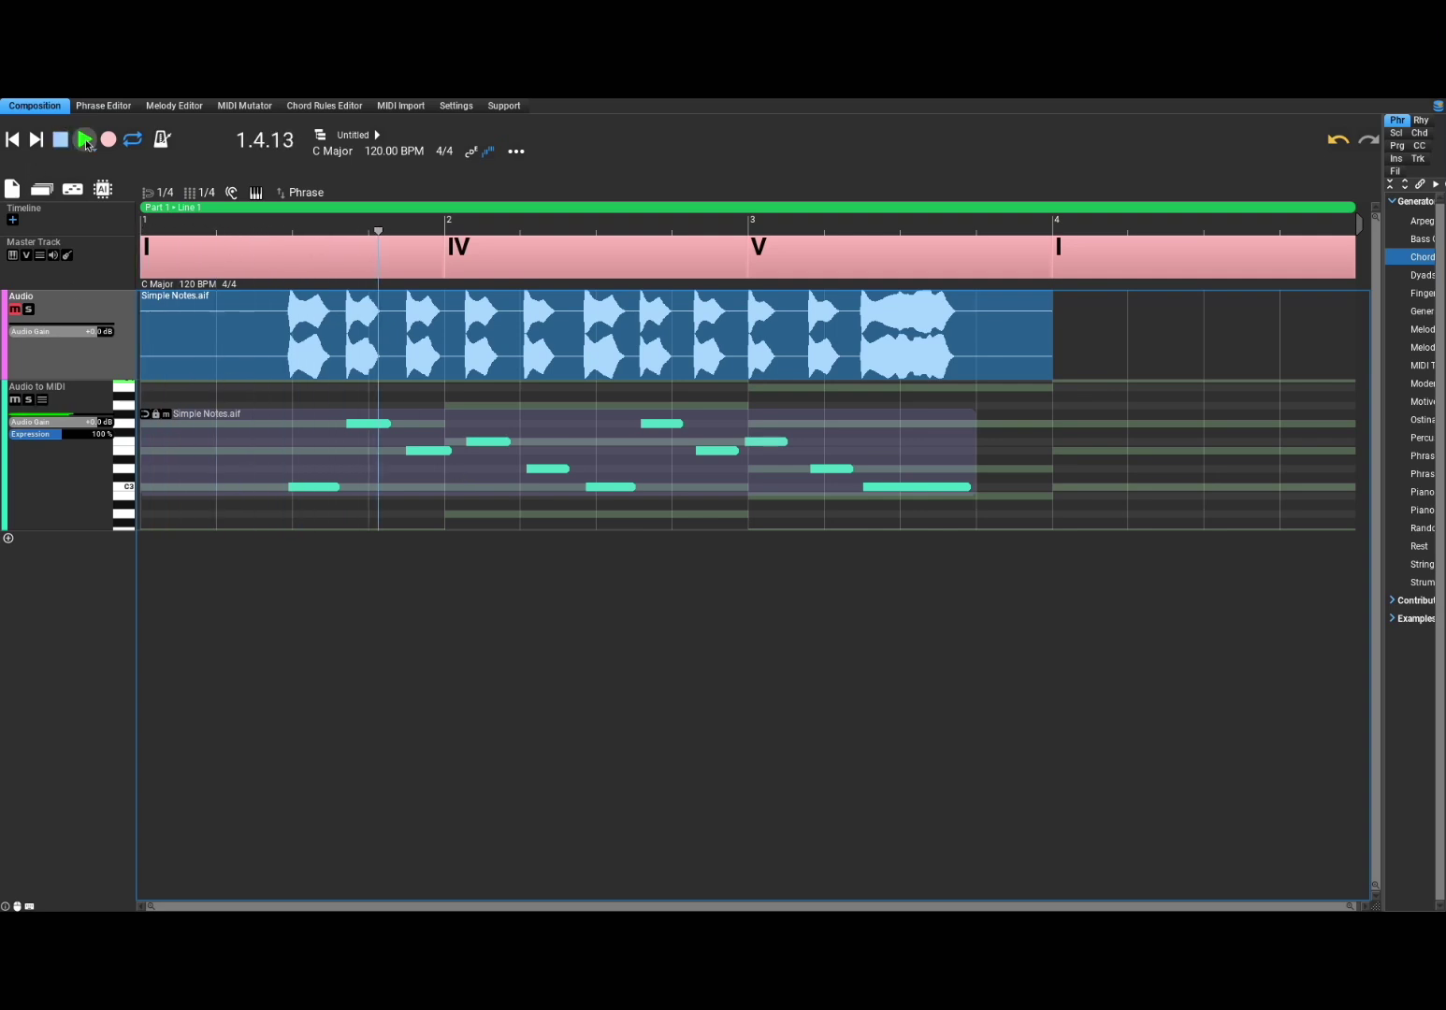